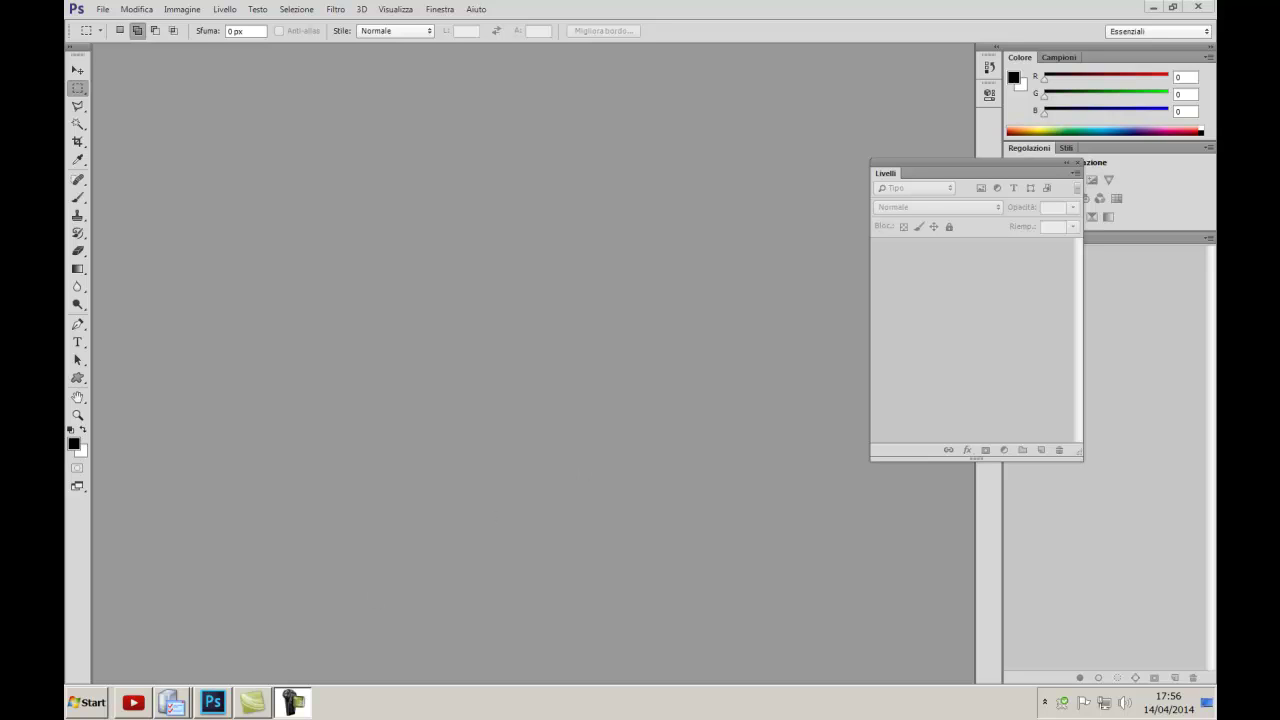
Show the two open utilitasoftware Internet Explorer windows from the taskbar
left_click(168, 708)
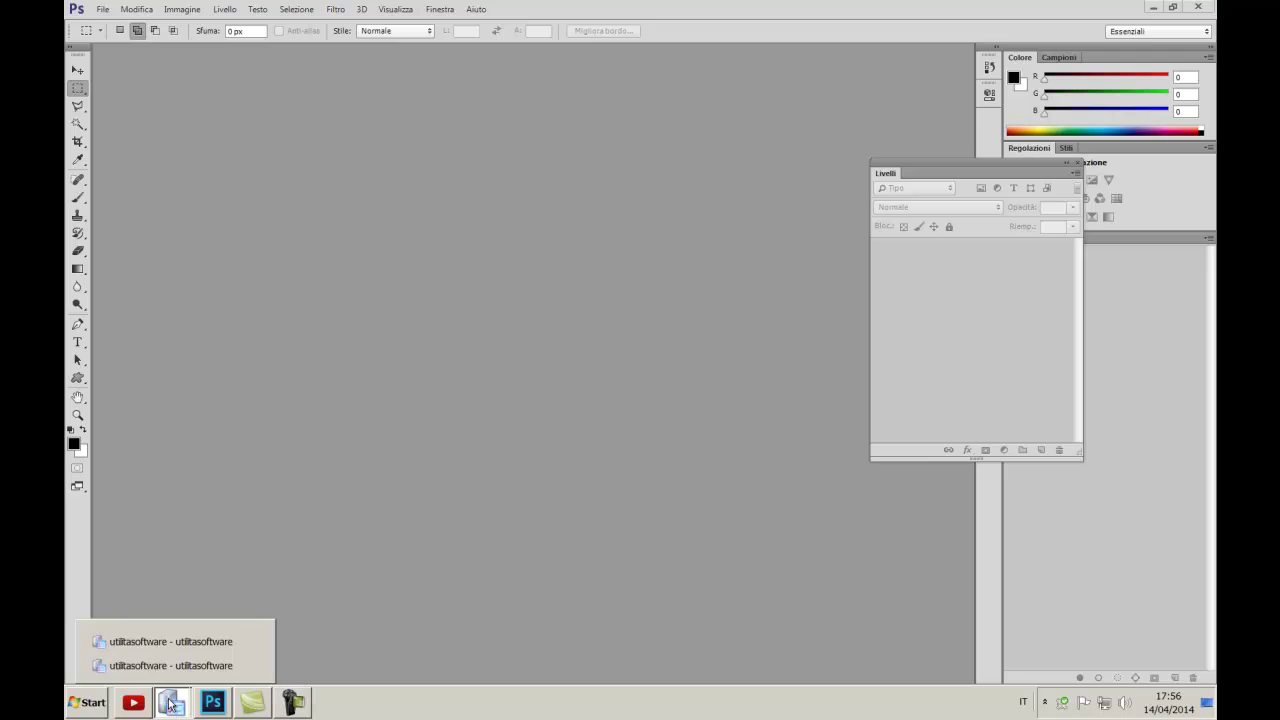
View the Sfumature Photoshop page with the Sfumature Metallo gradients, then minimize the browser
left_click(178, 645)
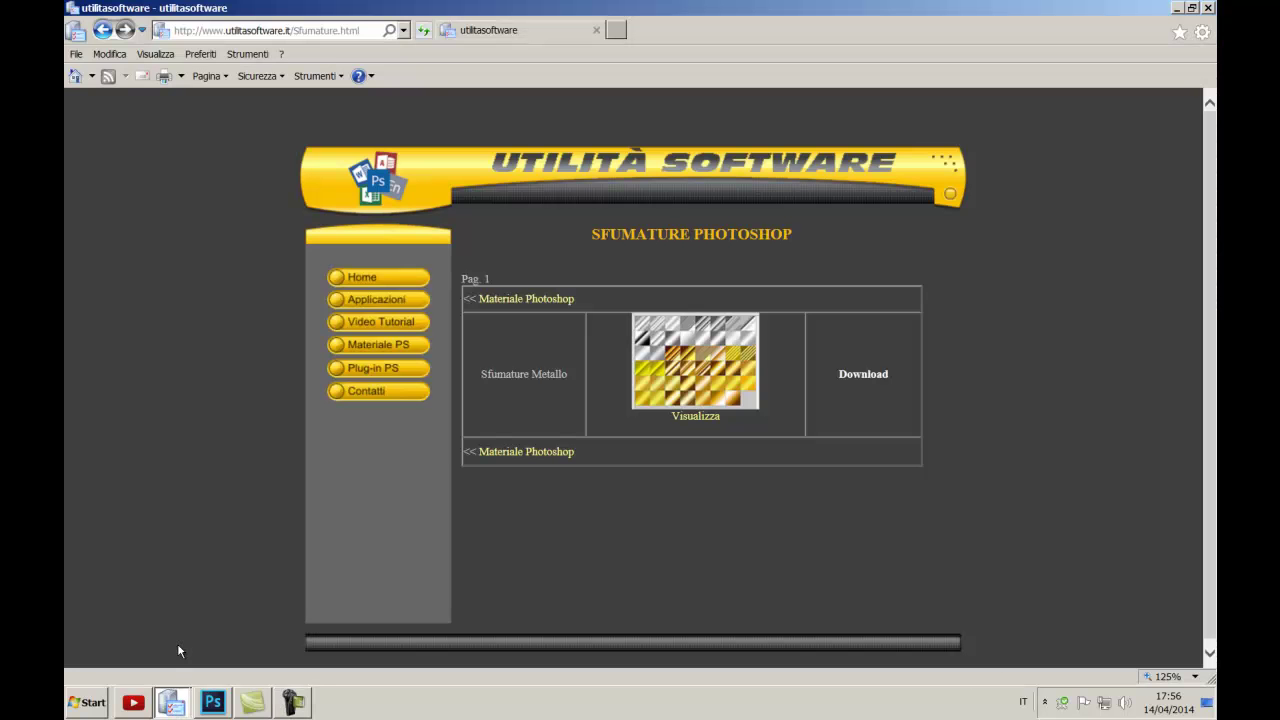
left_click(377, 345)
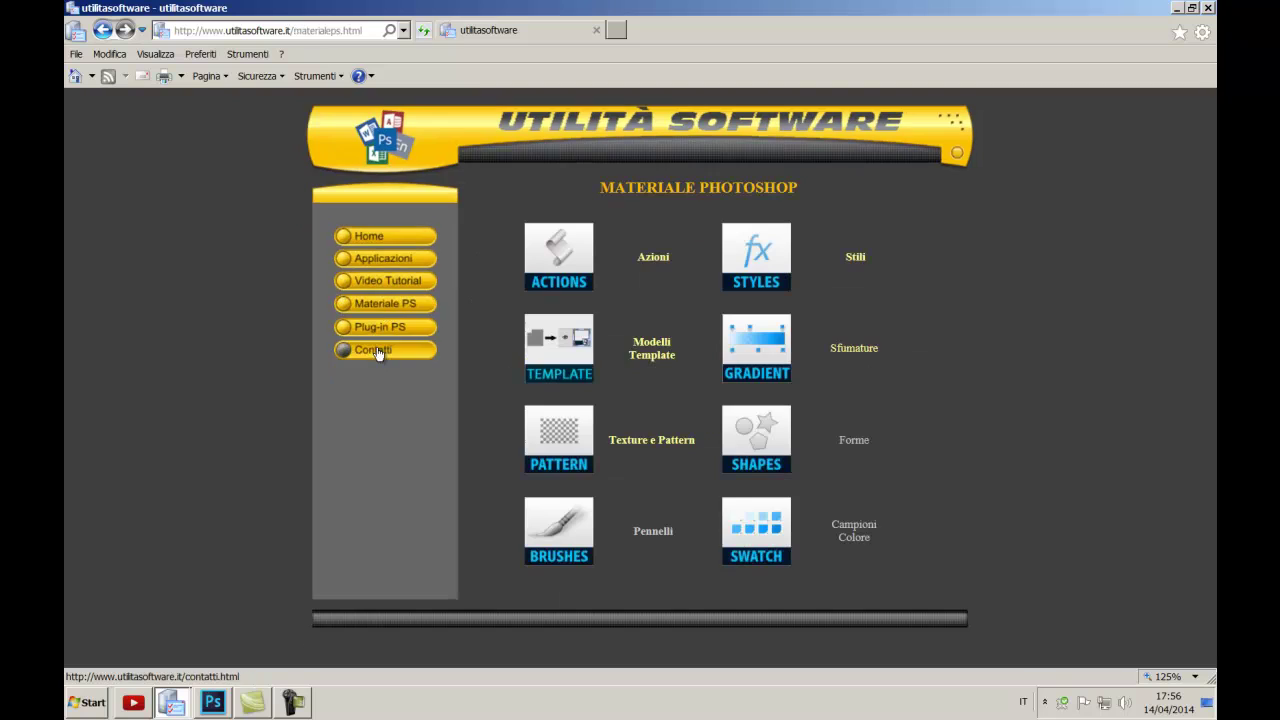
left_click(845, 354)
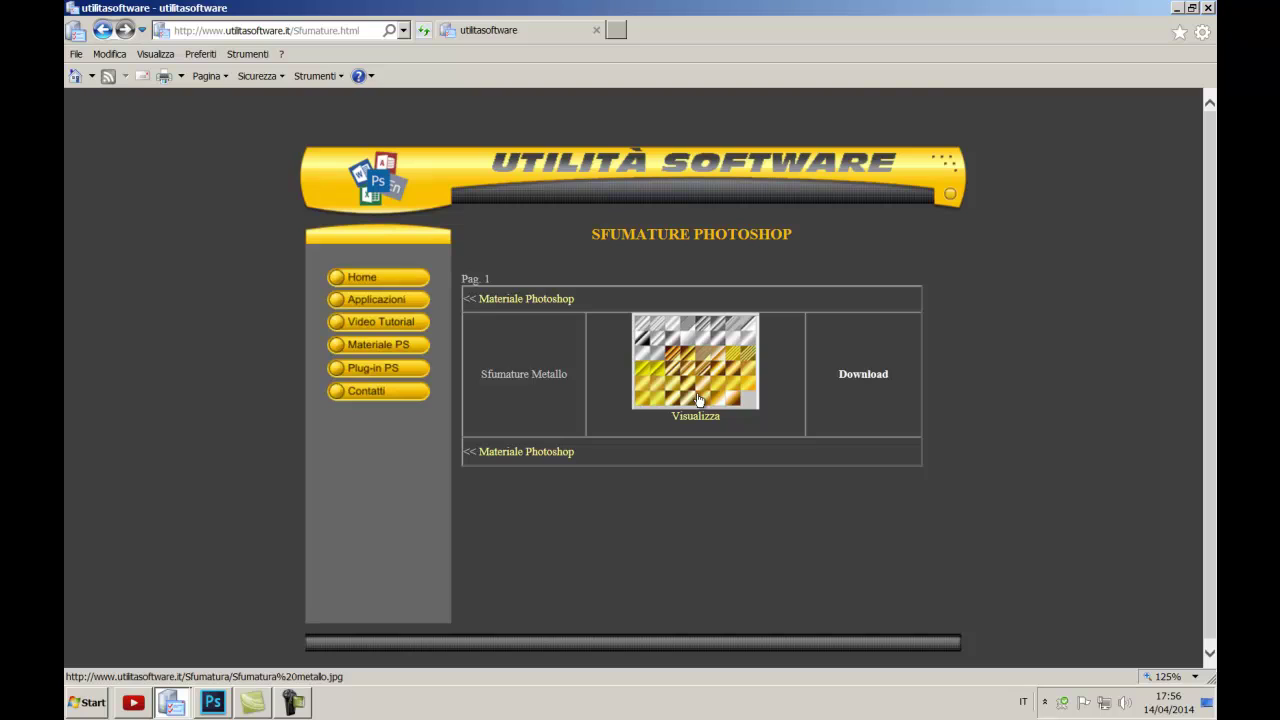
left_click(1177, 8)
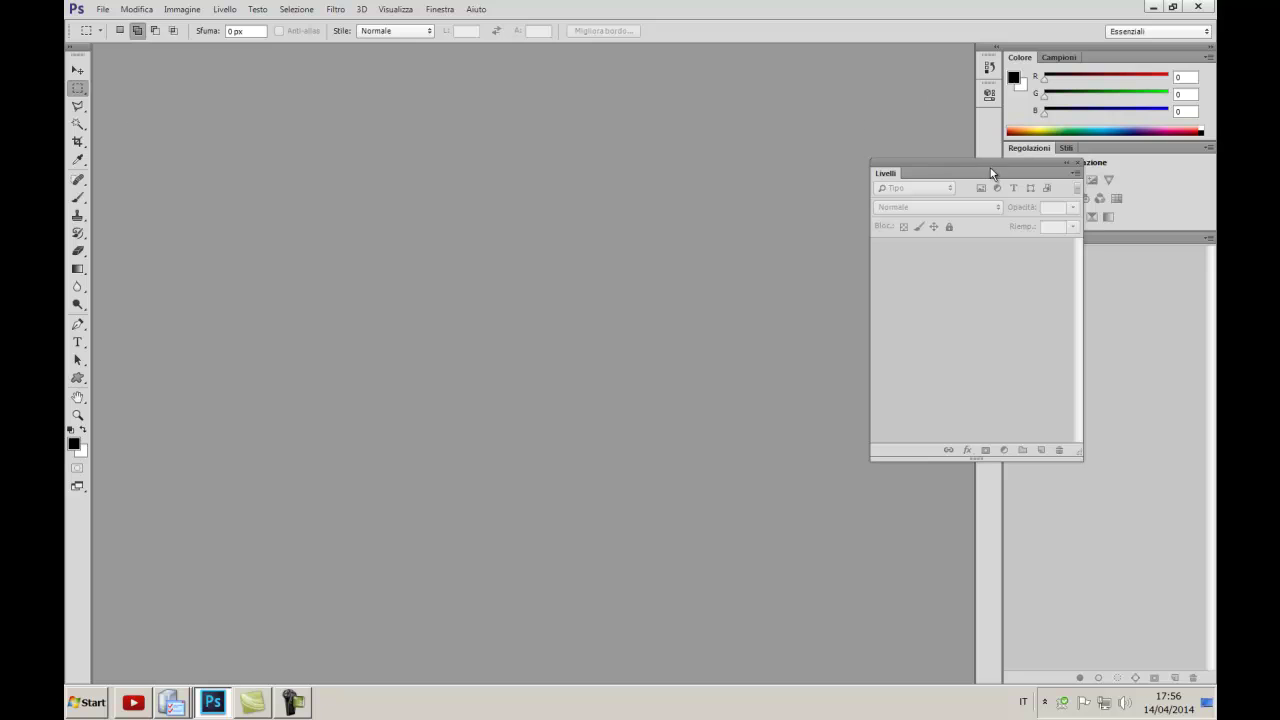
Create a new transparent 16,02 × 11,99 cm document
left_click_drag(938, 174, 934, 174)
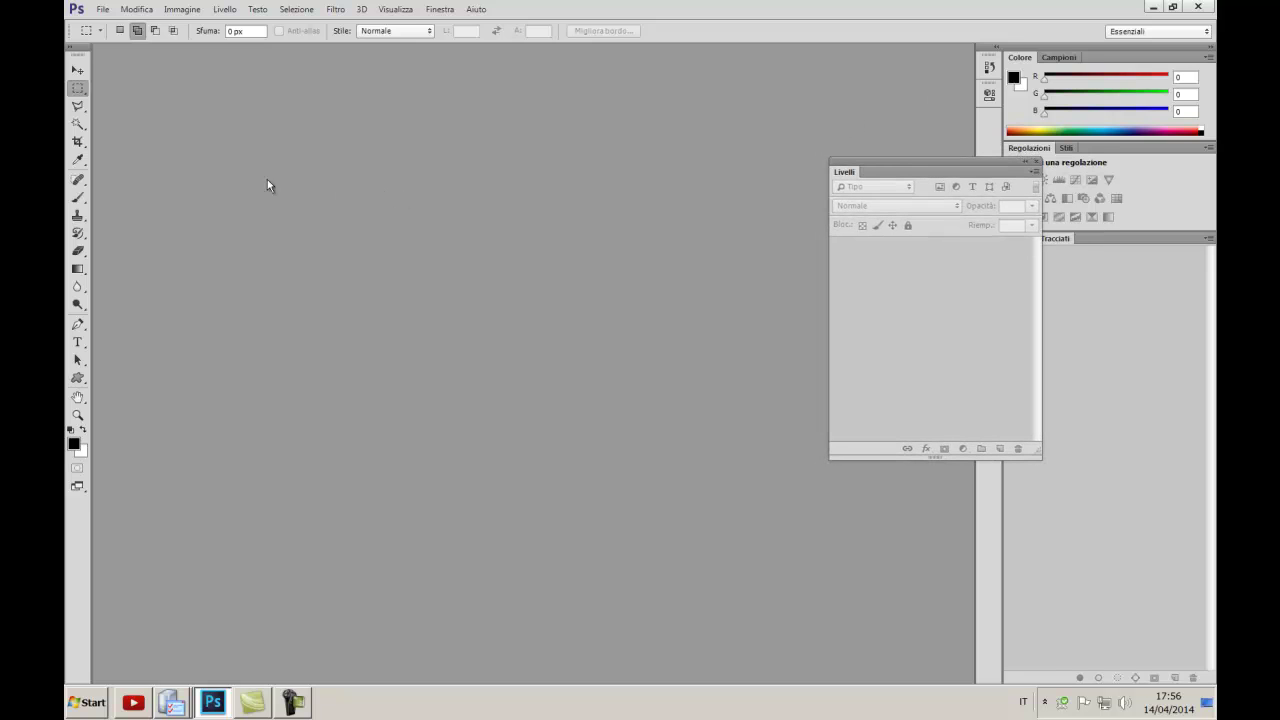
left_click(103, 10)
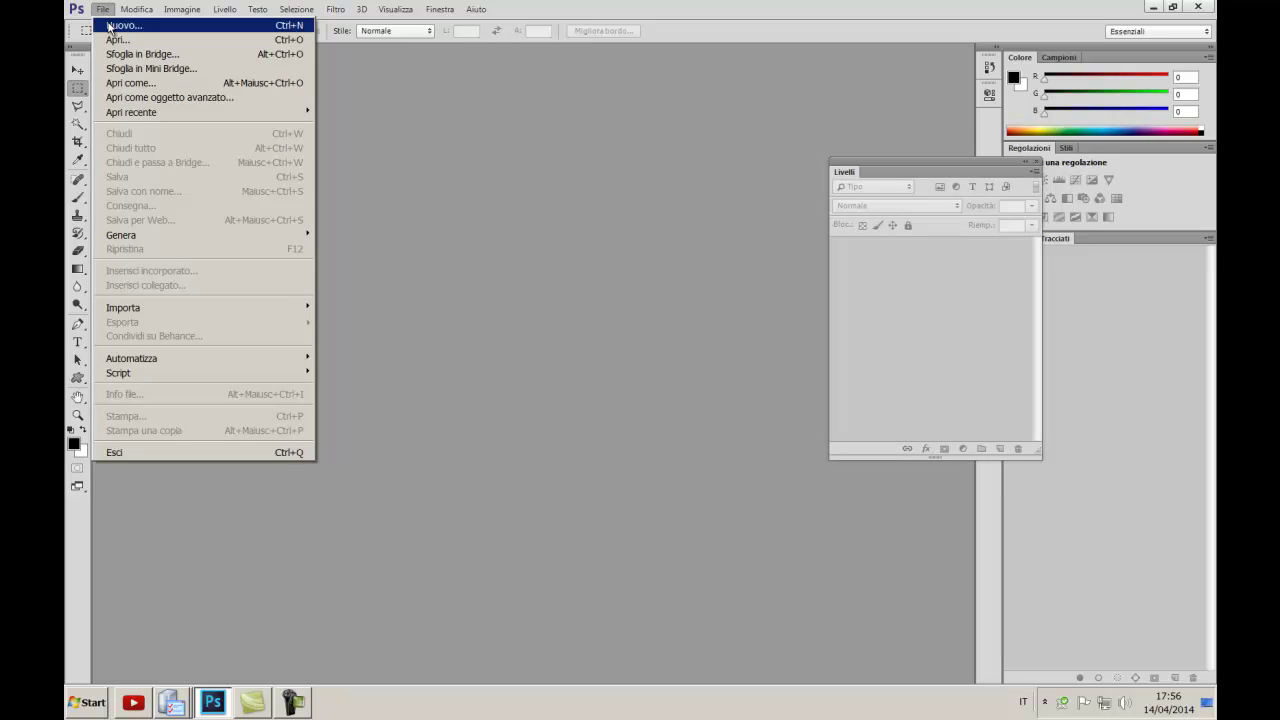
left_click(118, 25)
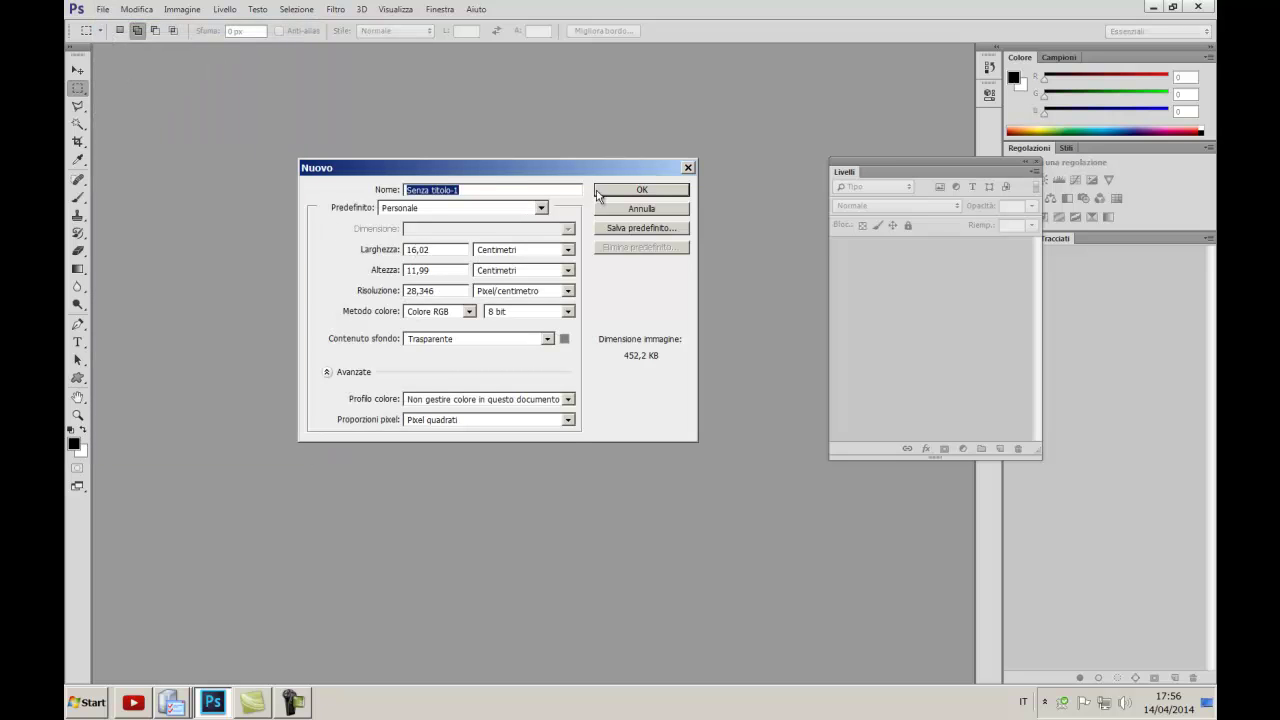
left_click(632, 191)
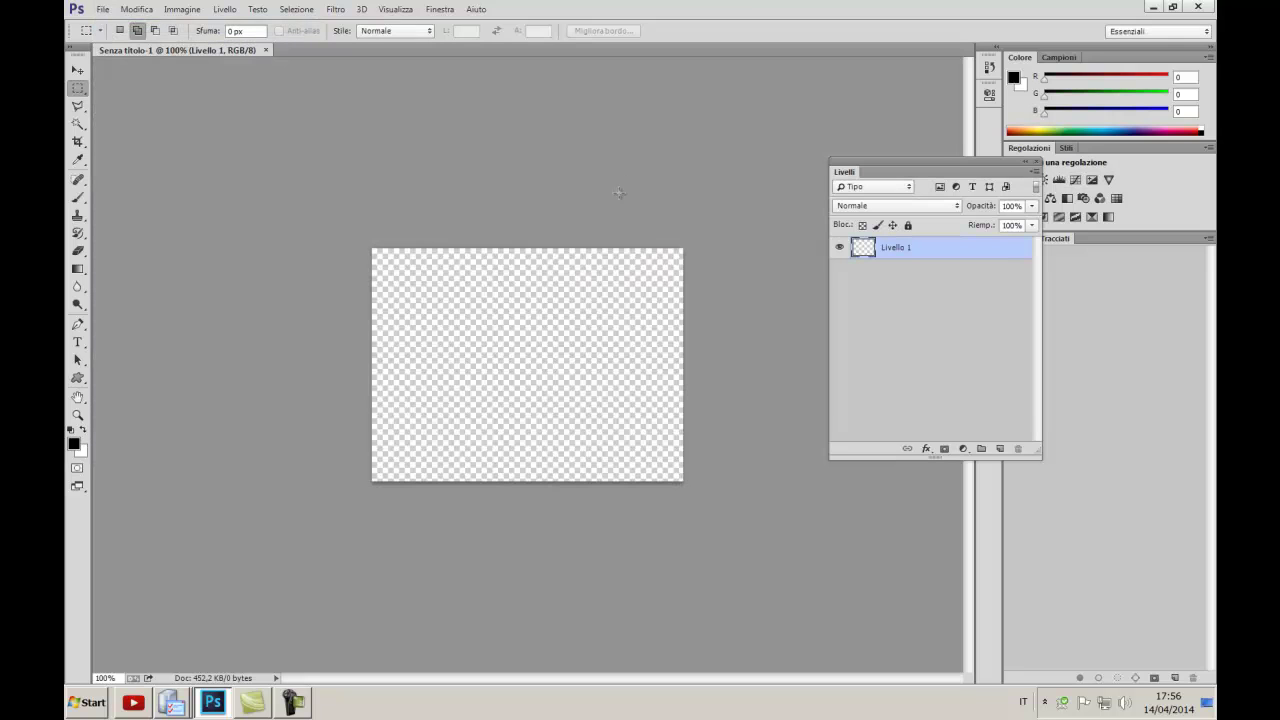
scroll(619, 193, "up", 3)
scroll(614, 192, "up", 1)
scroll(610, 191, "up", 1)
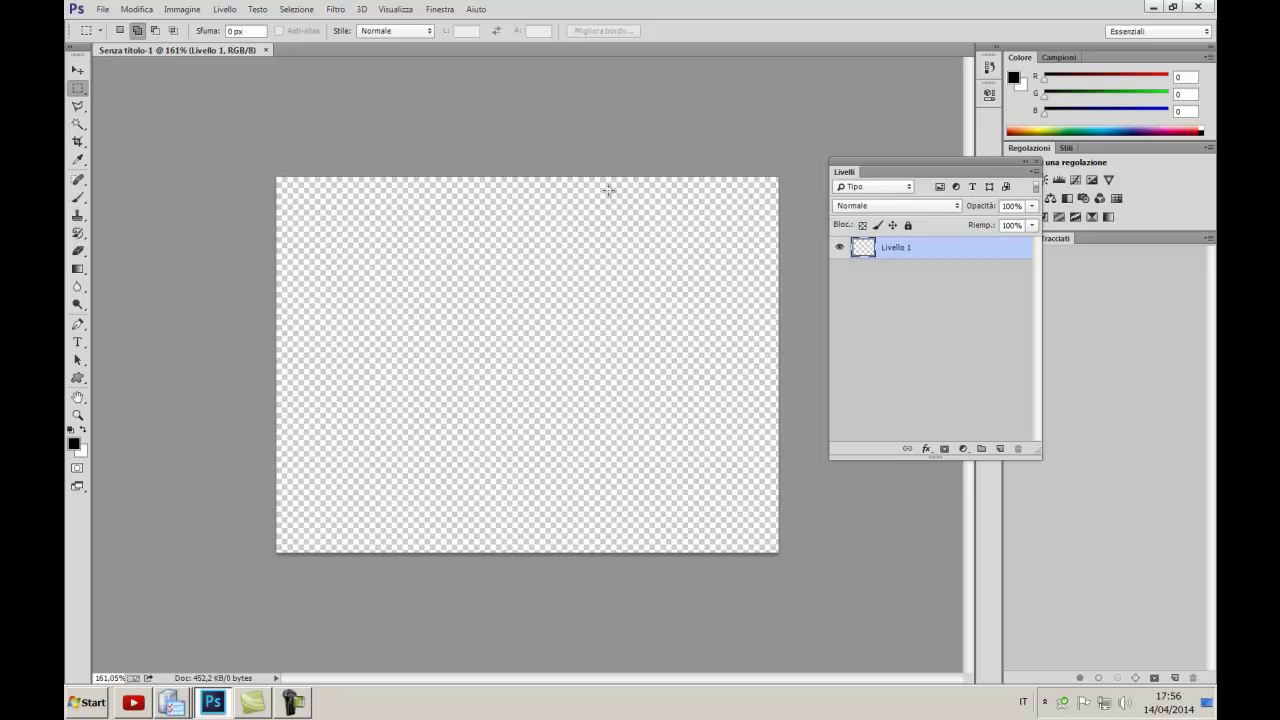
Draw a wide rectangular selection, about 10.16 × 2.01 cm, in the upper middle
left_click(80, 89)
left_click(118, 88)
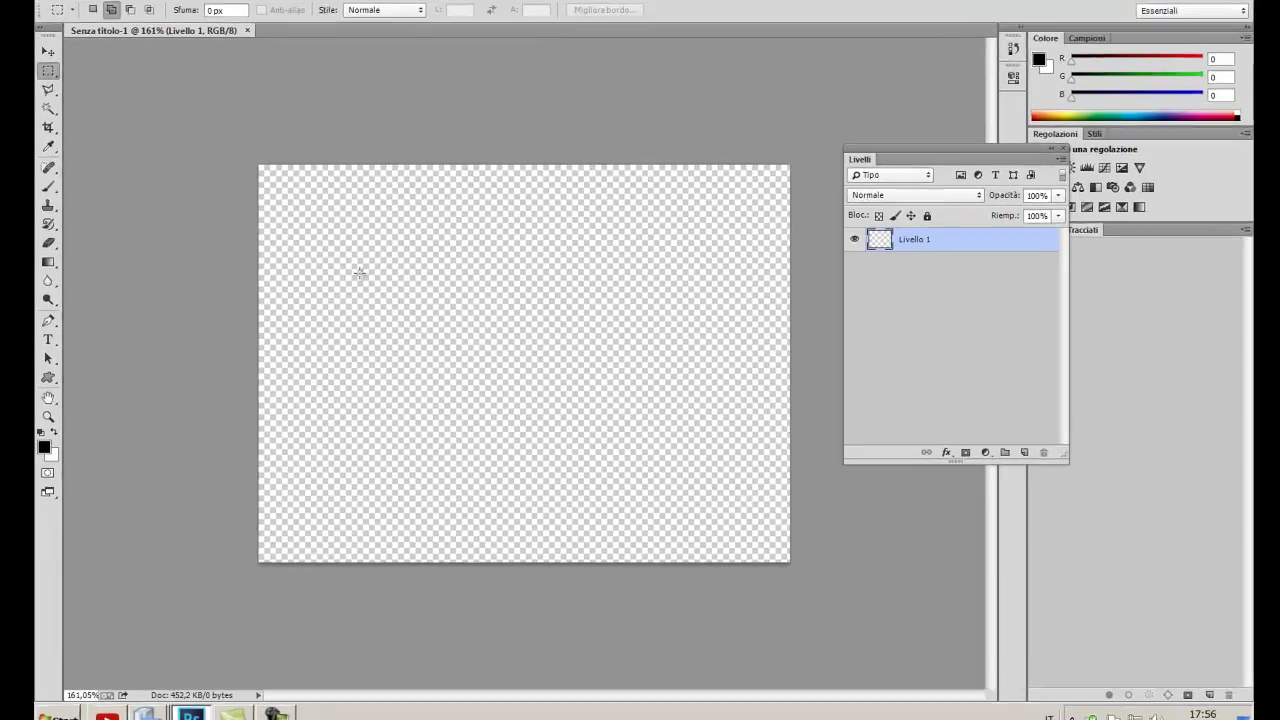
mouse_move(371, 279)
left_mouse_down()
mouse_move(504, 366)
mouse_move(663, 314)
mouse_move(750, 318)
left_mouse_up()
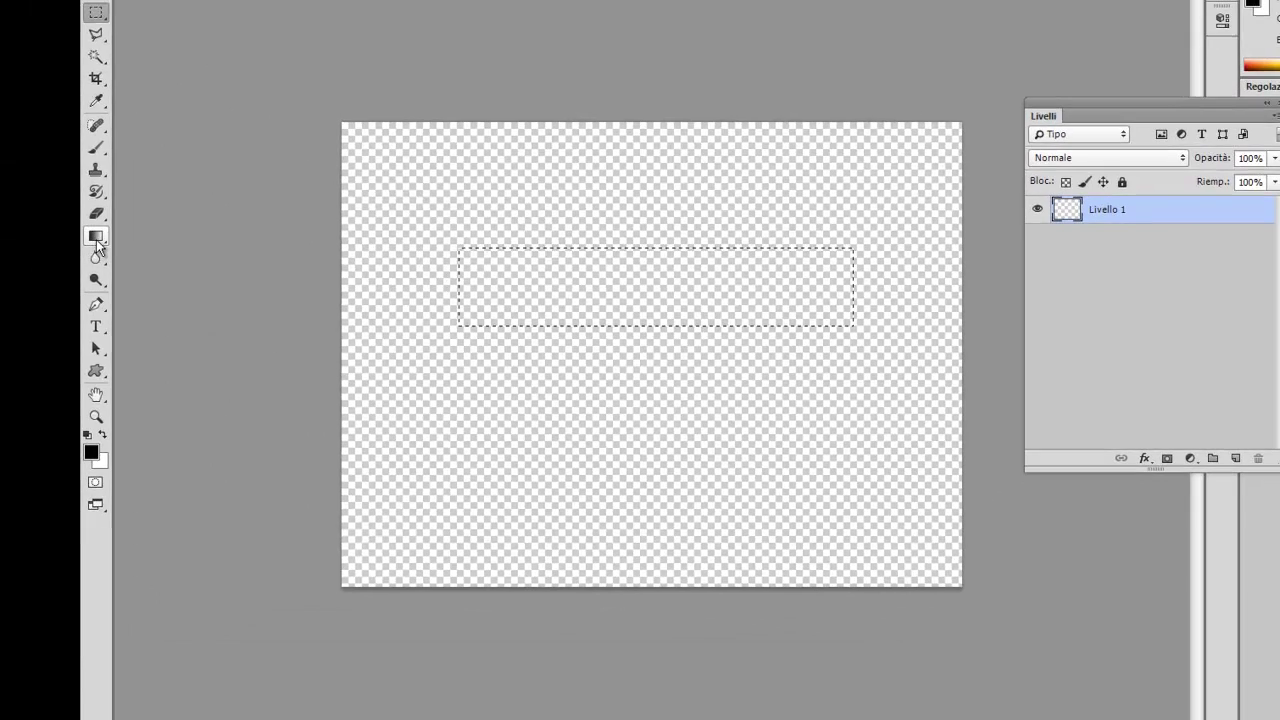
Choose the silver metallic Gradient preset, with presets shown as large thumbnails
left_click(96, 240)
right_click(97, 240)
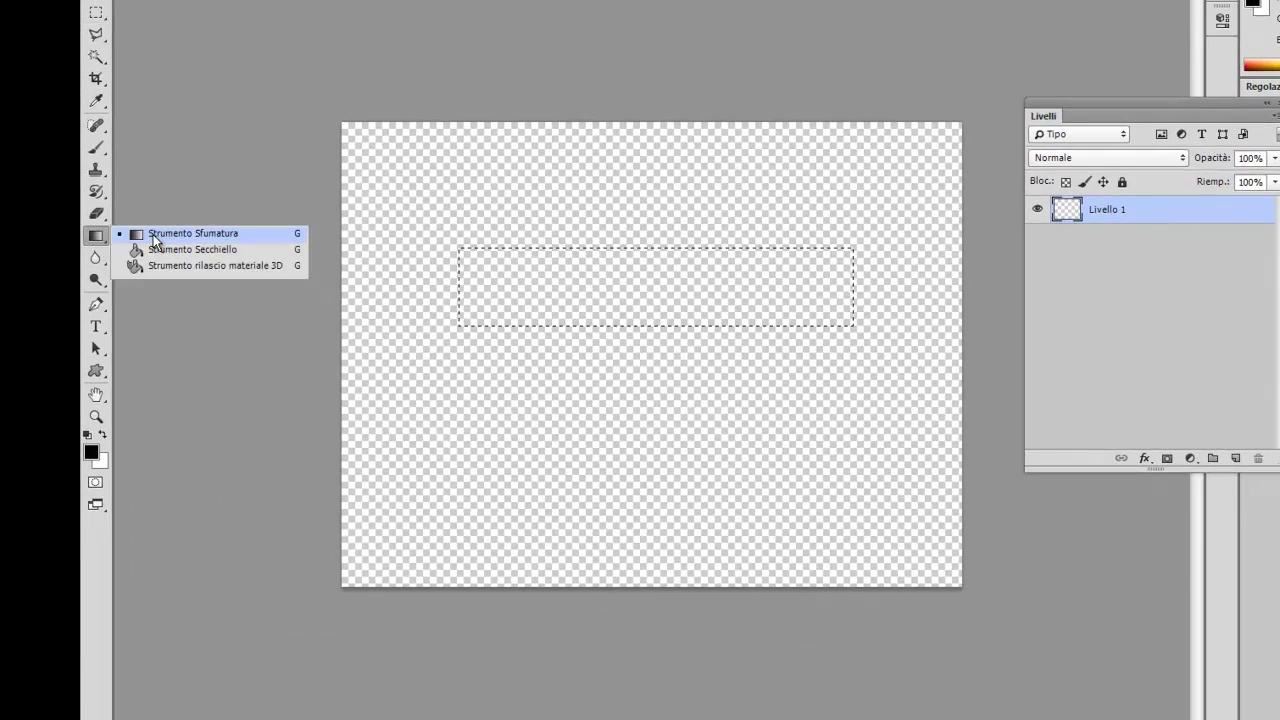
left_click(153, 234)
left_click(178, 30)
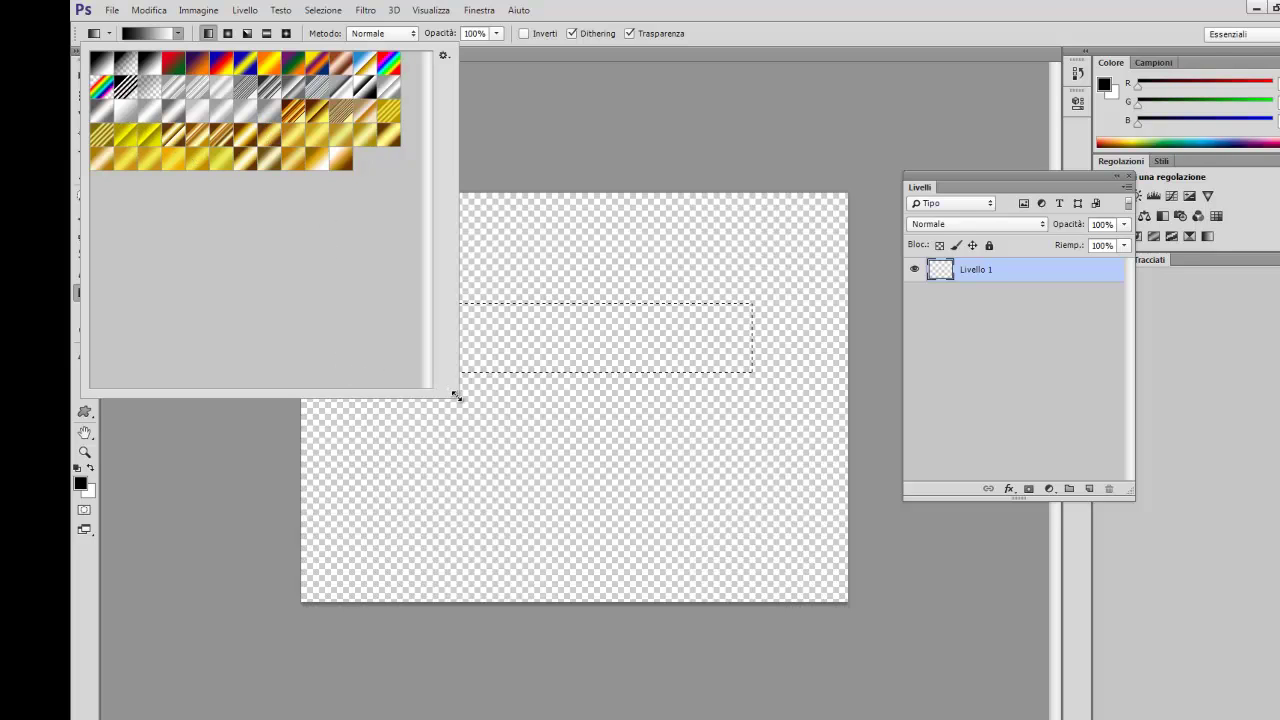
mouse_move(452, 393)
left_mouse_down()
mouse_move(511, 428)
mouse_move(511, 417)
left_mouse_up()
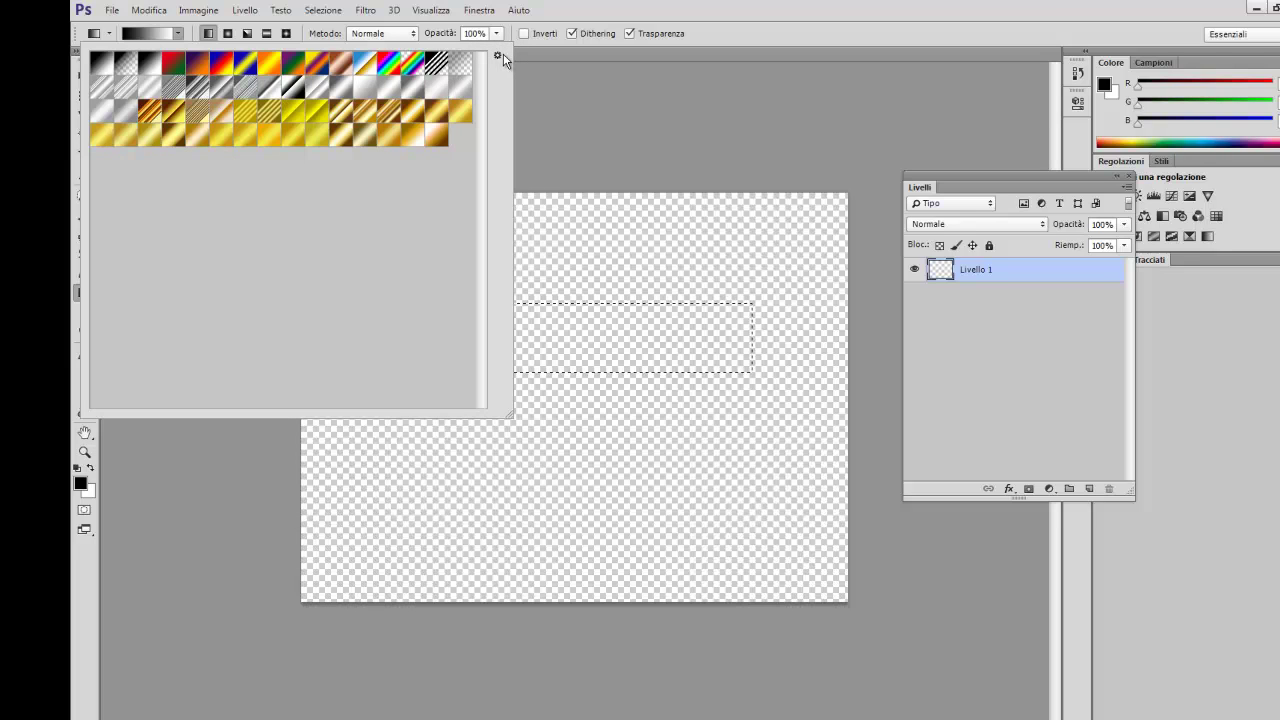
left_click(498, 56)
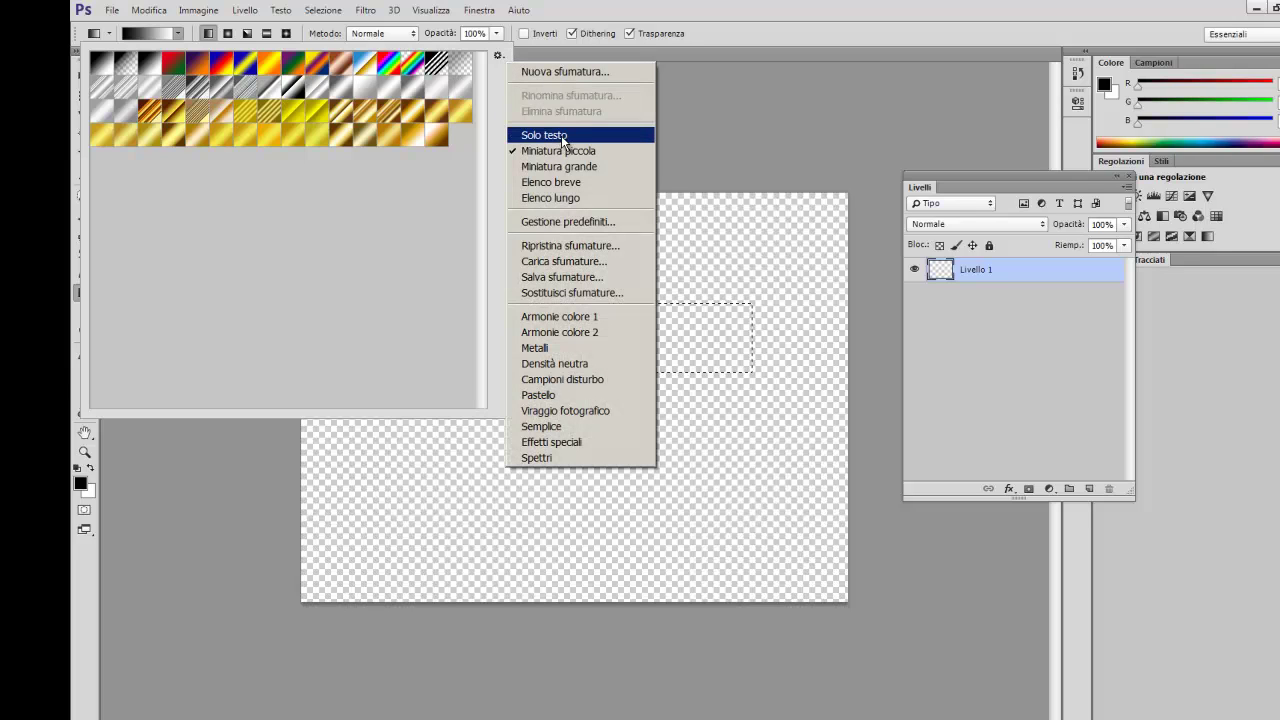
left_click(559, 167)
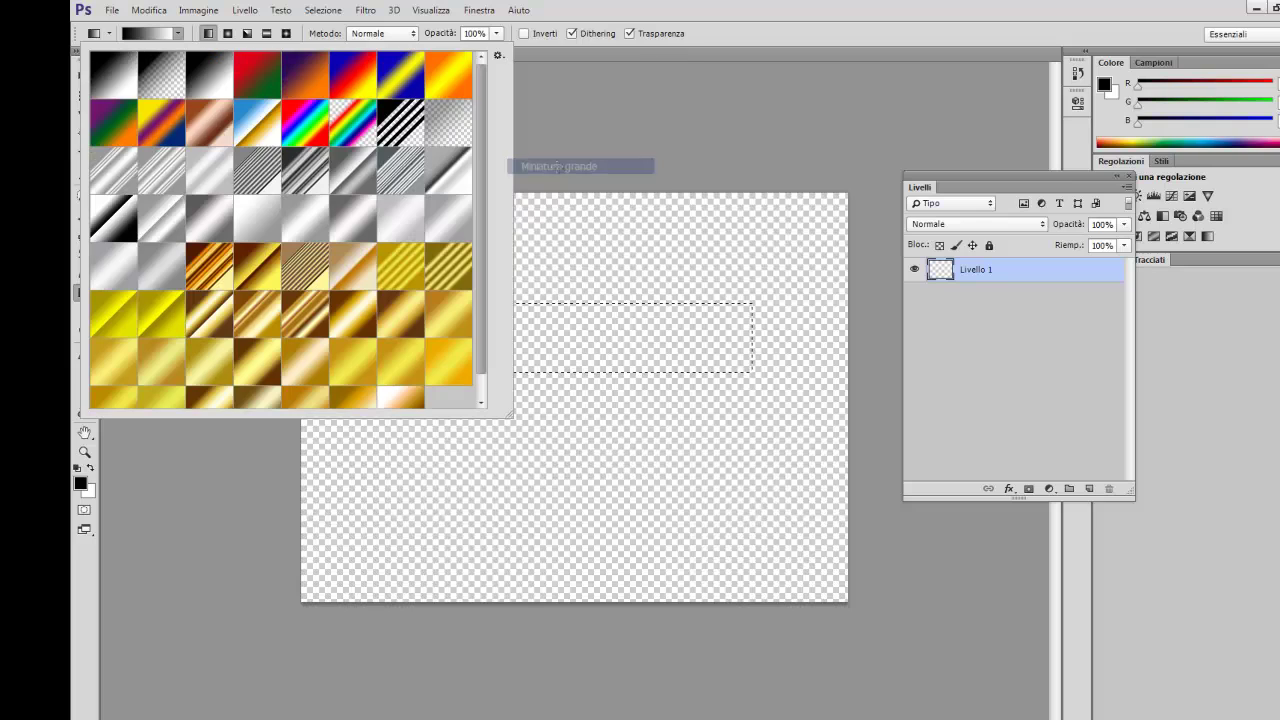
left_click_drag(508, 414, 660, 505)
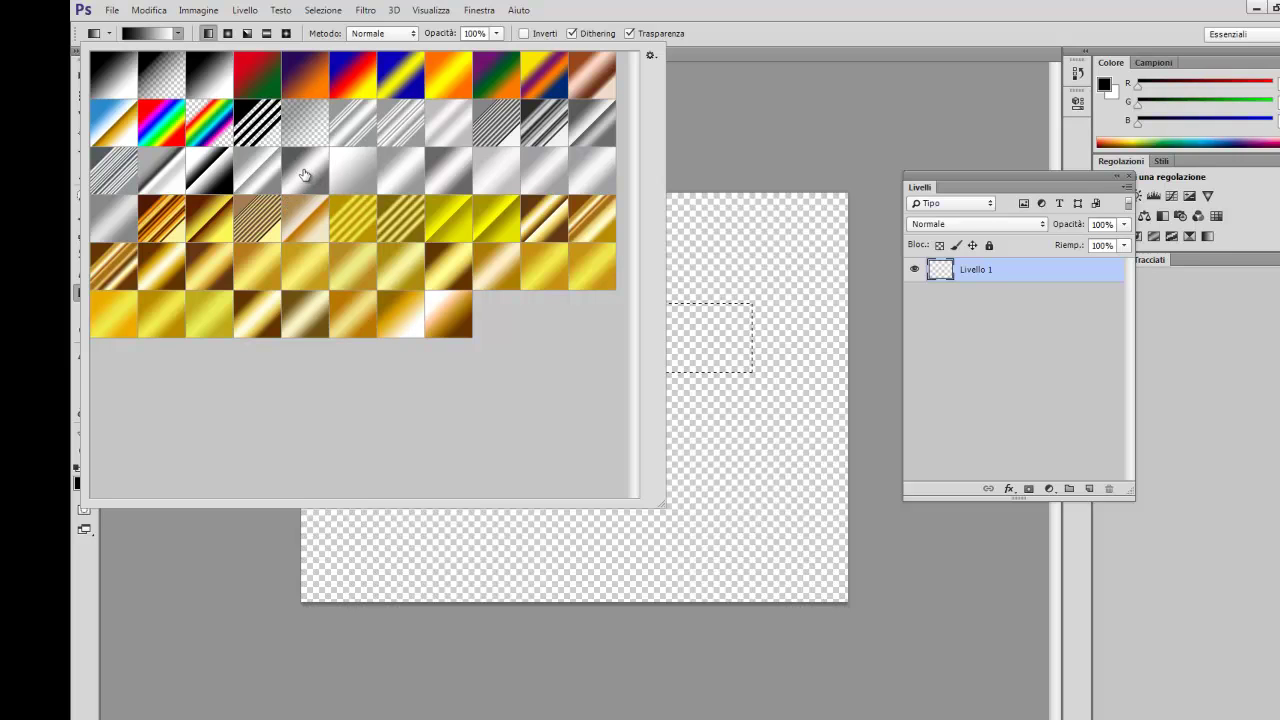
left_click(305, 175)
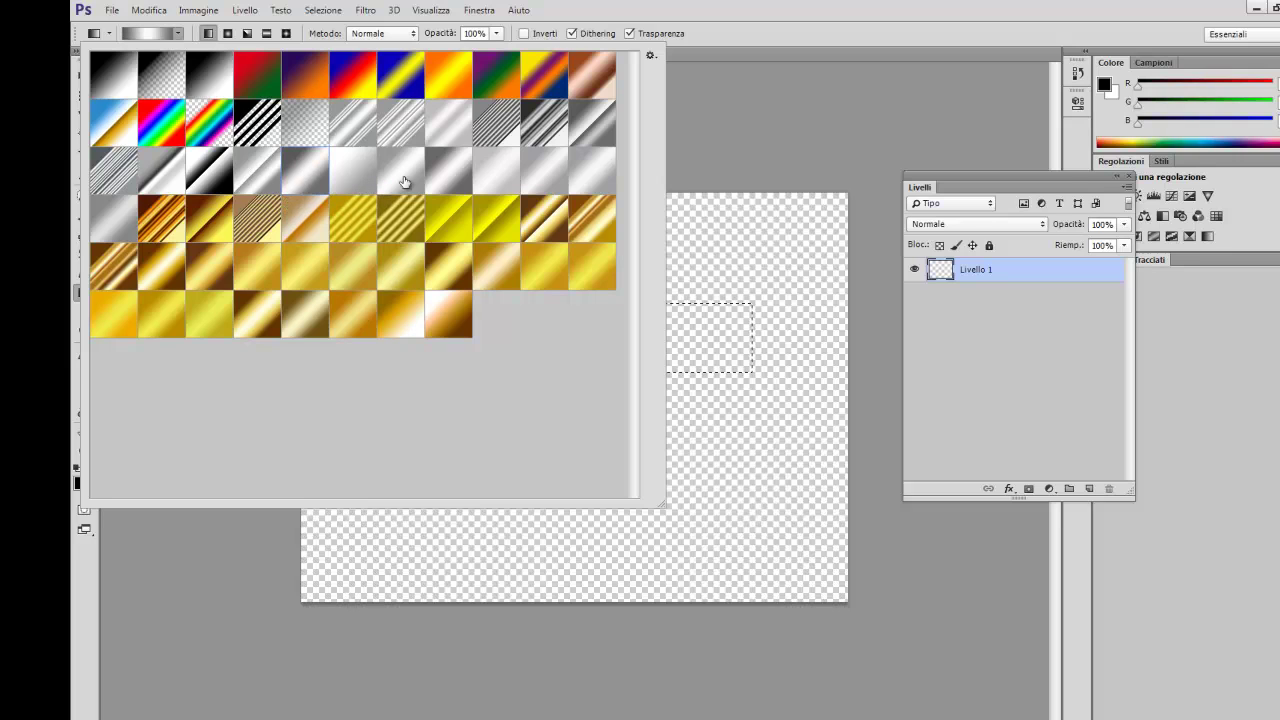
scroll(557, 241, "up", 5)
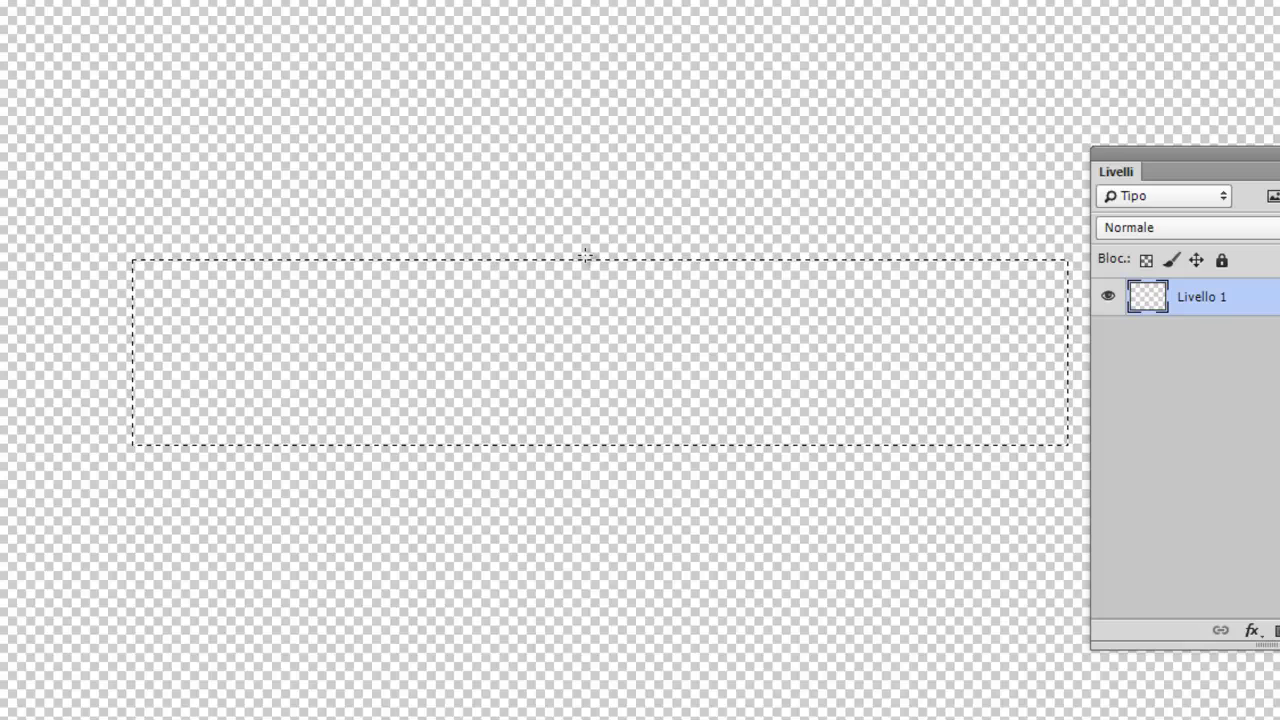
Fill the rectangle with a top-to-bottom silver gradient, then deselect
left_click_drag(585, 255, 617, 443)
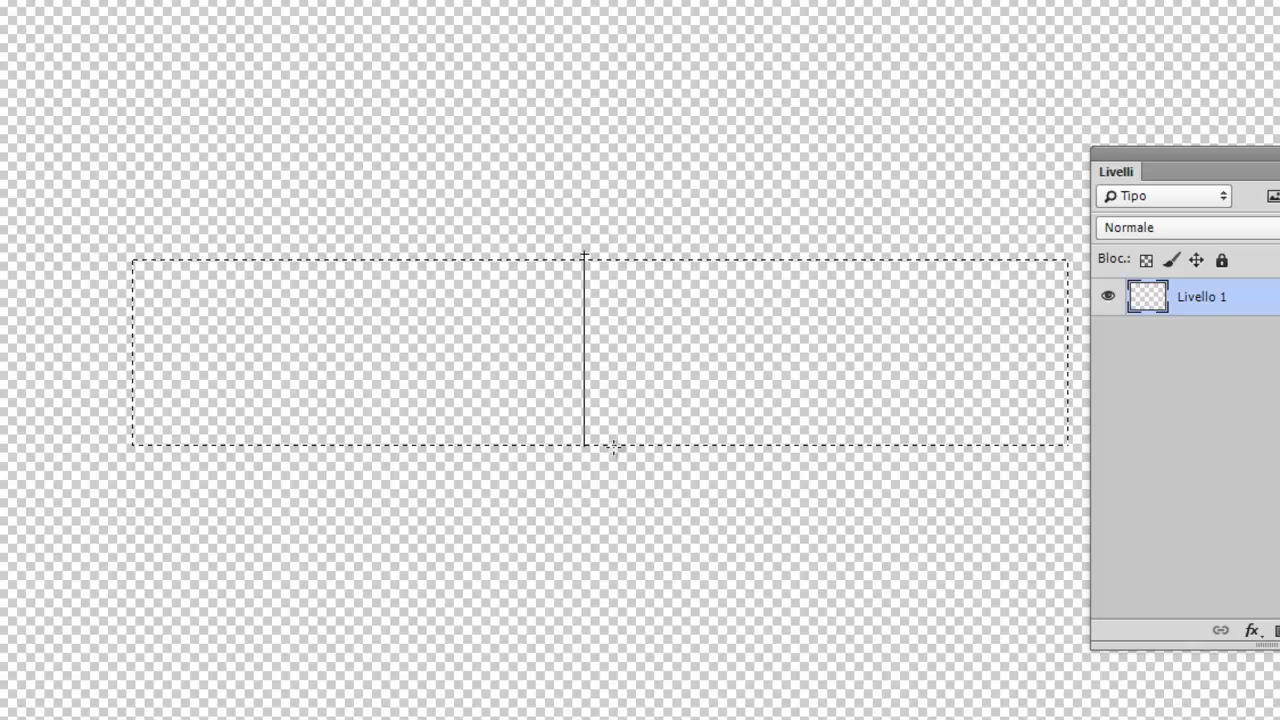
left_click_drag(614, 447, 636, 415)
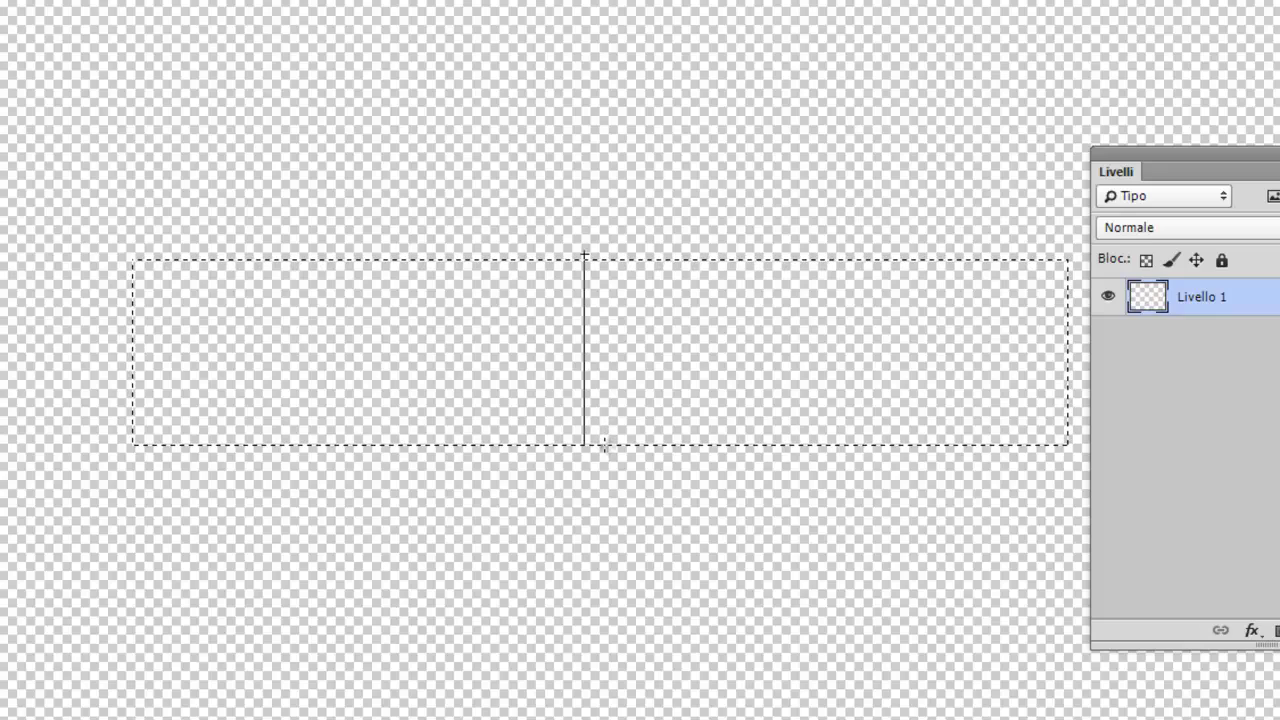
left_click_drag(604, 447, 604, 446)
key("ctrl+minus")
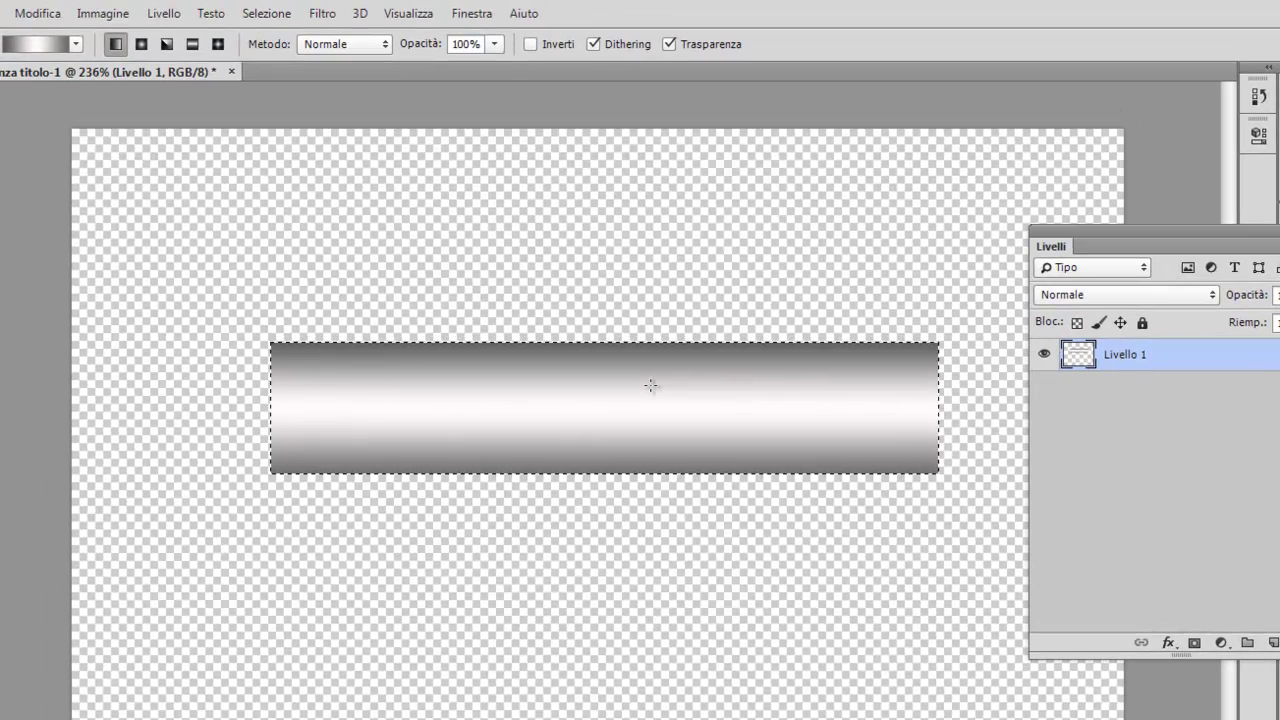
left_click(268, 13)
left_click(296, 58)
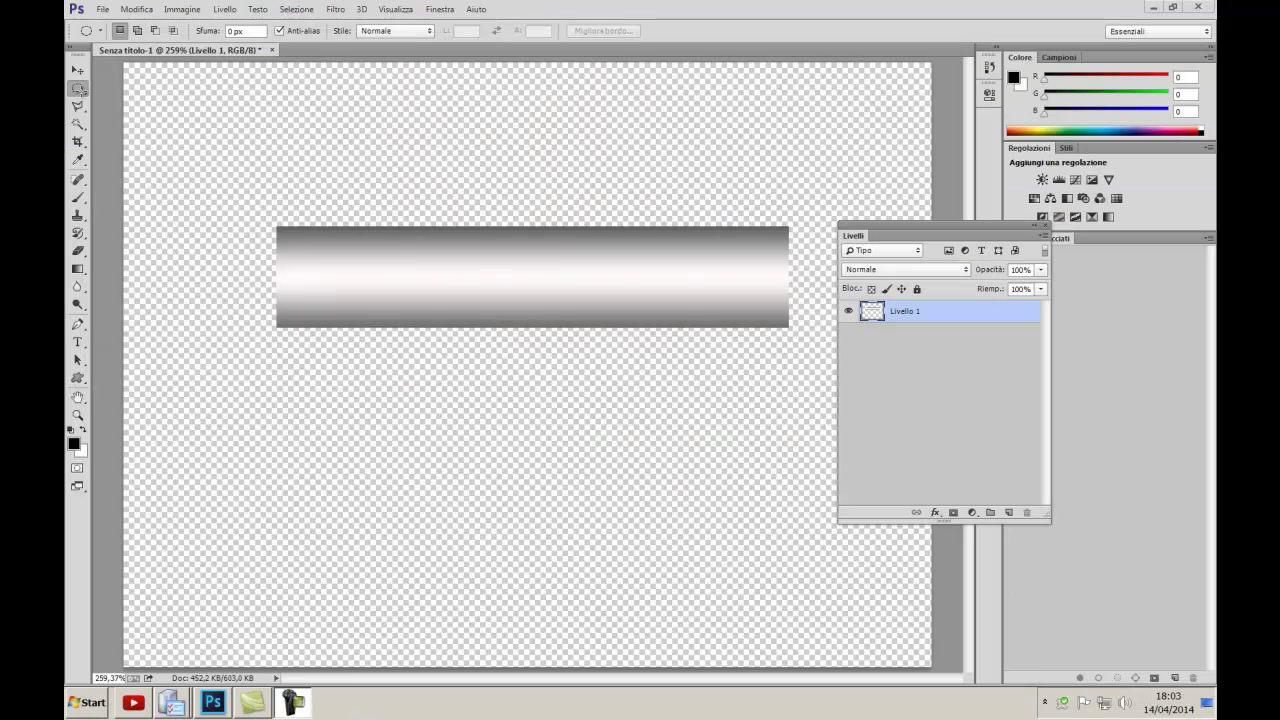
Switch to the Elliptical Marquee tool, leaving the View menu options unchanged
right_click(83, 92)
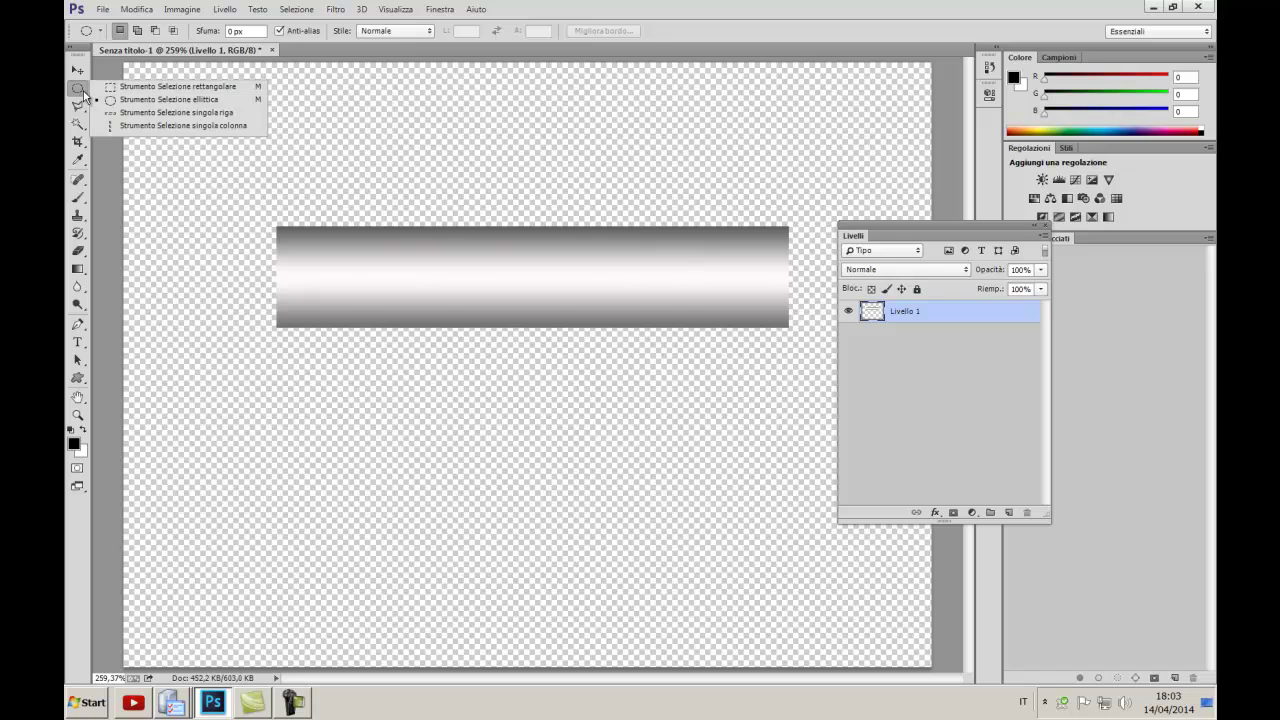
left_click(160, 103)
scroll(390, 220, "up", 2)
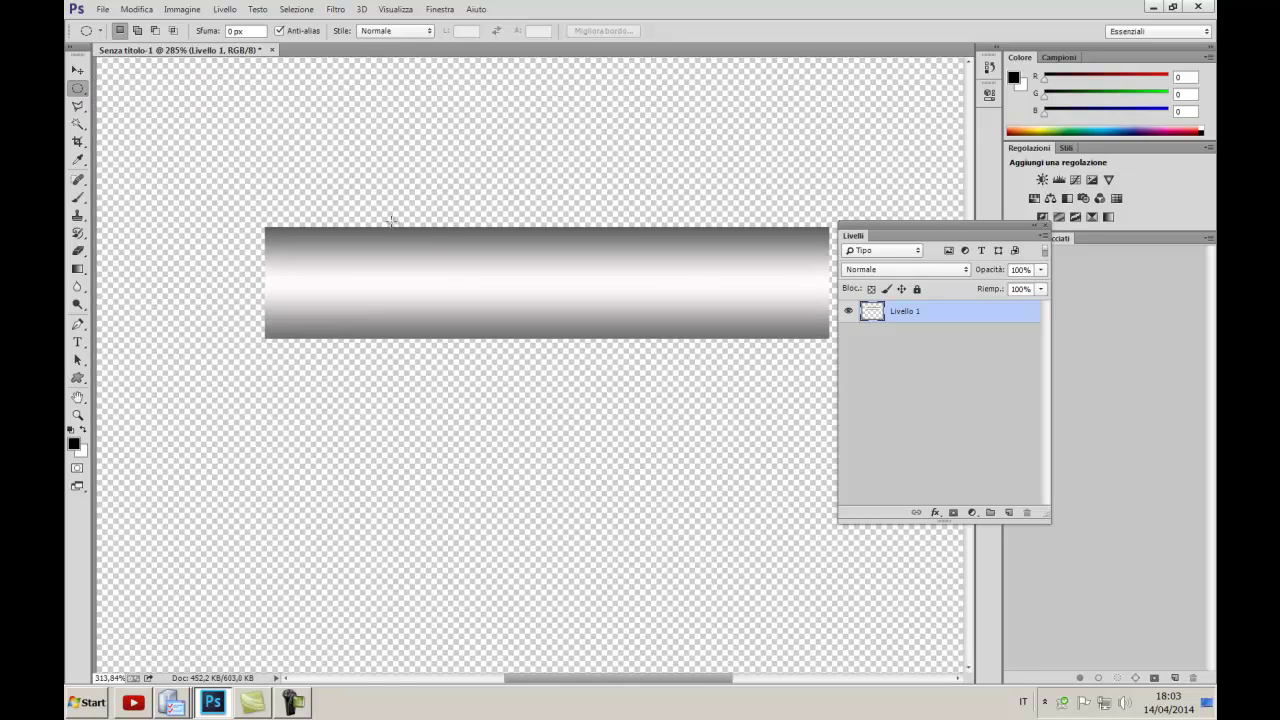
scroll(390, 220, "up", 2)
scroll(390, 220, "up", 1)
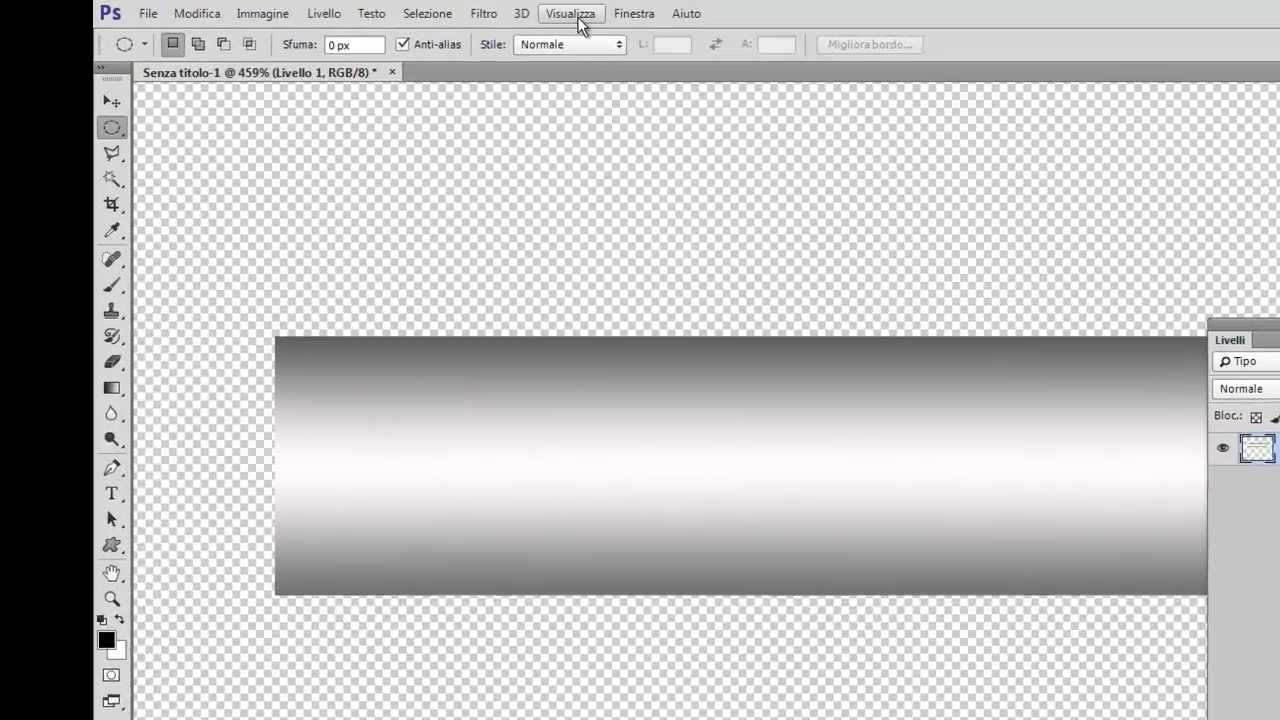
left_click(401, 11)
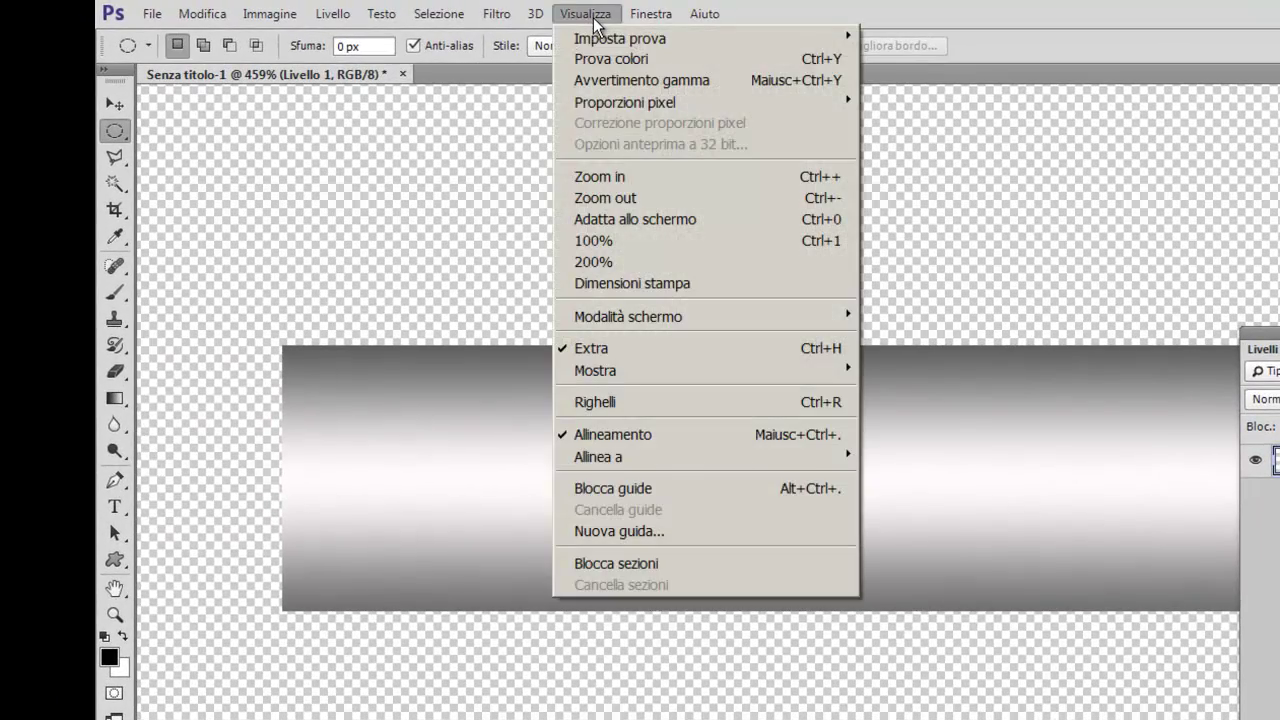
mouse_move(700, 370)
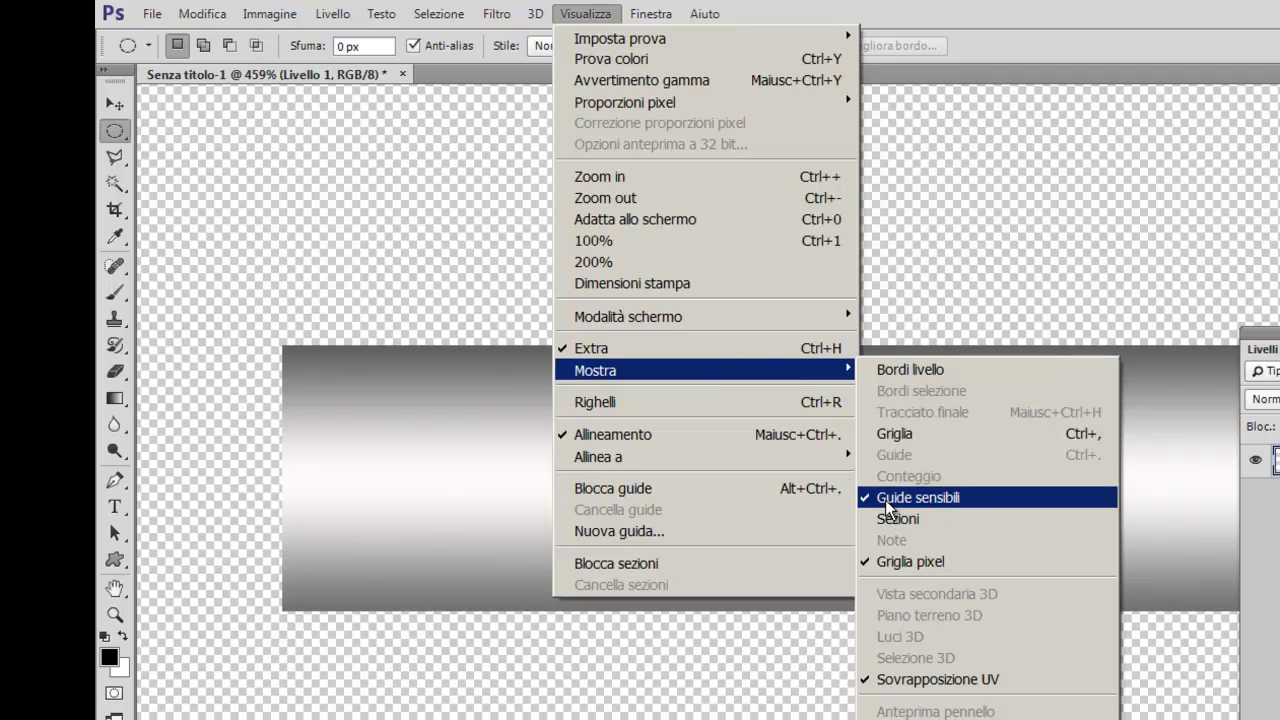
left_click(1012, 39)
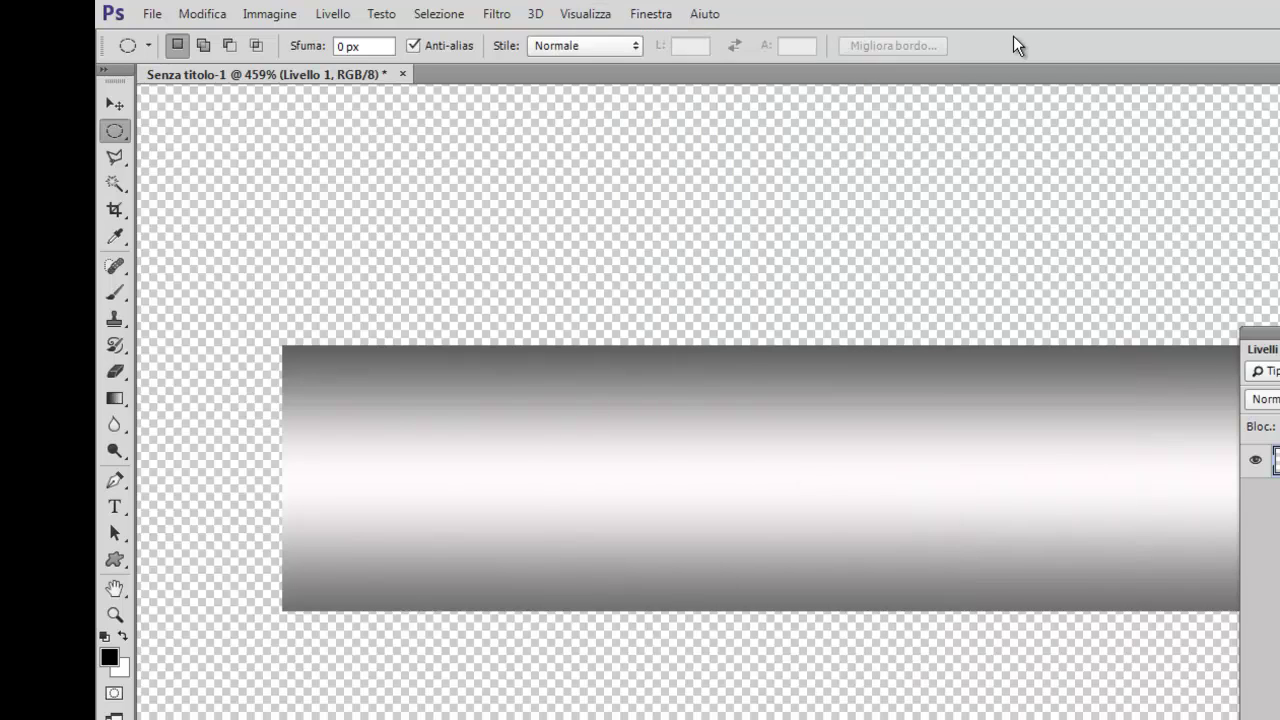
scroll(730, 376, "up", 1)
scroll(730, 370, "down", 1)
scroll(728, 366, "down", 1)
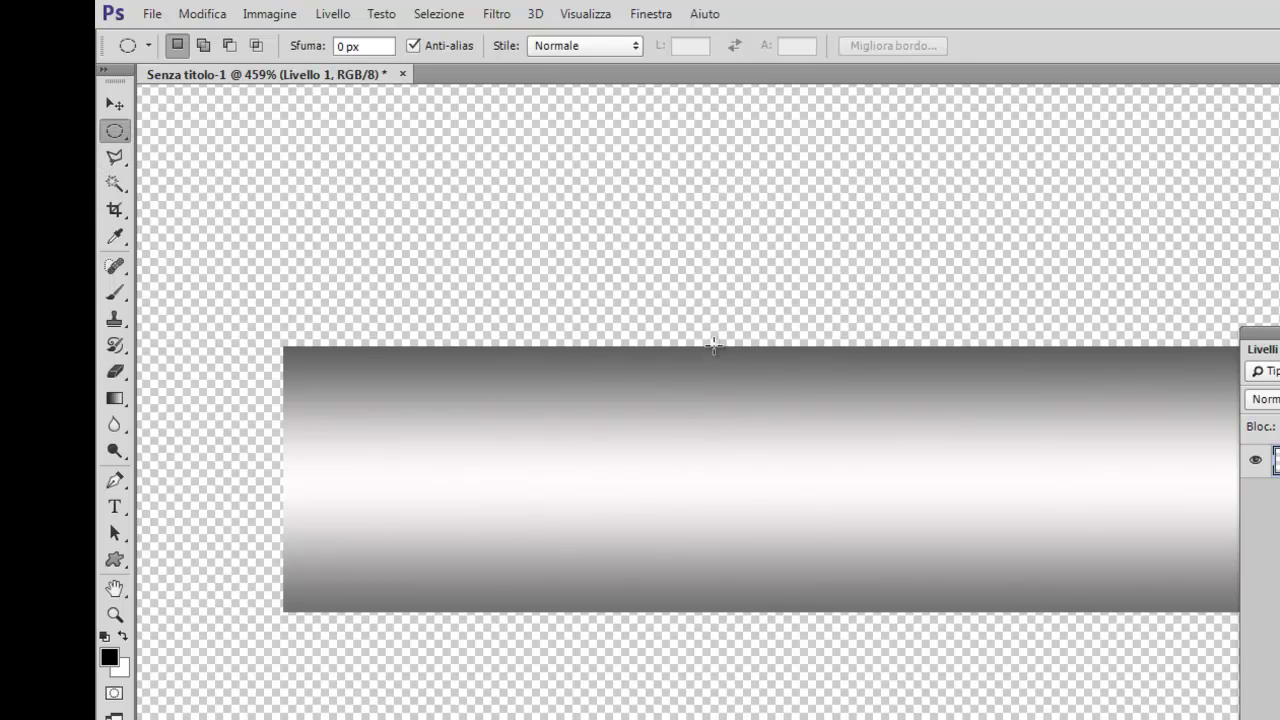
Draw an oval selection spanning the tube's full height
left_click_drag(713, 347, 714, 348)
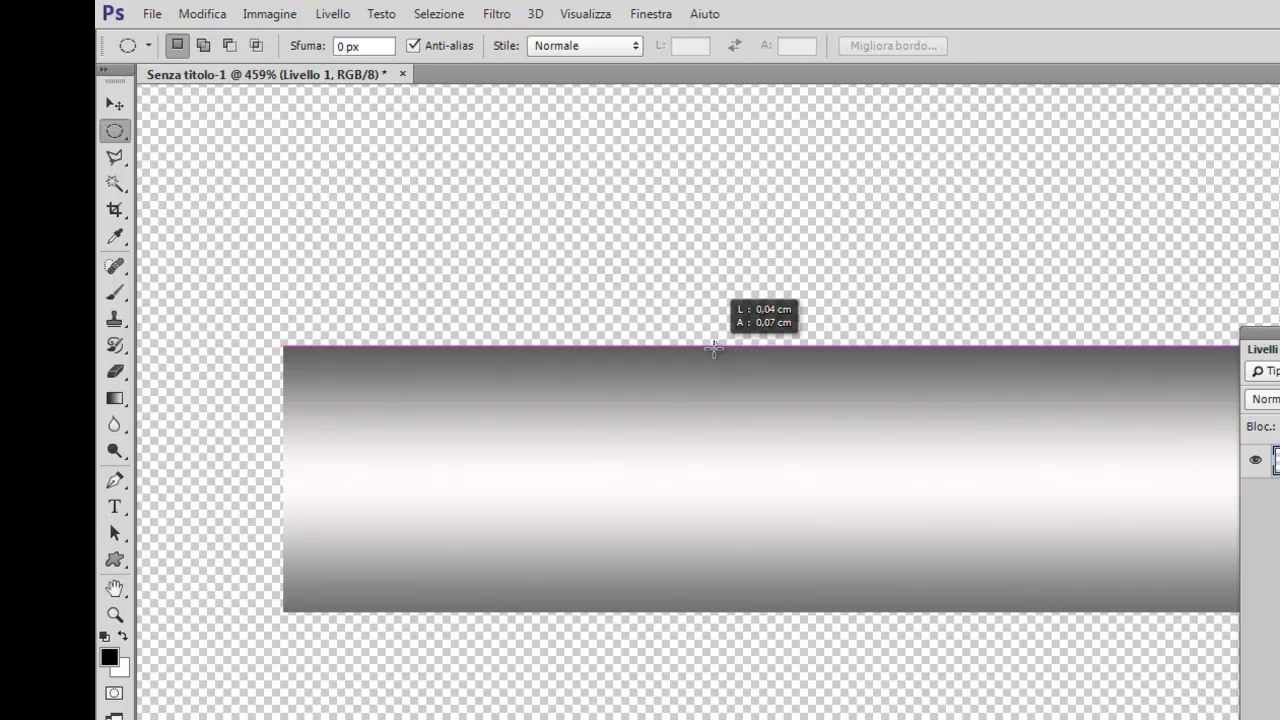
mouse_move(713, 347)
left_mouse_down()
mouse_move(819, 469)
mouse_move(891, 595)
left_mouse_up()
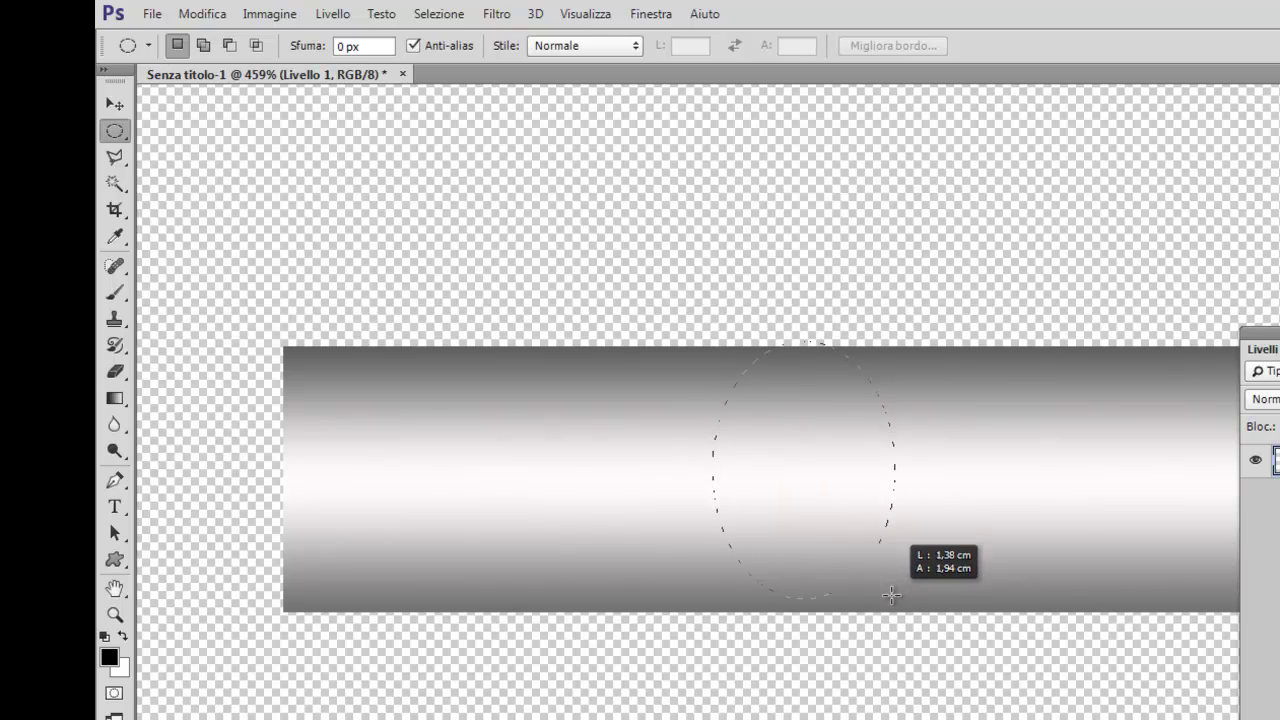
left_click_drag(891, 595, 893, 609)
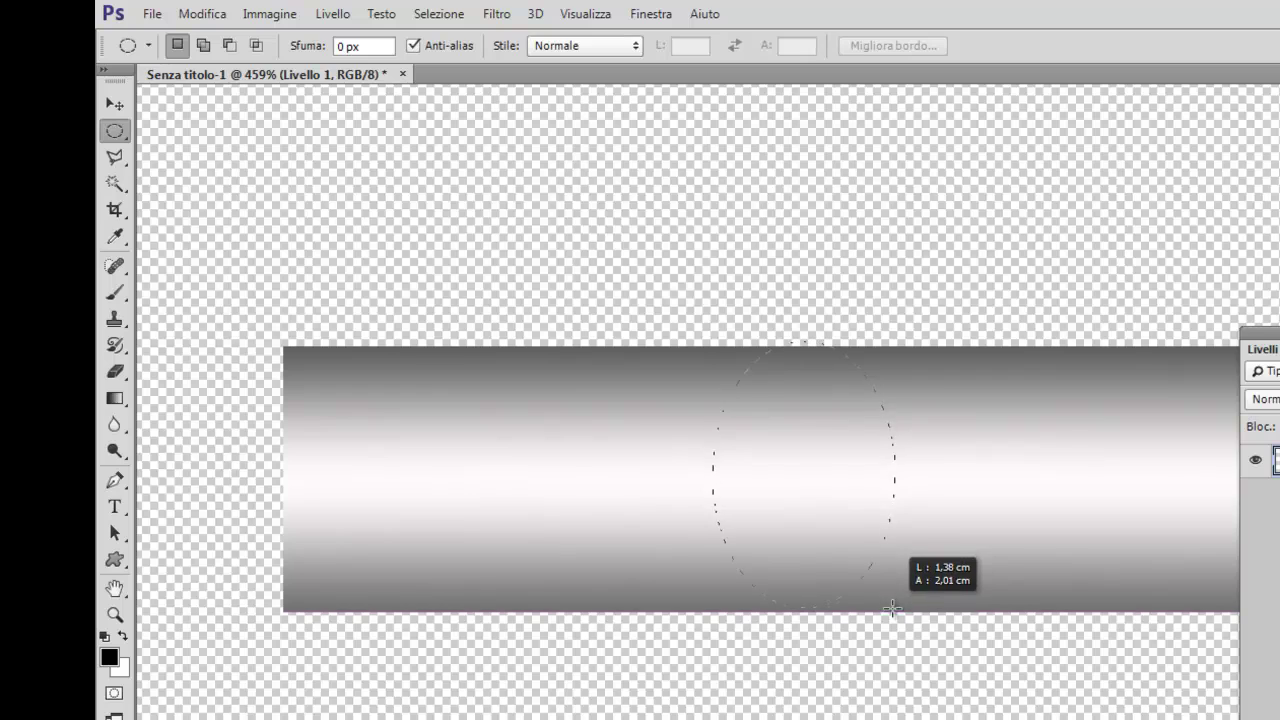
left_click_drag(893, 609, 894, 608)
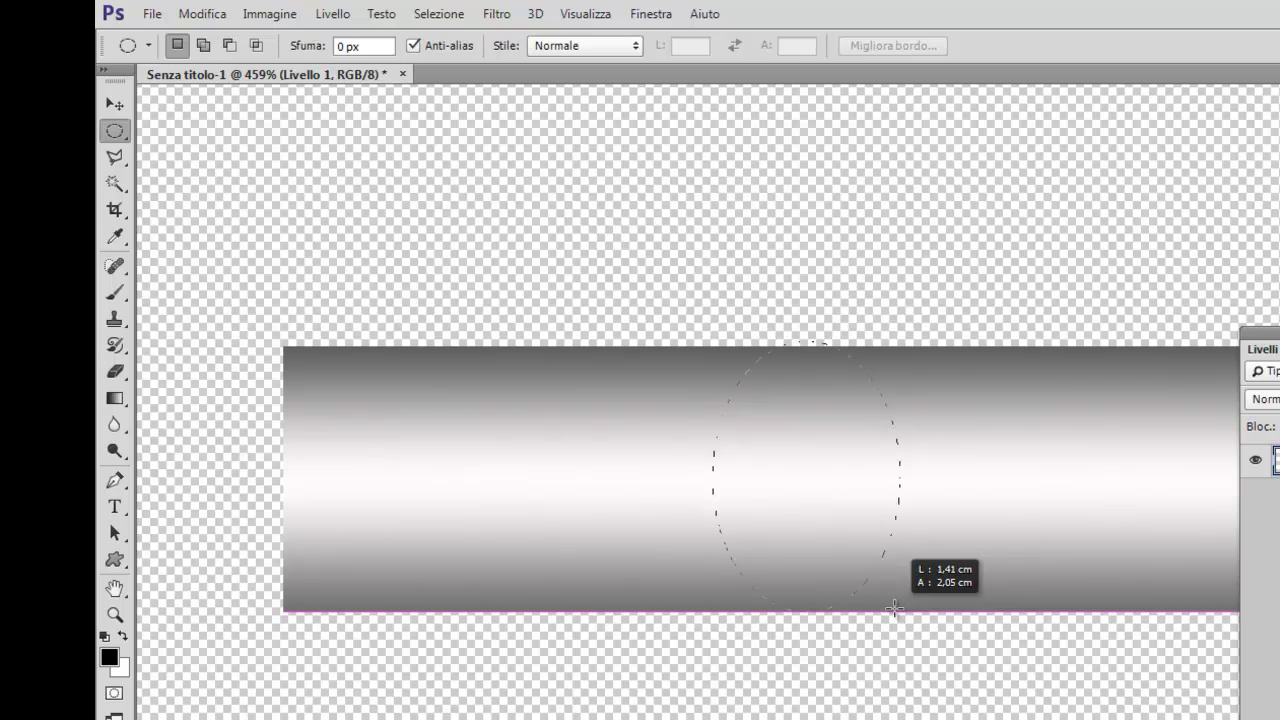
left_click_drag(894, 608, 894, 608)
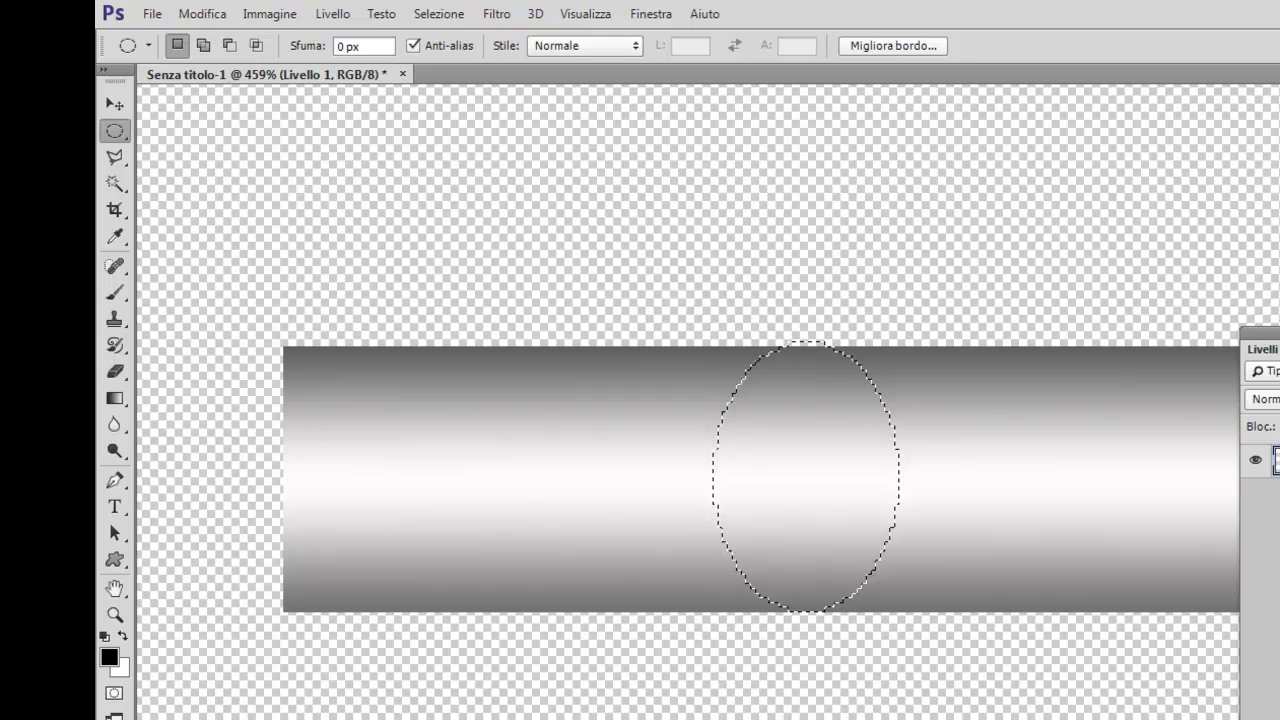
Copy the oval slice and paste it onto a new layer, Livello 2
left_click(200, 15)
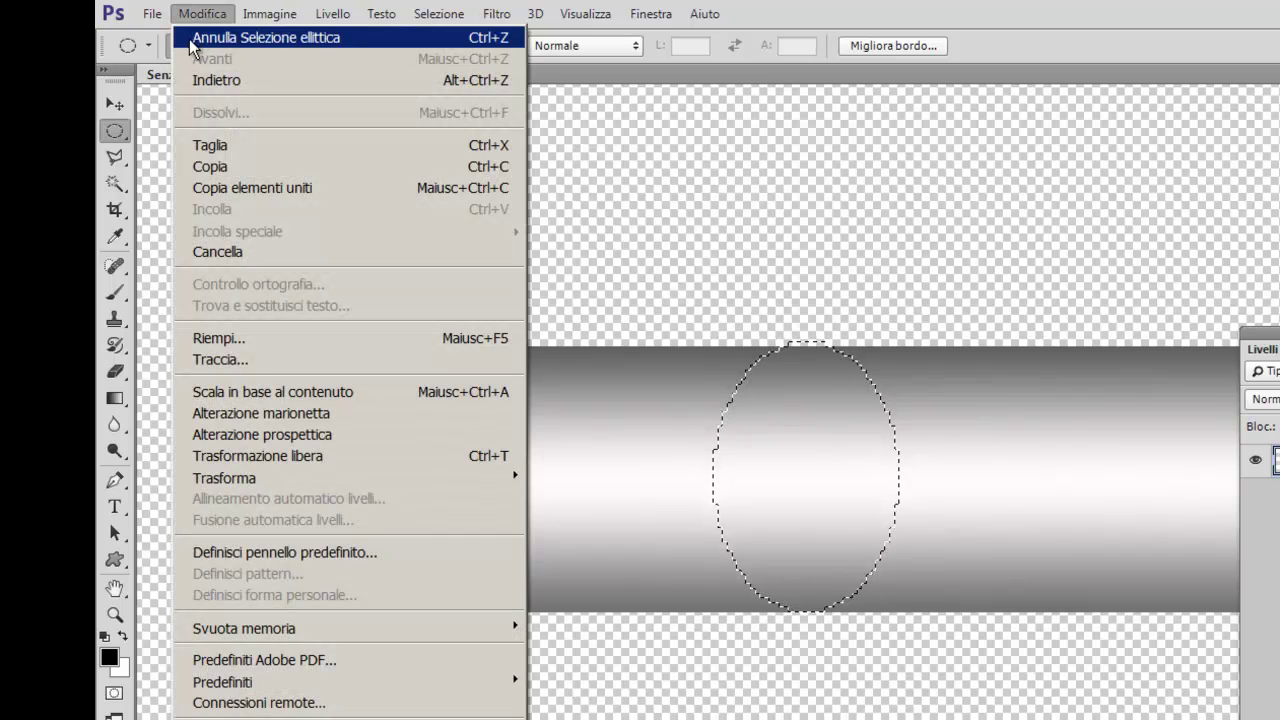
left_click(216, 171)
left_click(210, 16)
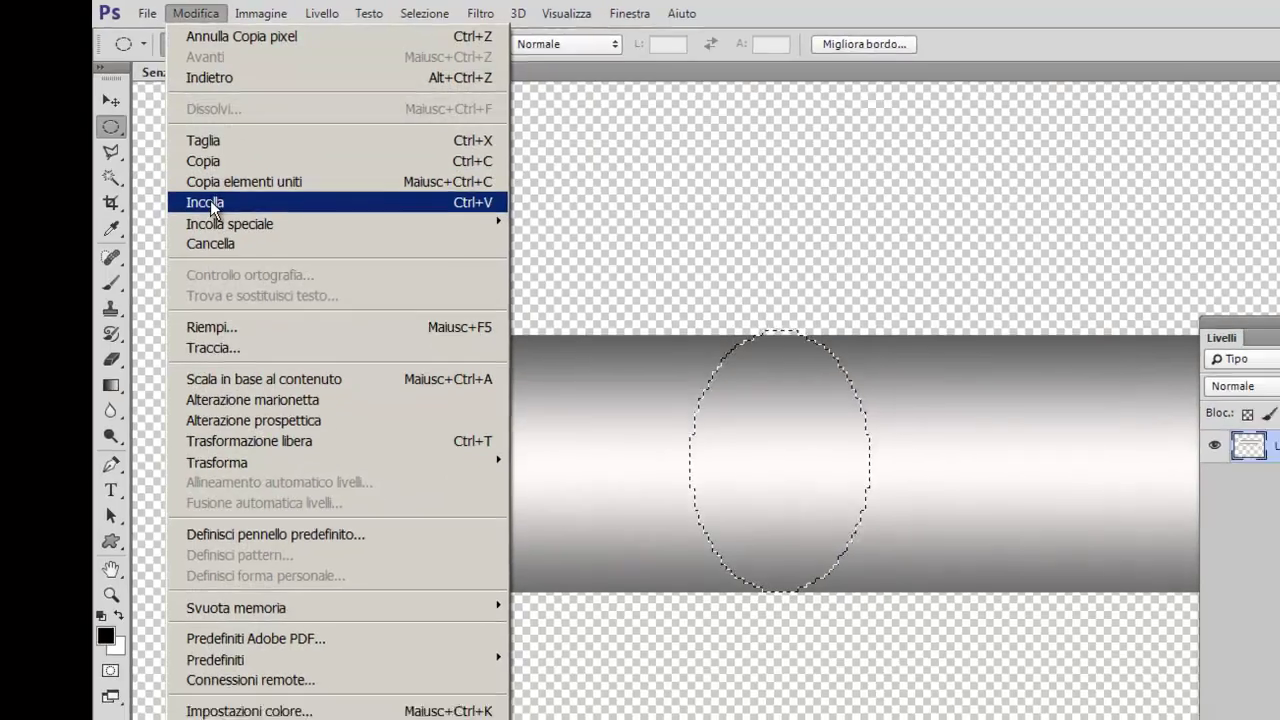
left_click(212, 209)
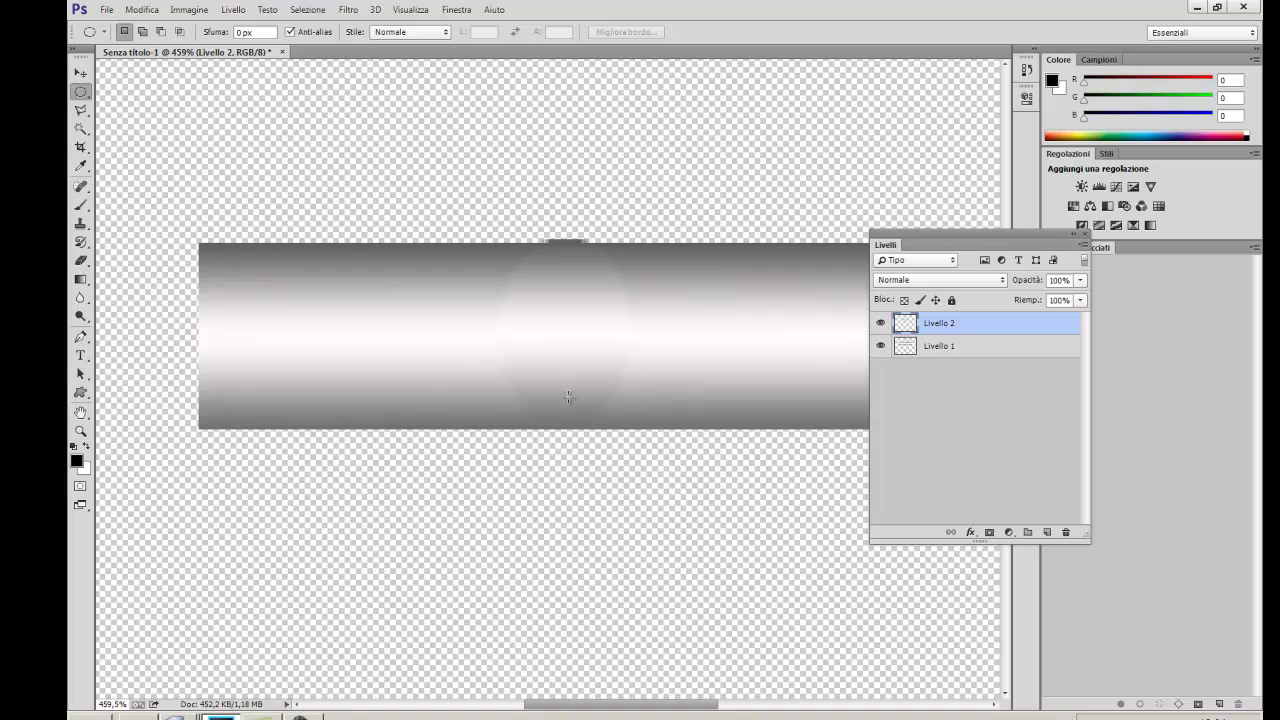
Move the pasted oval to cap the tube's left end
left_click_drag(377, 383, 211, 381)
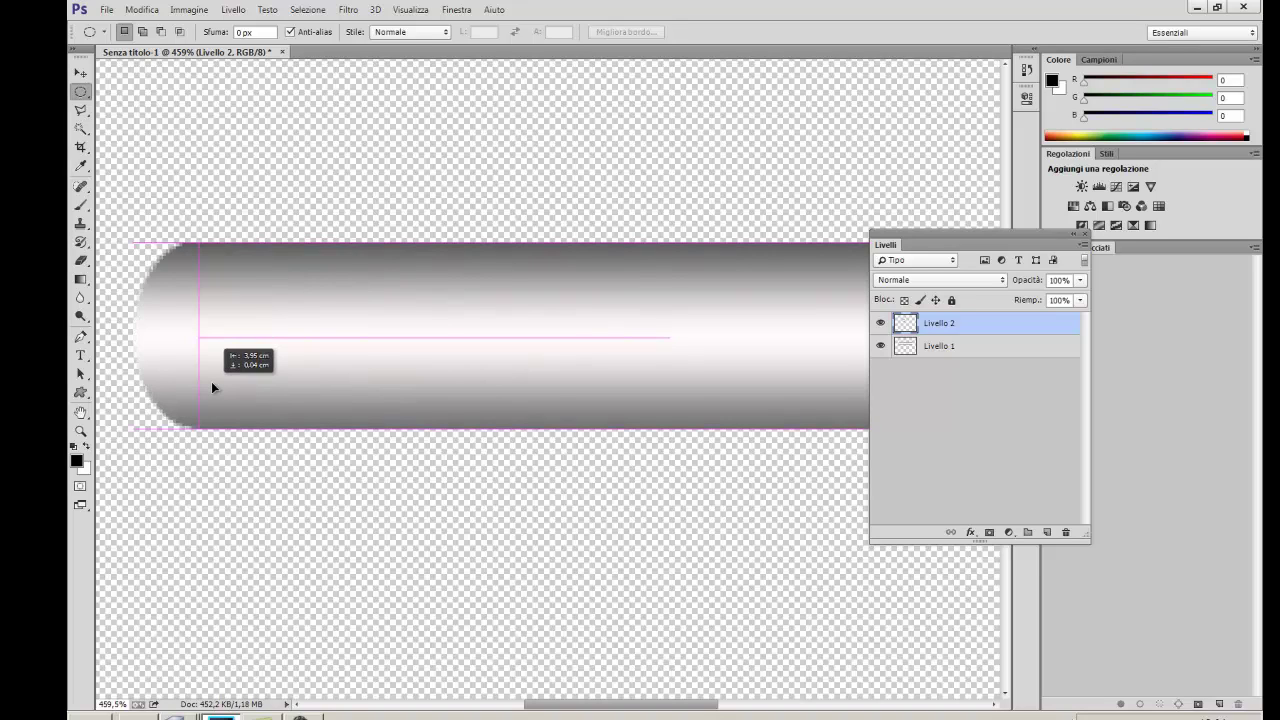
left_click_drag(211, 381, 209, 387)
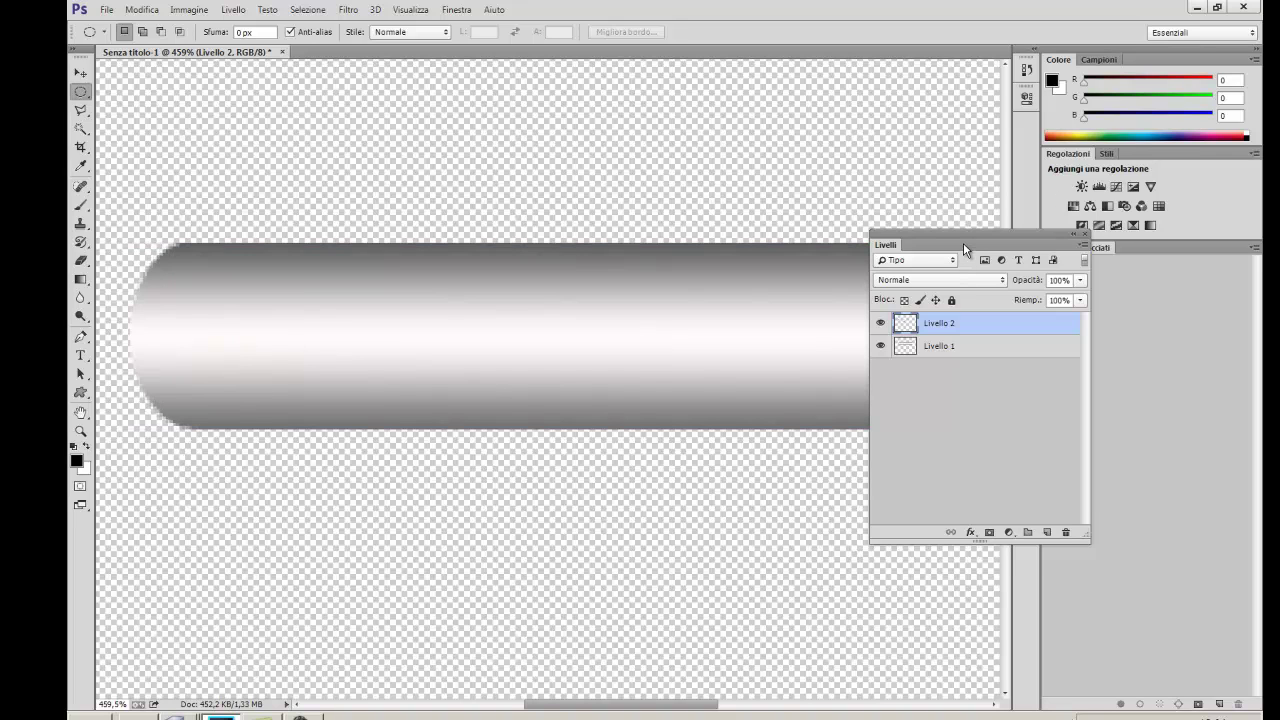
left_click_drag(962, 245, 511, 355)
Duplicate Livello 2 into a new layer, Livello 2 copia
scroll(880, 334, "down", 2)
scroll(880, 334, "down", 2)
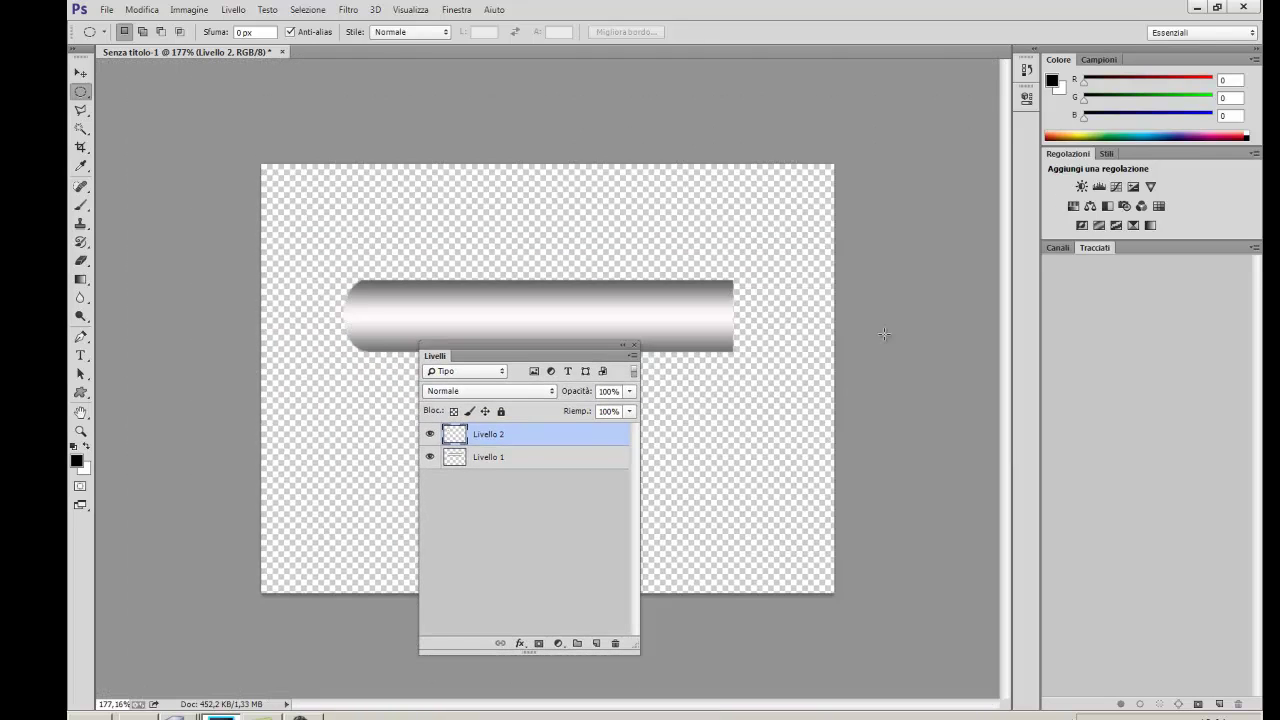
scroll(883, 335, "down", 1)
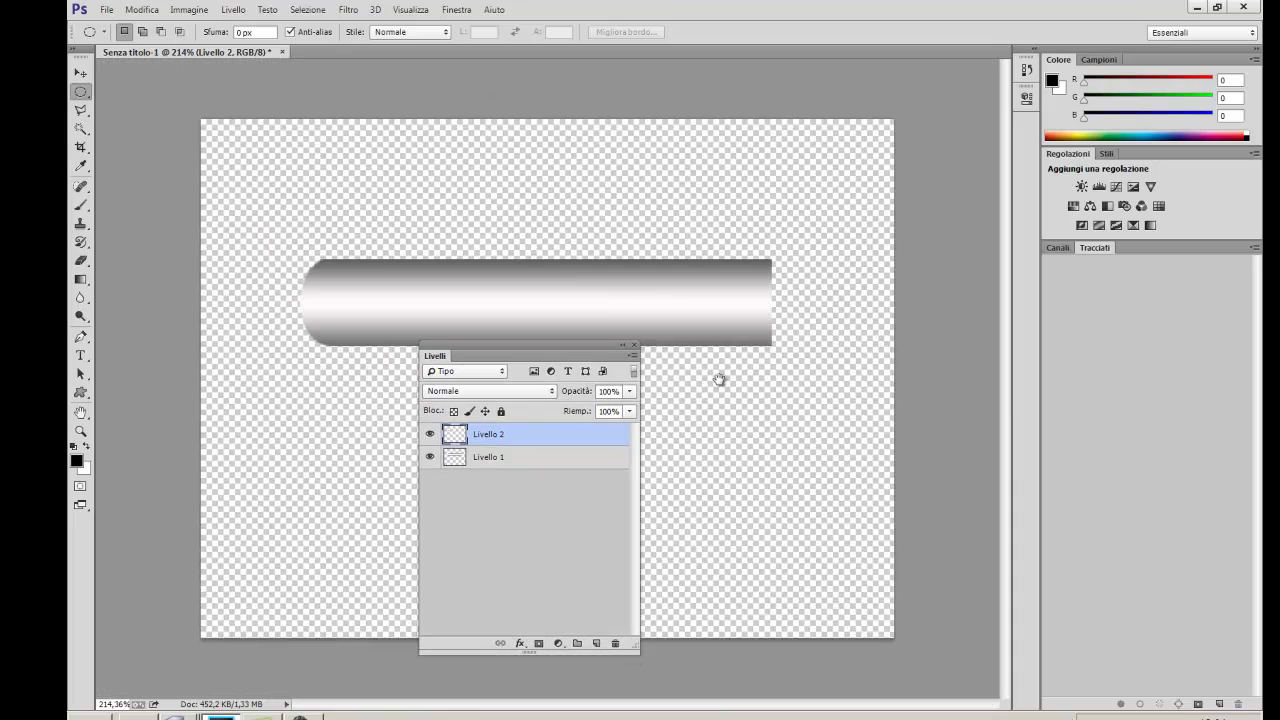
scroll(723, 534, "up", 3)
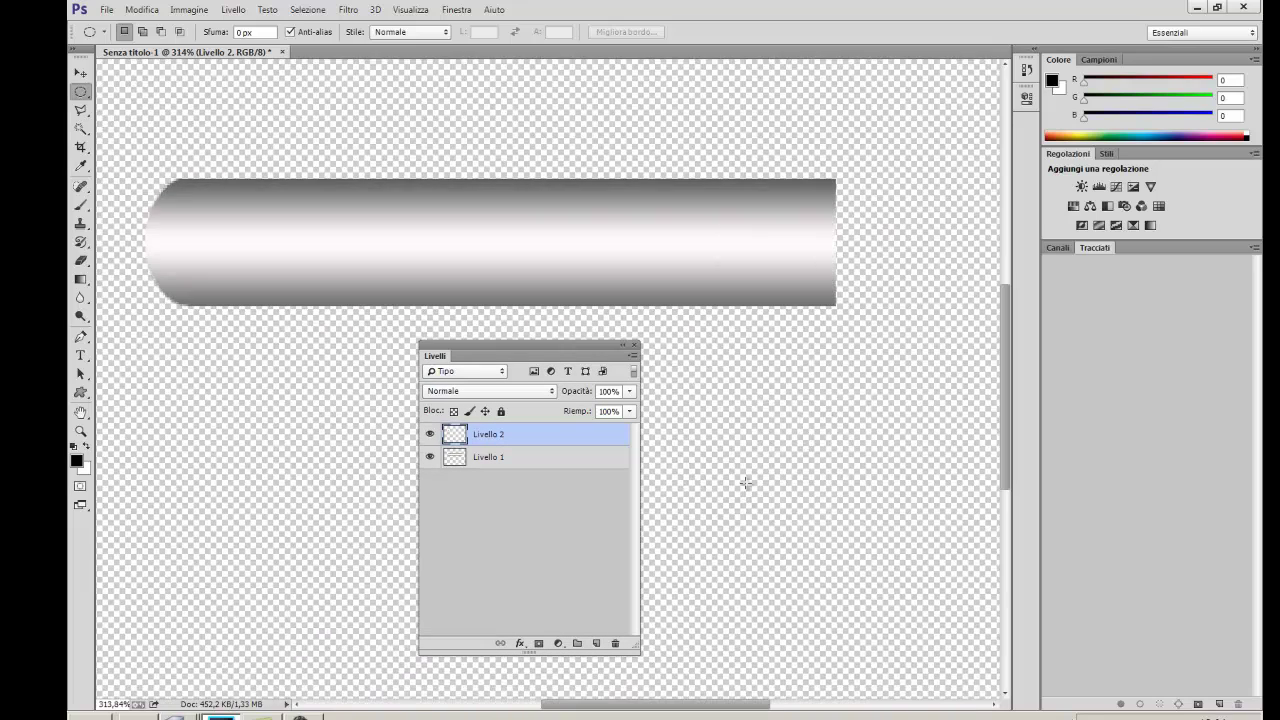
left_click_drag(766, 391, 634, 397)
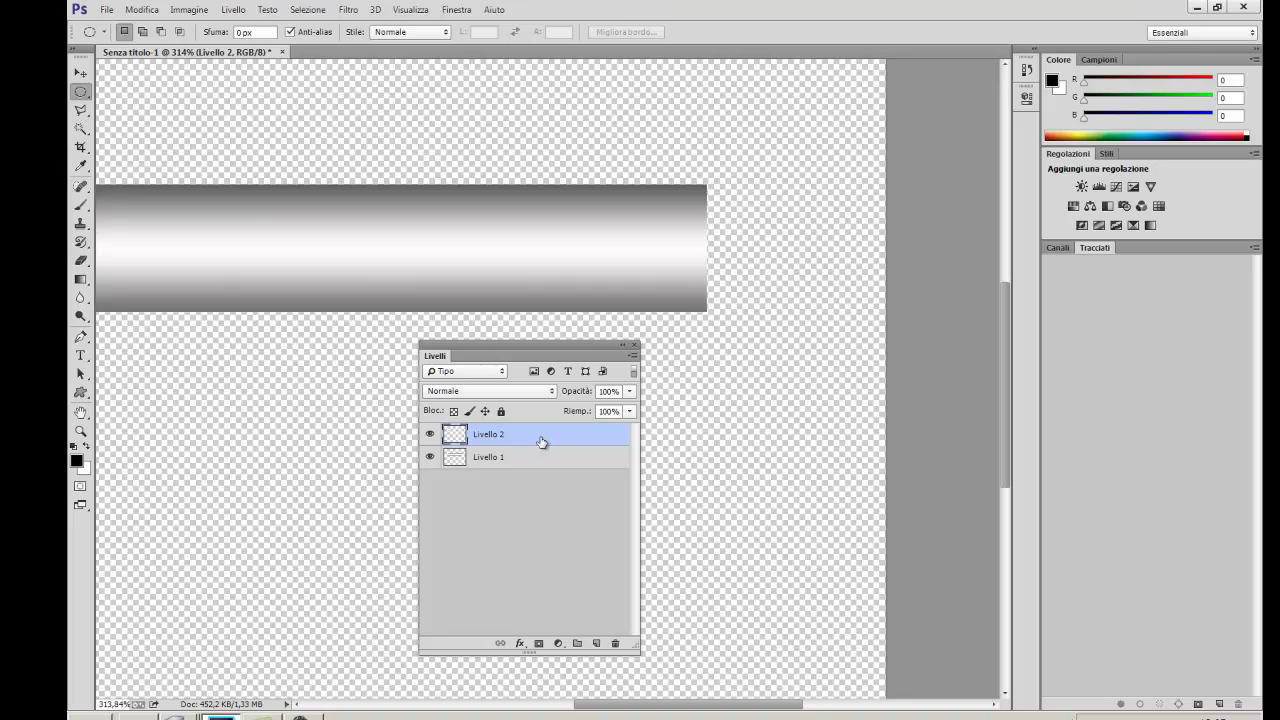
left_click_drag(554, 437, 594, 642)
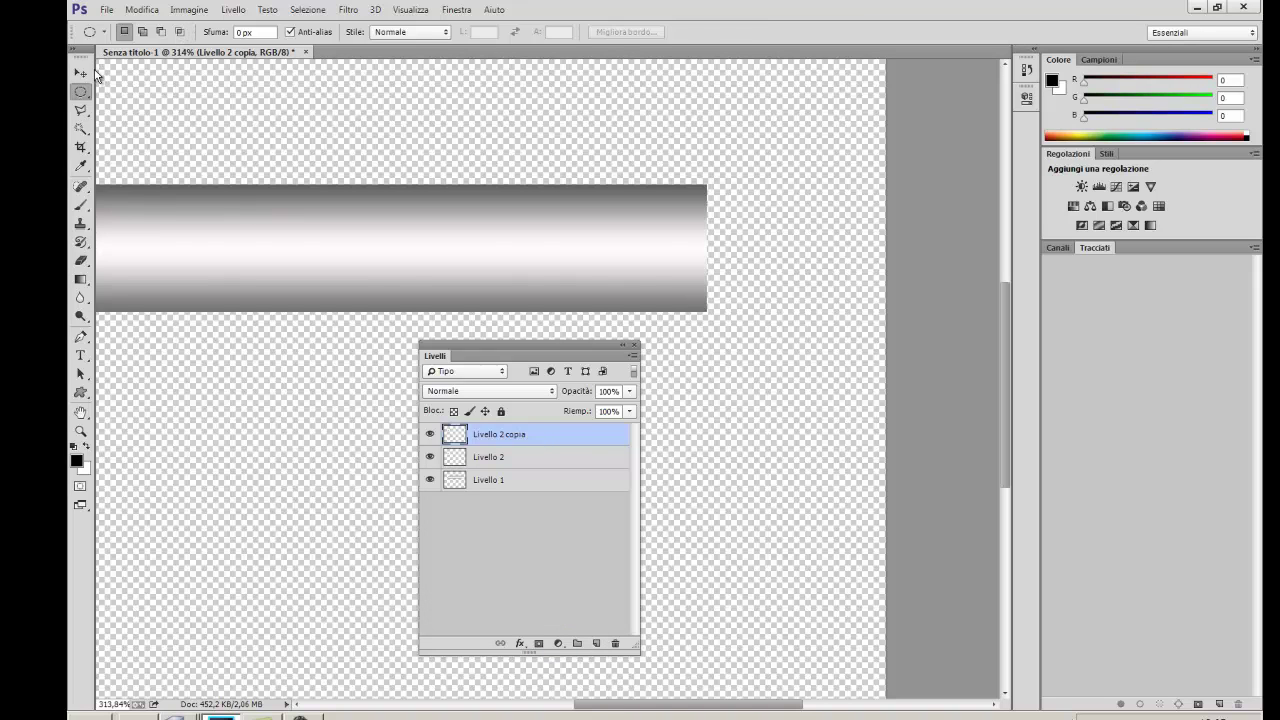
Move Livello 2 copia to cap the tube's right end
left_click(80, 73)
key("ctrl+minus")
key("ctrl+0")
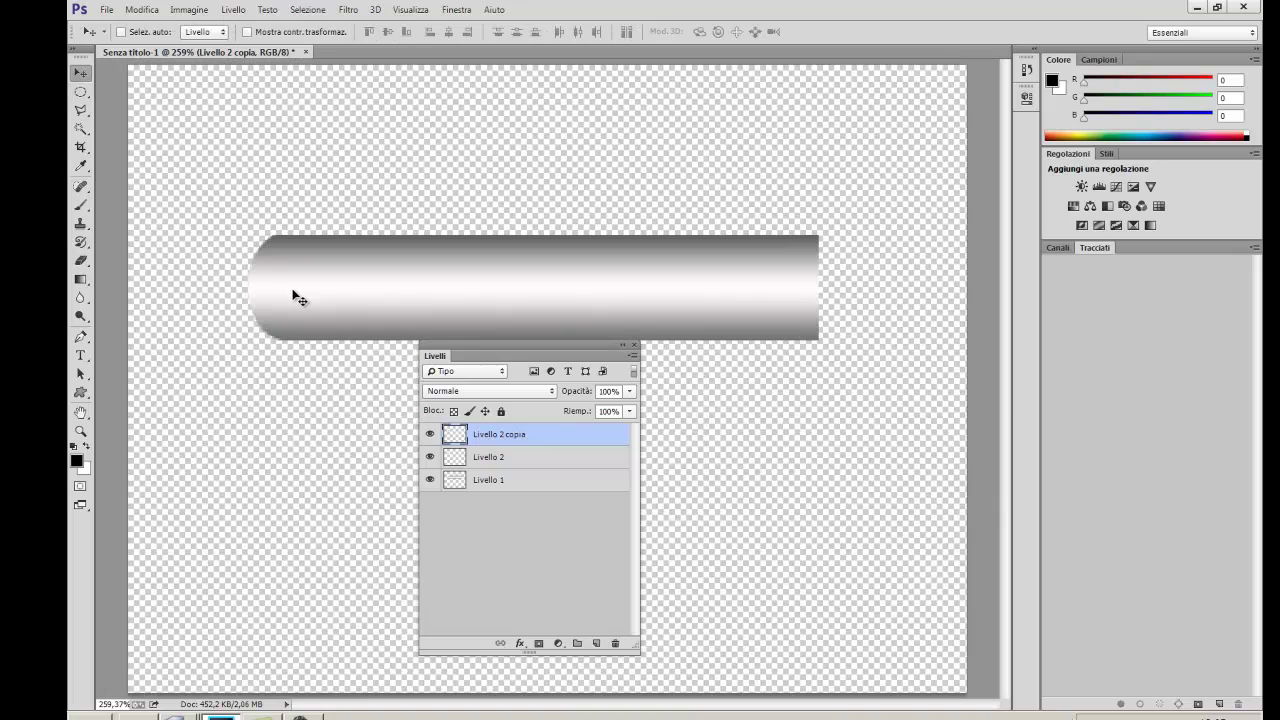
left_click_drag(296, 297, 832, 297)
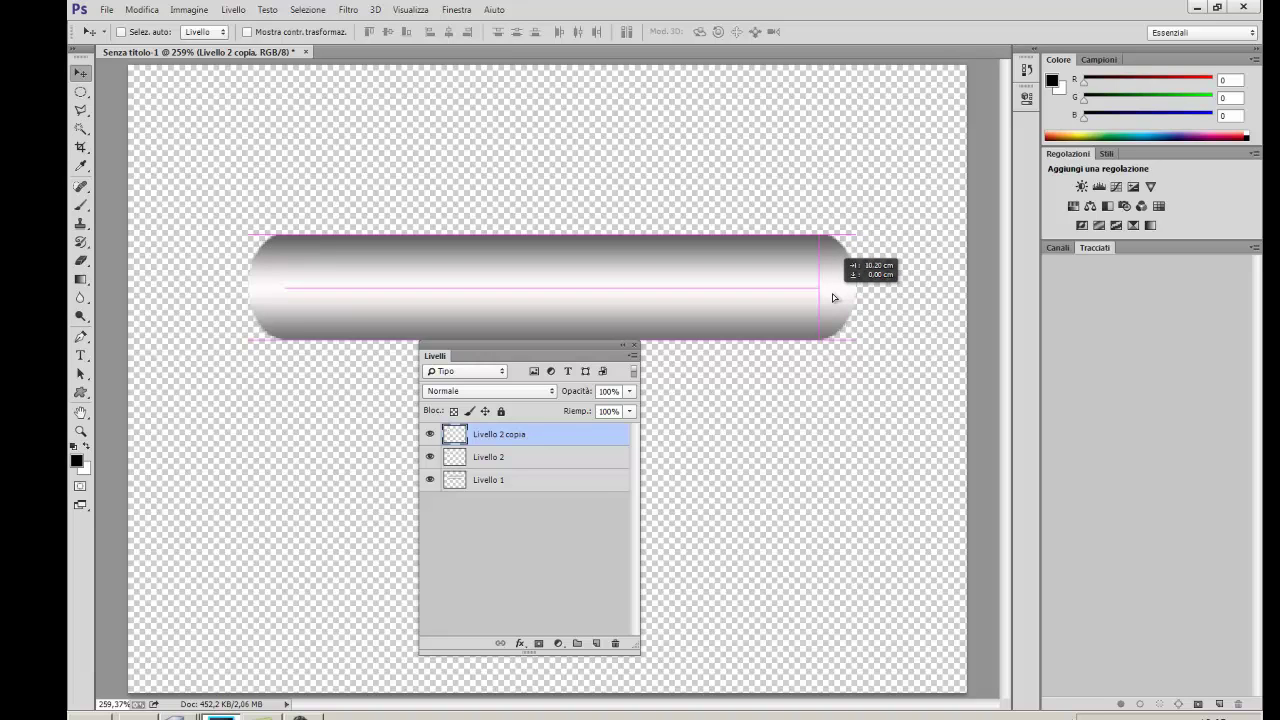
left_click_drag(832, 297, 832, 297)
scroll(887, 281, "up", 1)
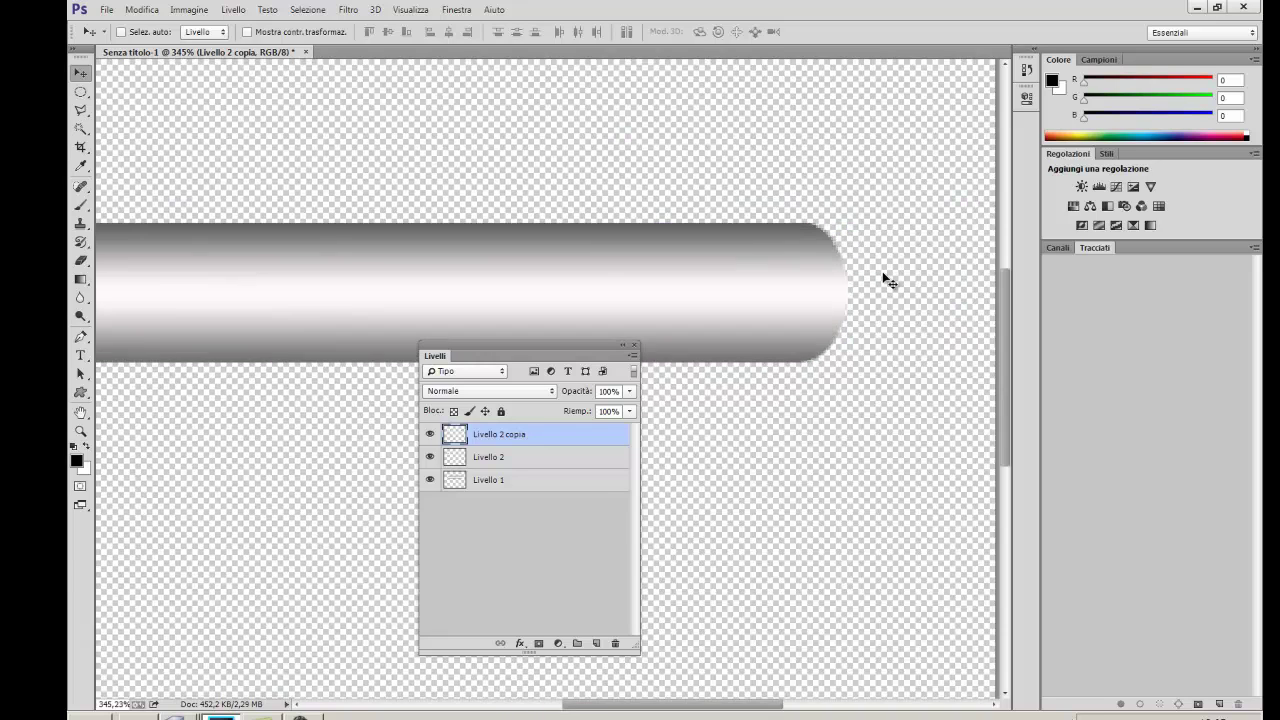
scroll(887, 281, "up", 1)
scroll(887, 281, "up", 1)
scroll(880, 272, "down", 1)
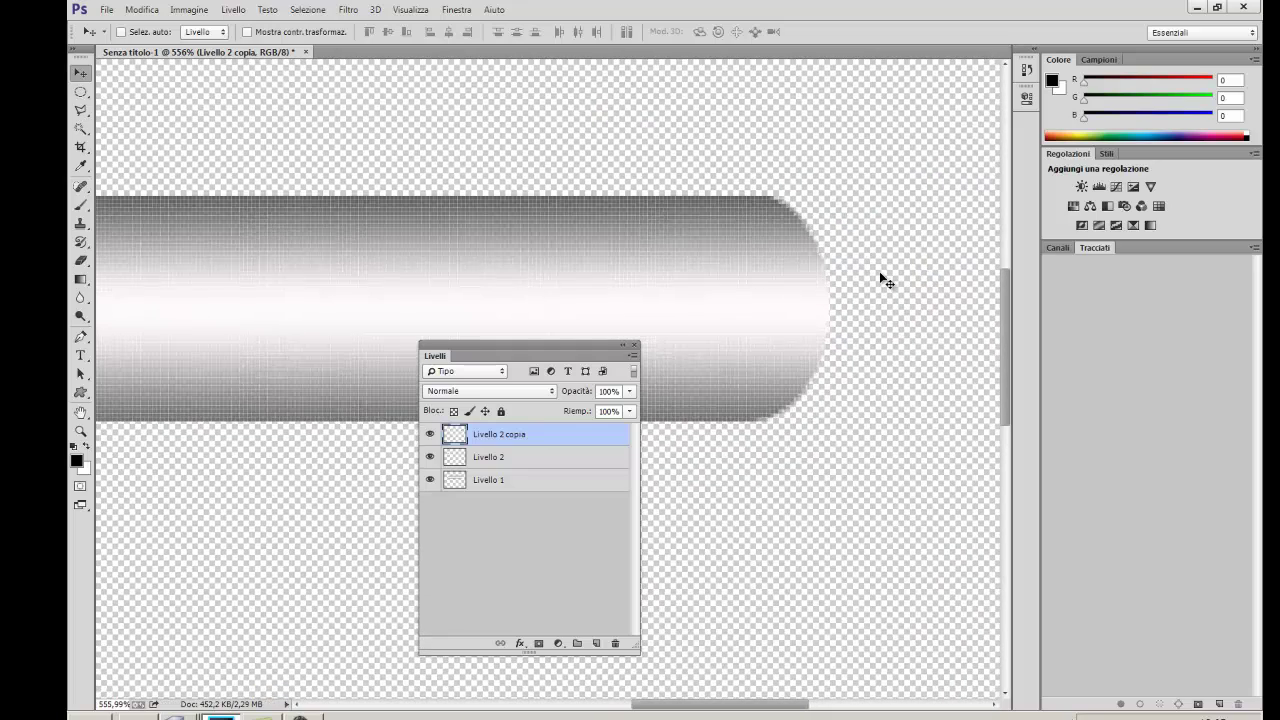
scroll(880, 272, "down", 1)
scroll(709, 429, "down", 4)
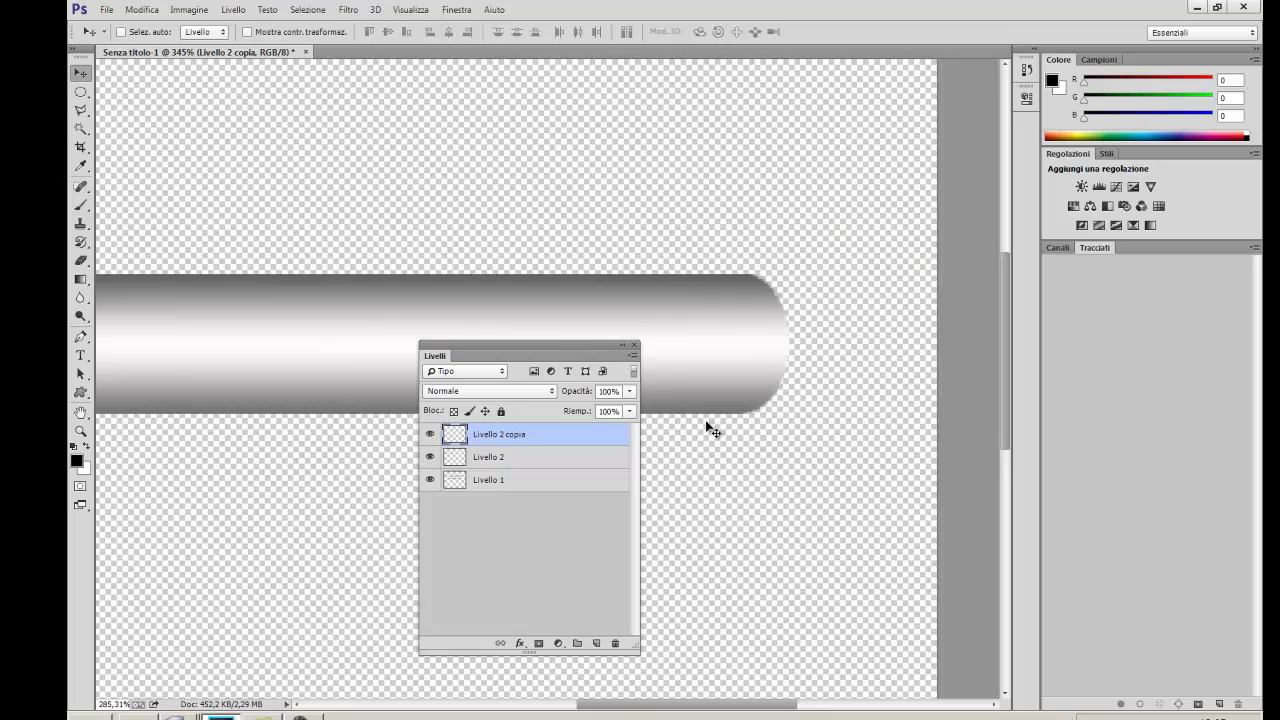
scroll(709, 429, "down", 3)
left_click(430, 434)
left_click(431, 479)
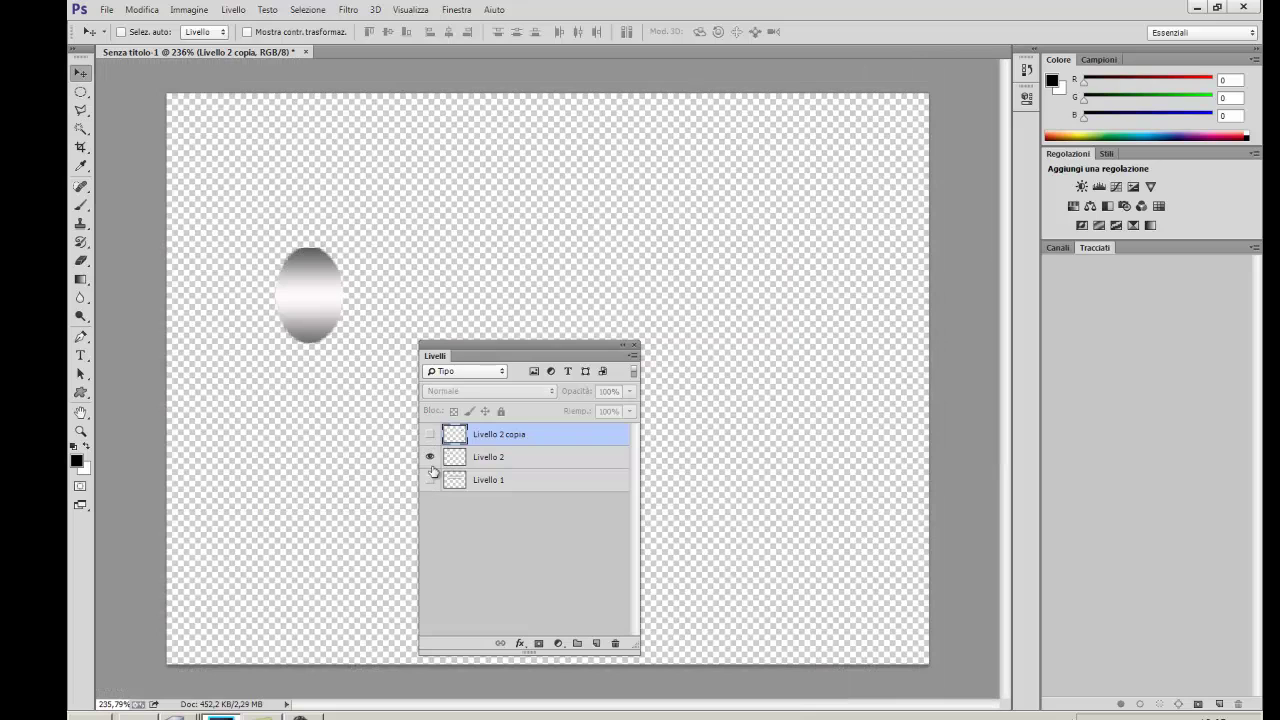
left_click(431, 457)
left_click(430, 434)
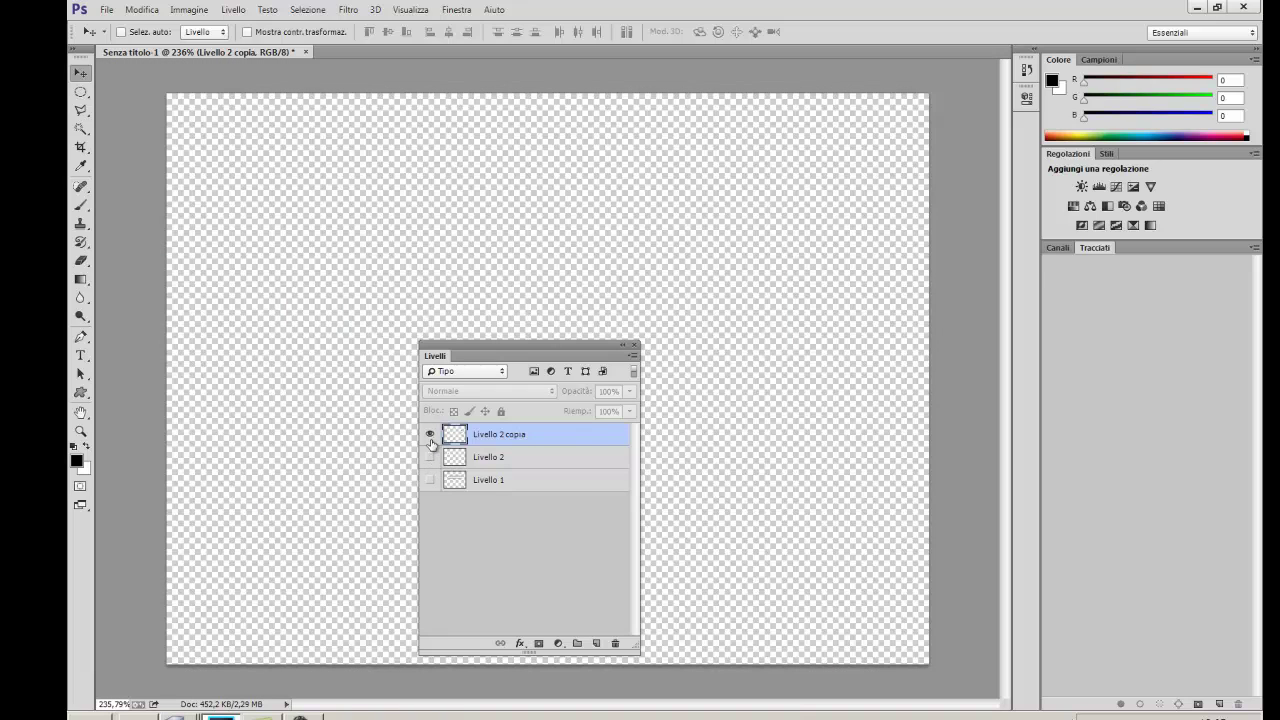
left_click(430, 479)
left_click(430, 434)
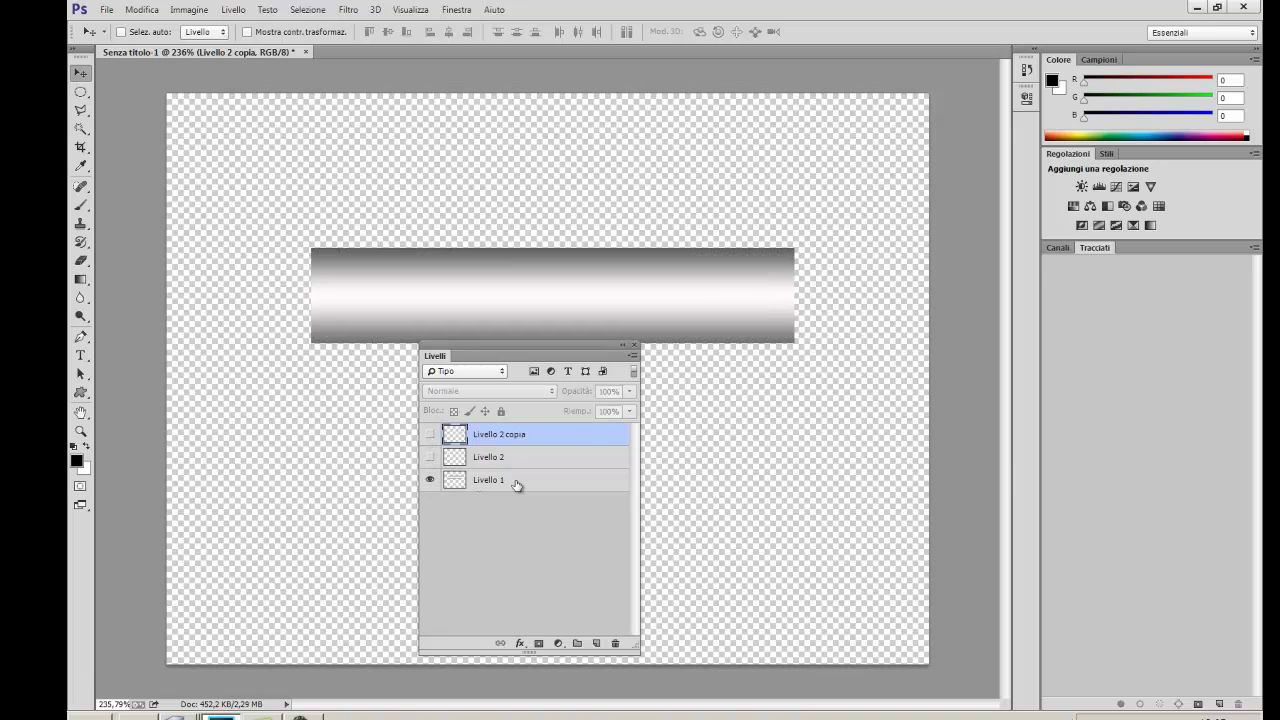
left_click(517, 484)
left_click(430, 457)
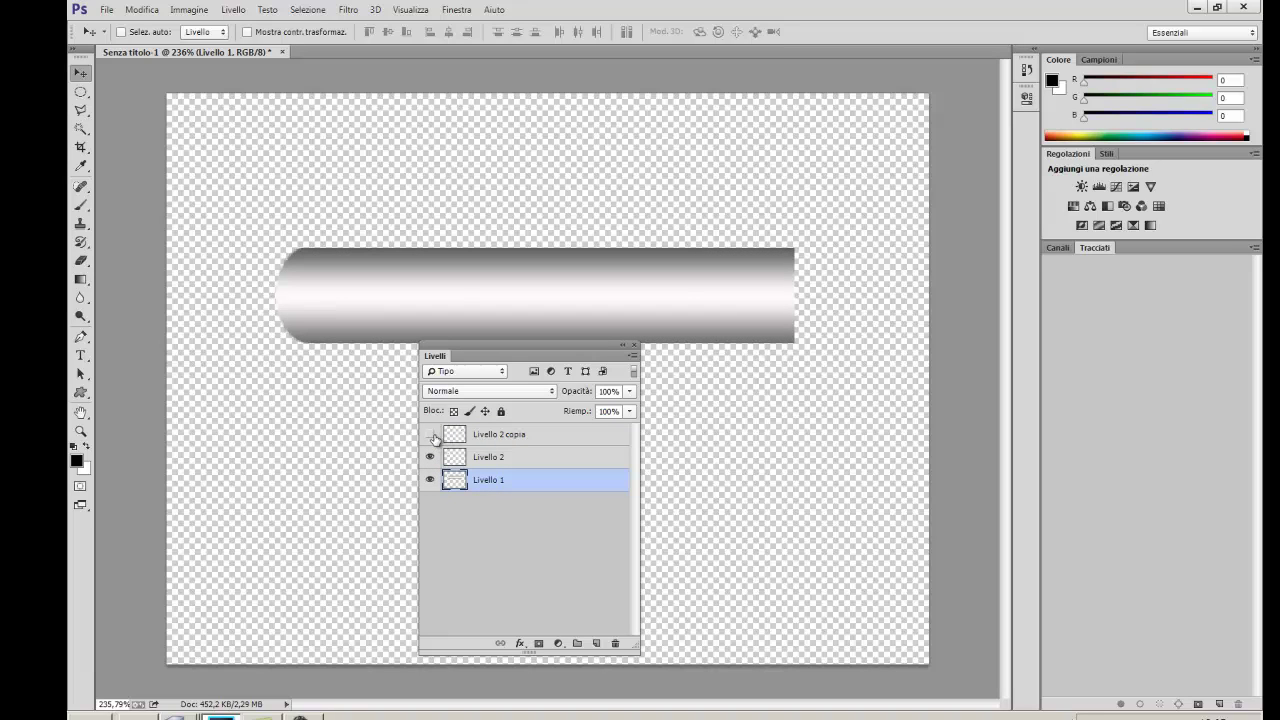
left_click(430, 434)
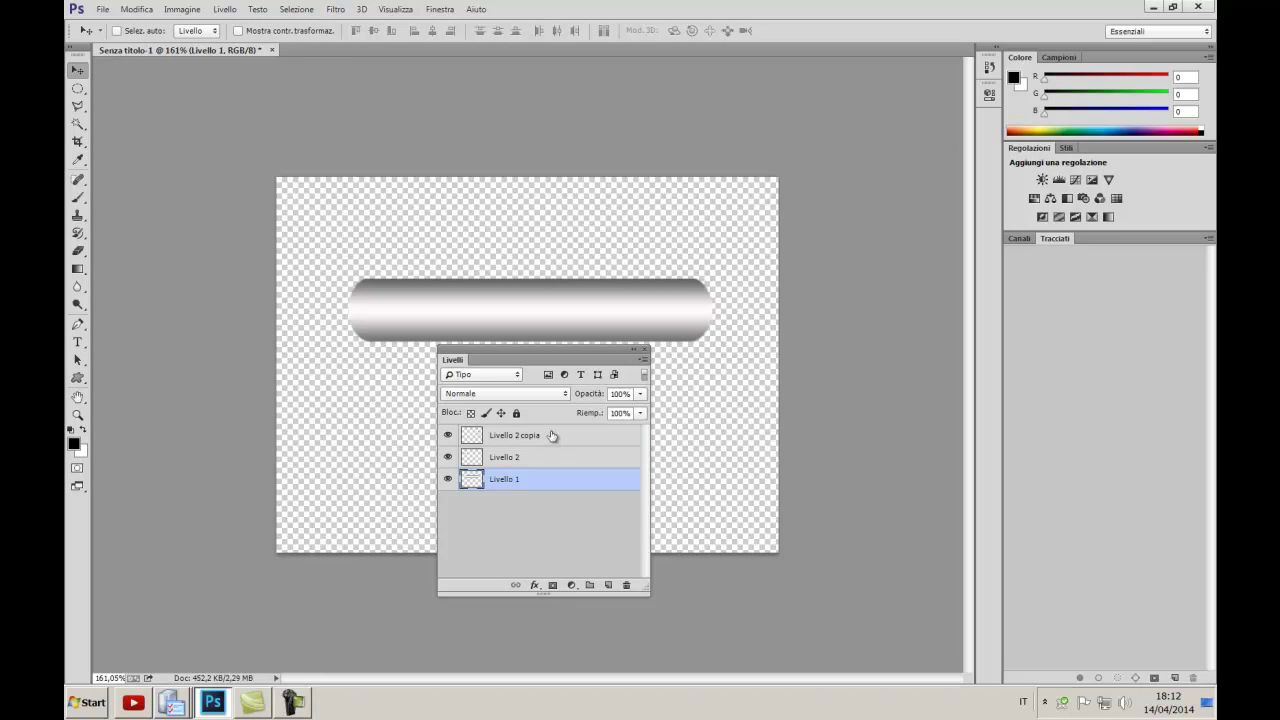
left_click(552, 435)
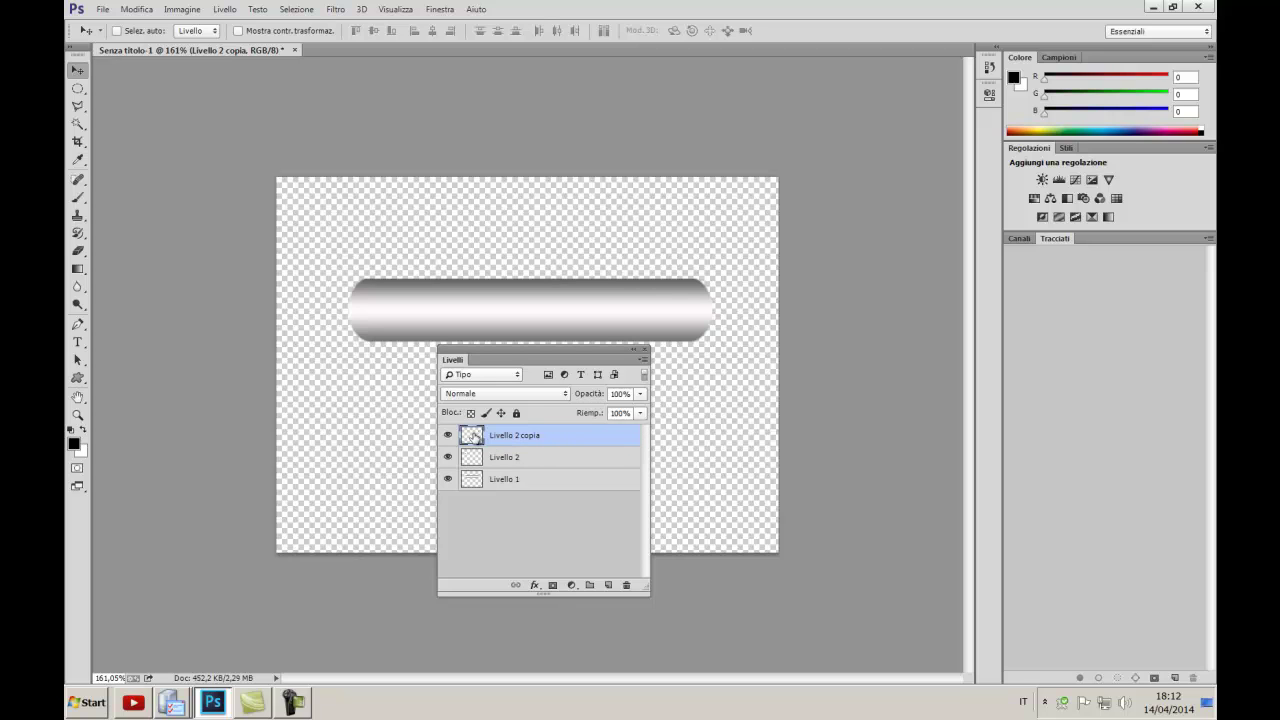
Add a Brightness/Contrast adjustment layer on the end cap with brightness 56
left_click(472, 437, "ctrl")
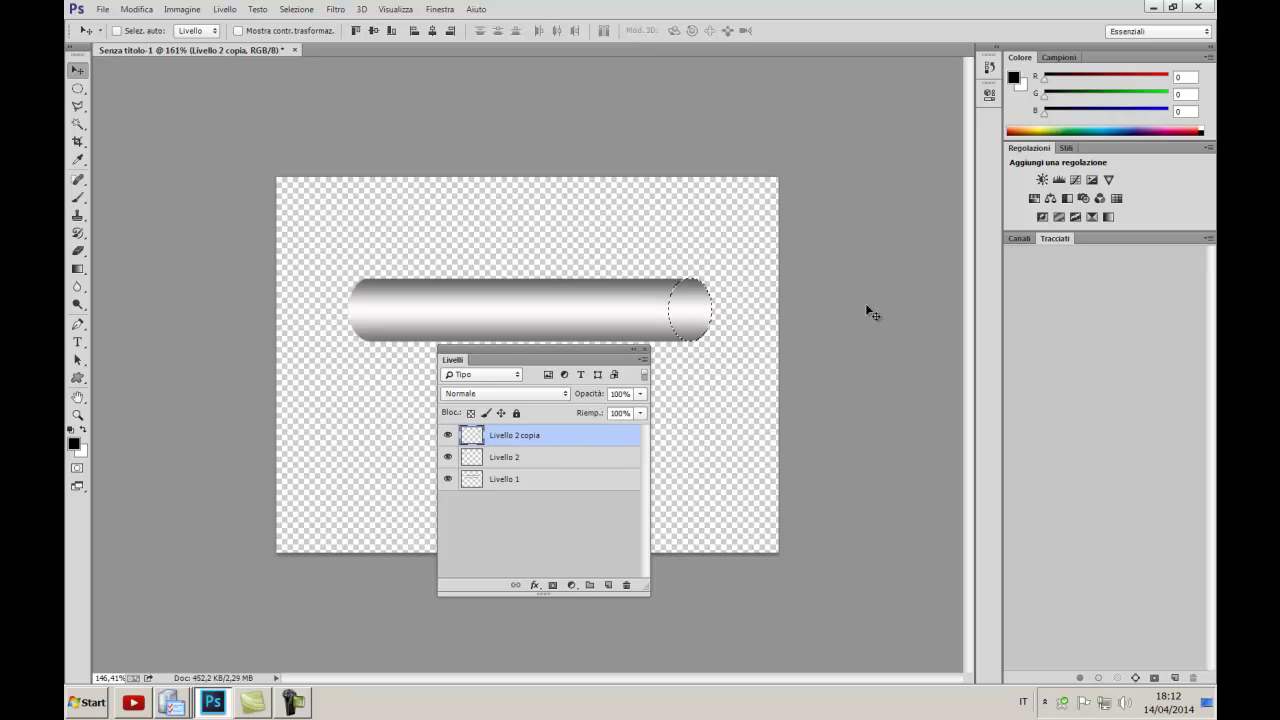
scroll(866, 312, "up", 2)
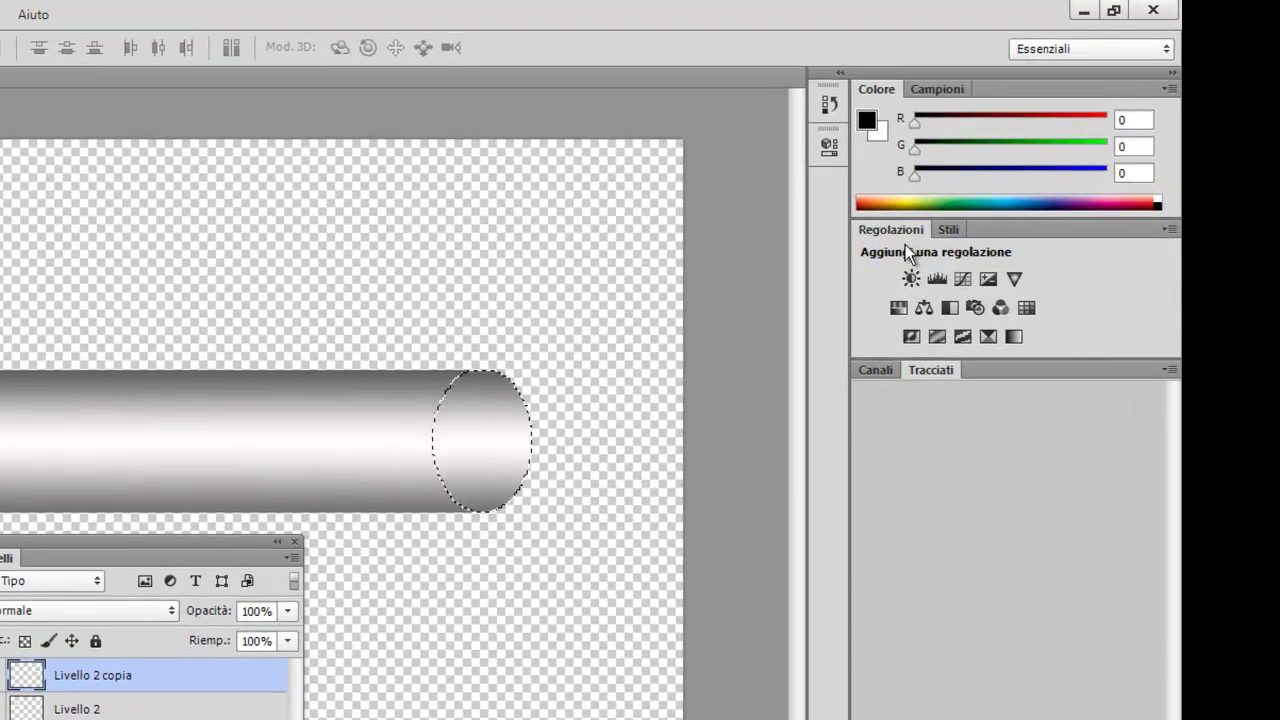
left_click_drag(905, 230, 494, 177)
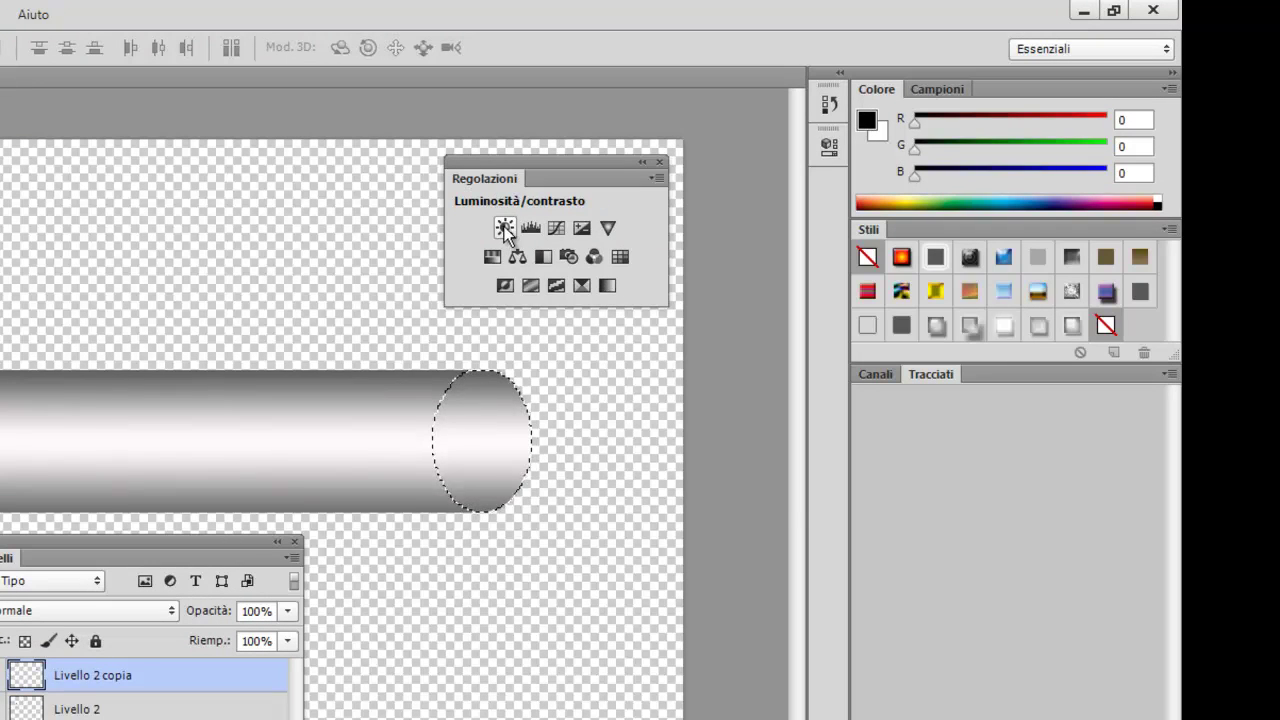
left_click(505, 229)
left_click_drag(645, 132, 712, 420)
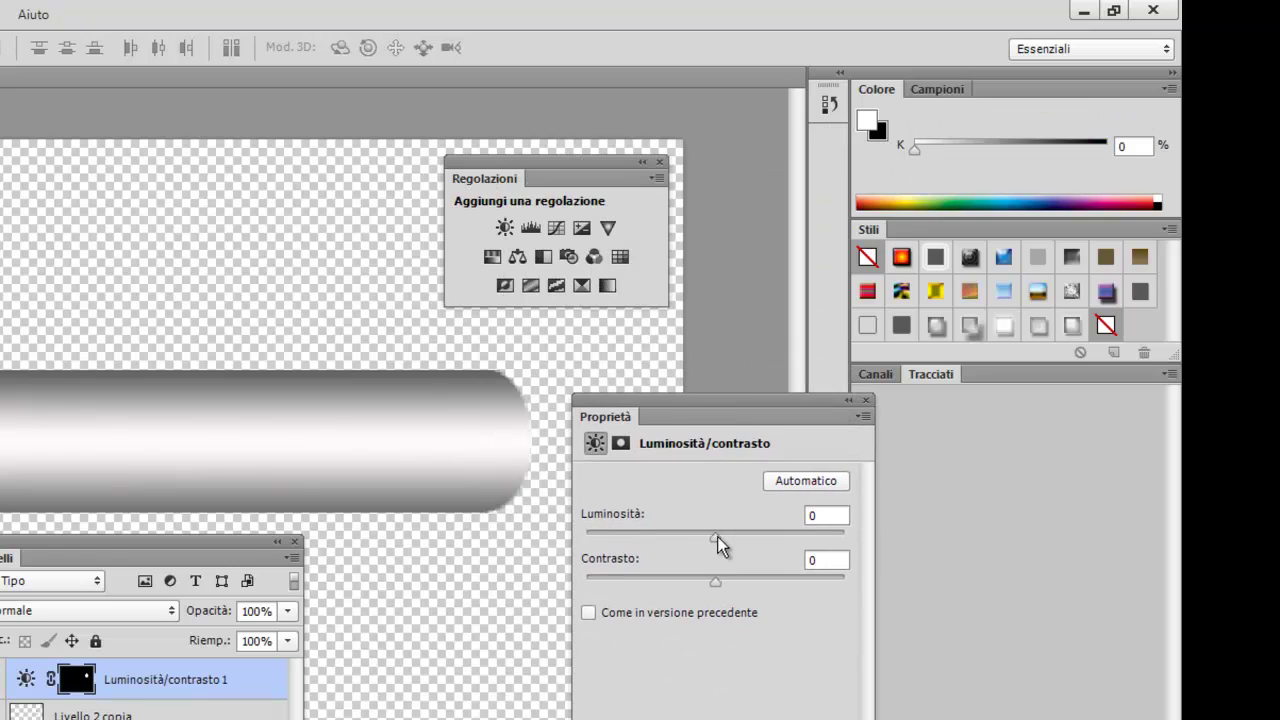
left_click_drag(717, 538, 762, 544)
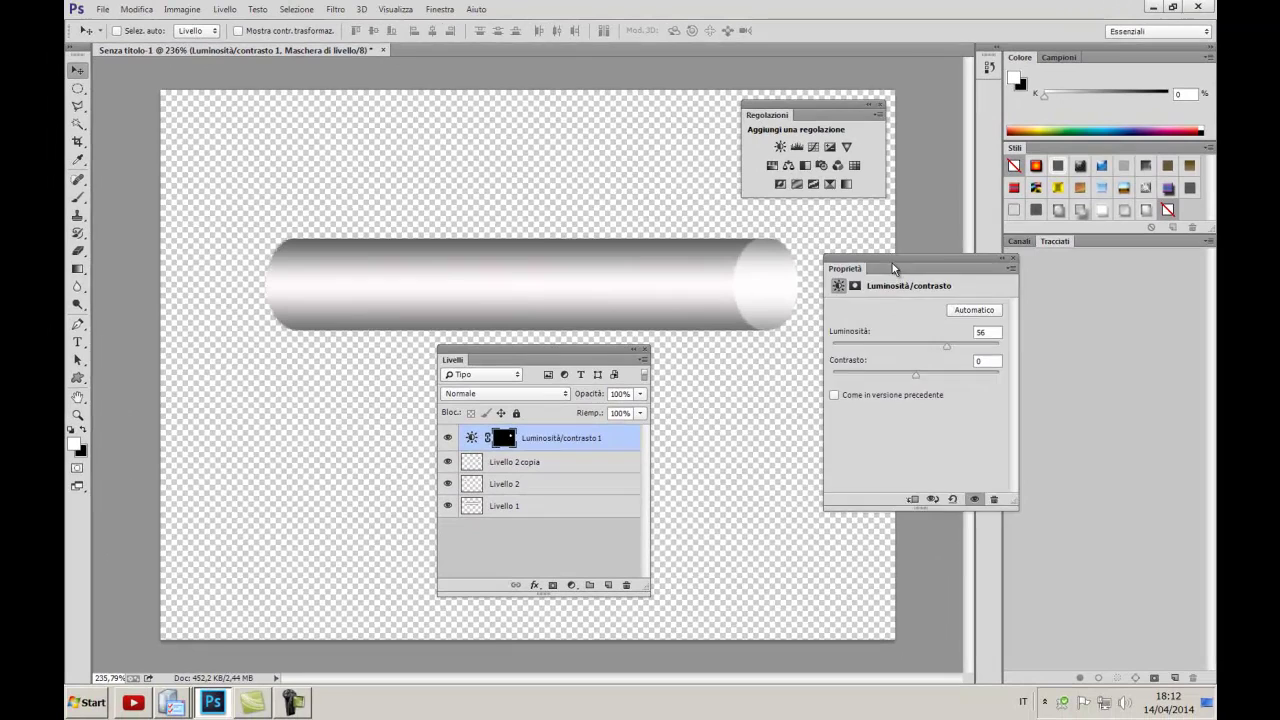
Load the adjustment layer's mask as a selection
left_click_drag(893, 268, 1056, 293)
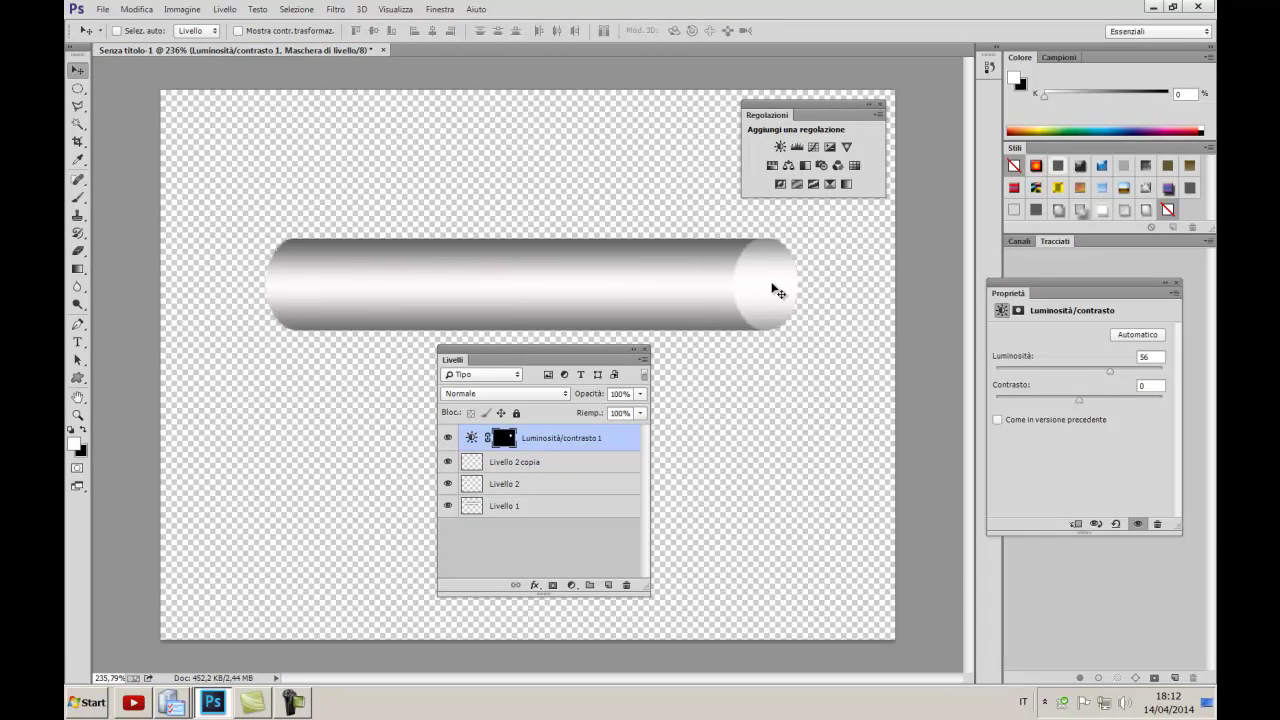
left_click_drag(797, 108, 819, 100)
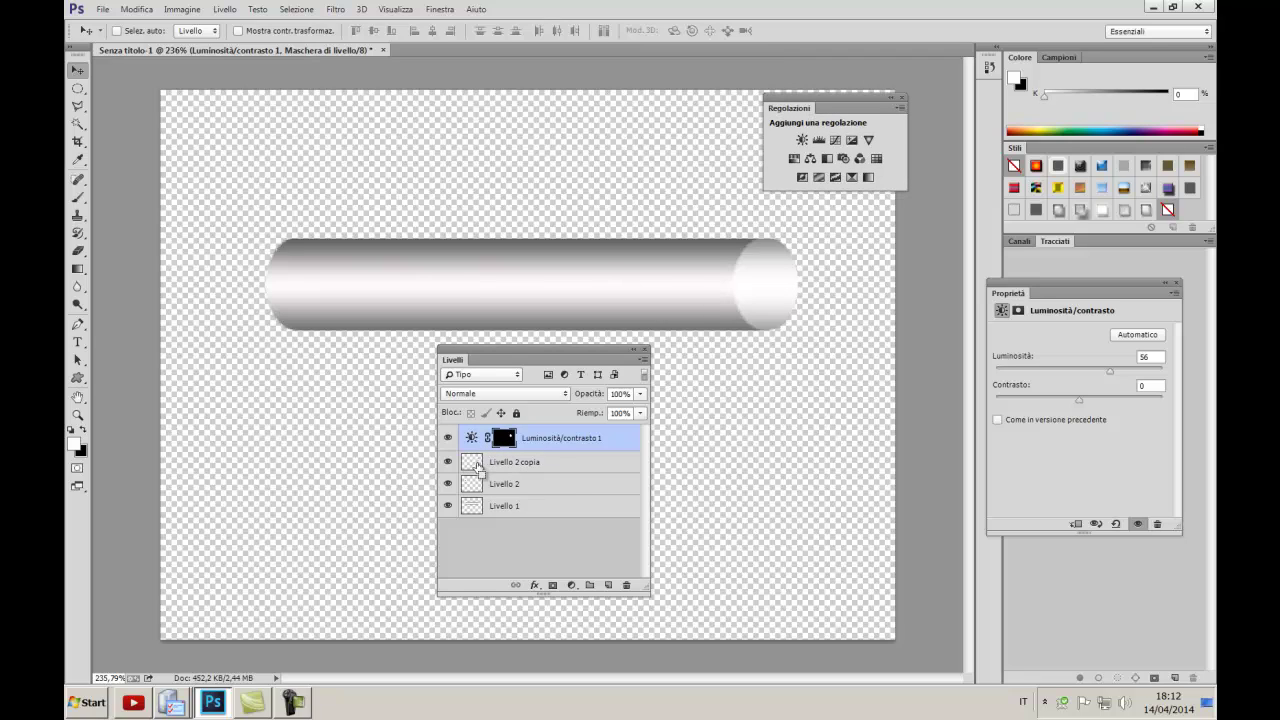
left_click(477, 468, "ctrl")
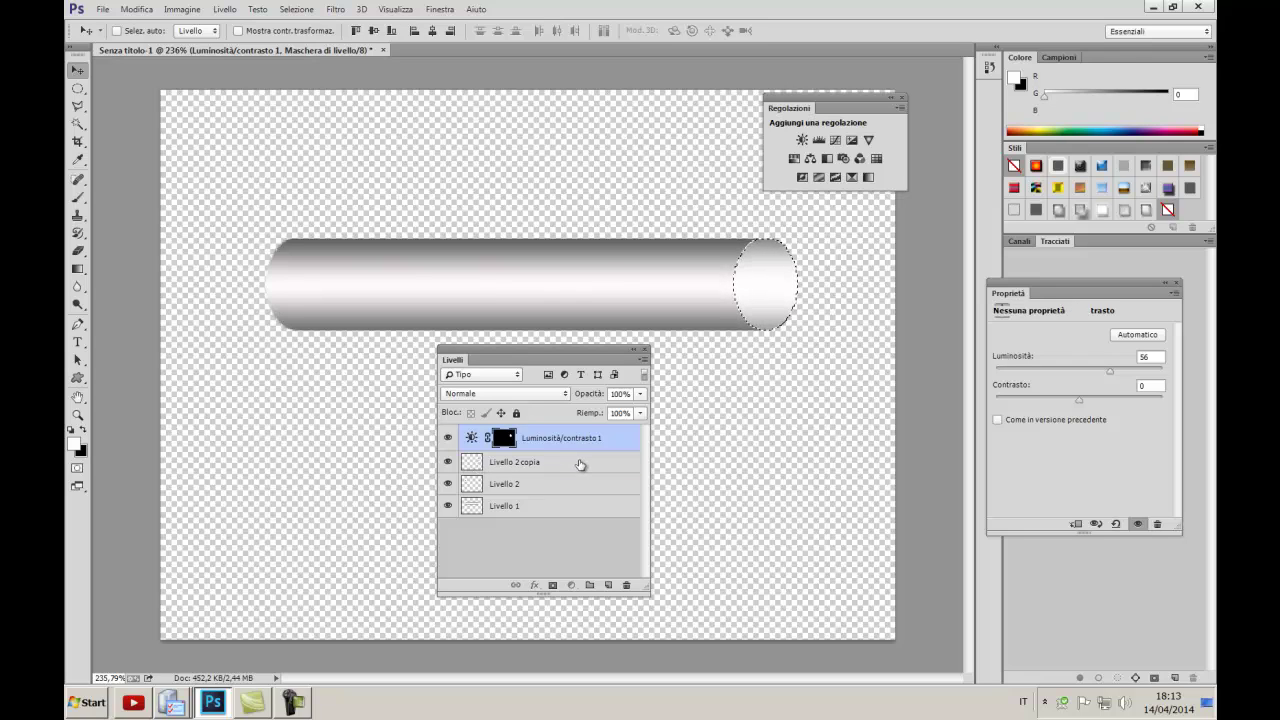
Merge Luminosità/contrasto 1 with Livello 2 copia using Unisci livelli
left_click(580, 464)
left_click(607, 438)
left_click(600, 462, "ctrl")
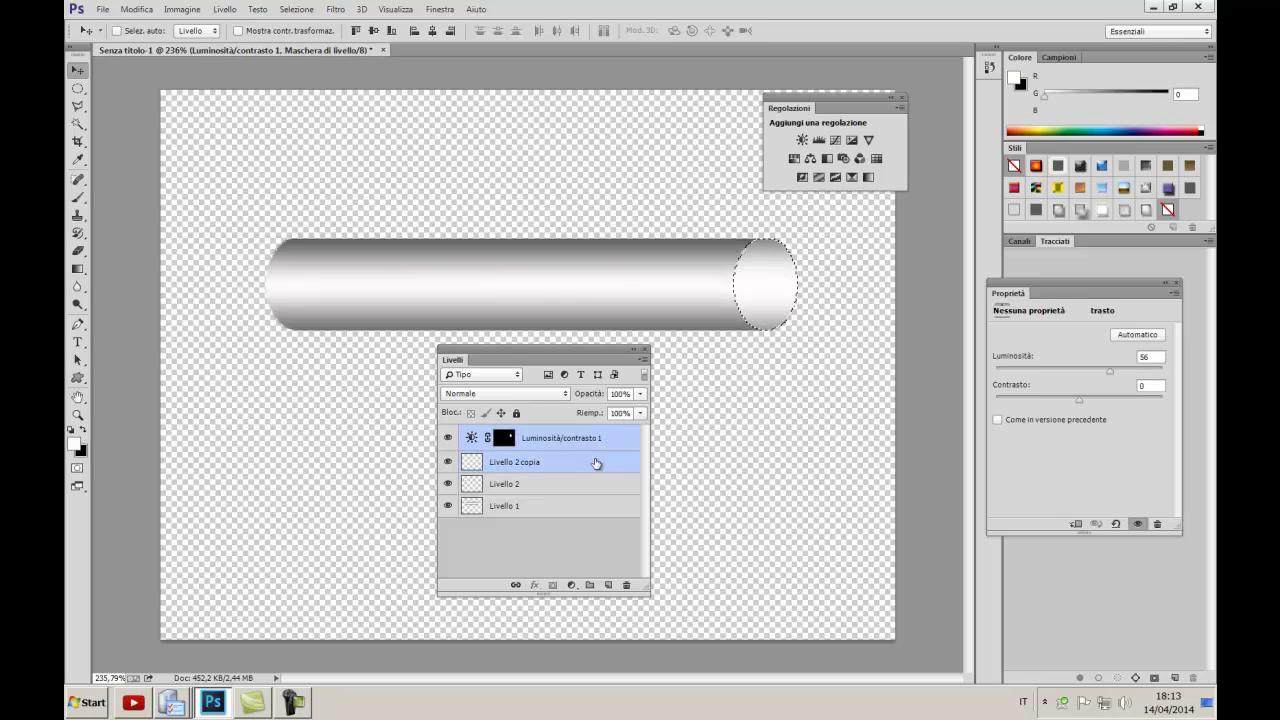
left_click(616, 440)
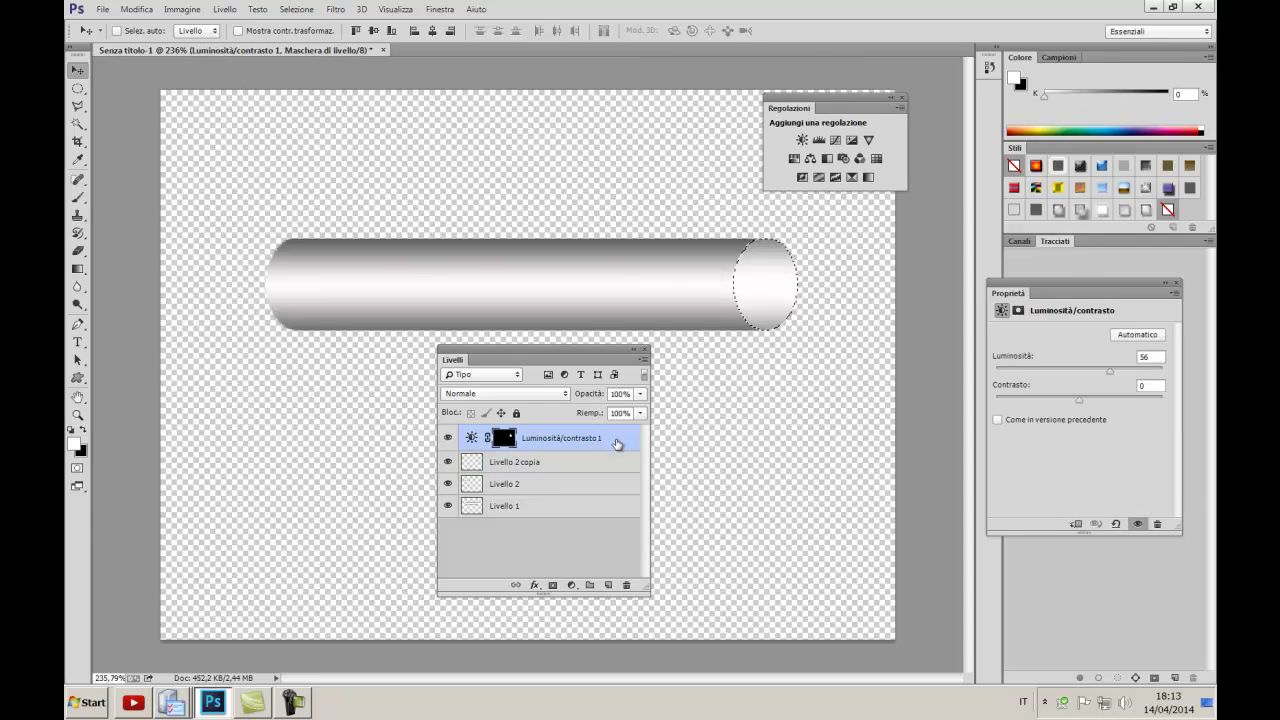
left_click(603, 463, "ctrl")
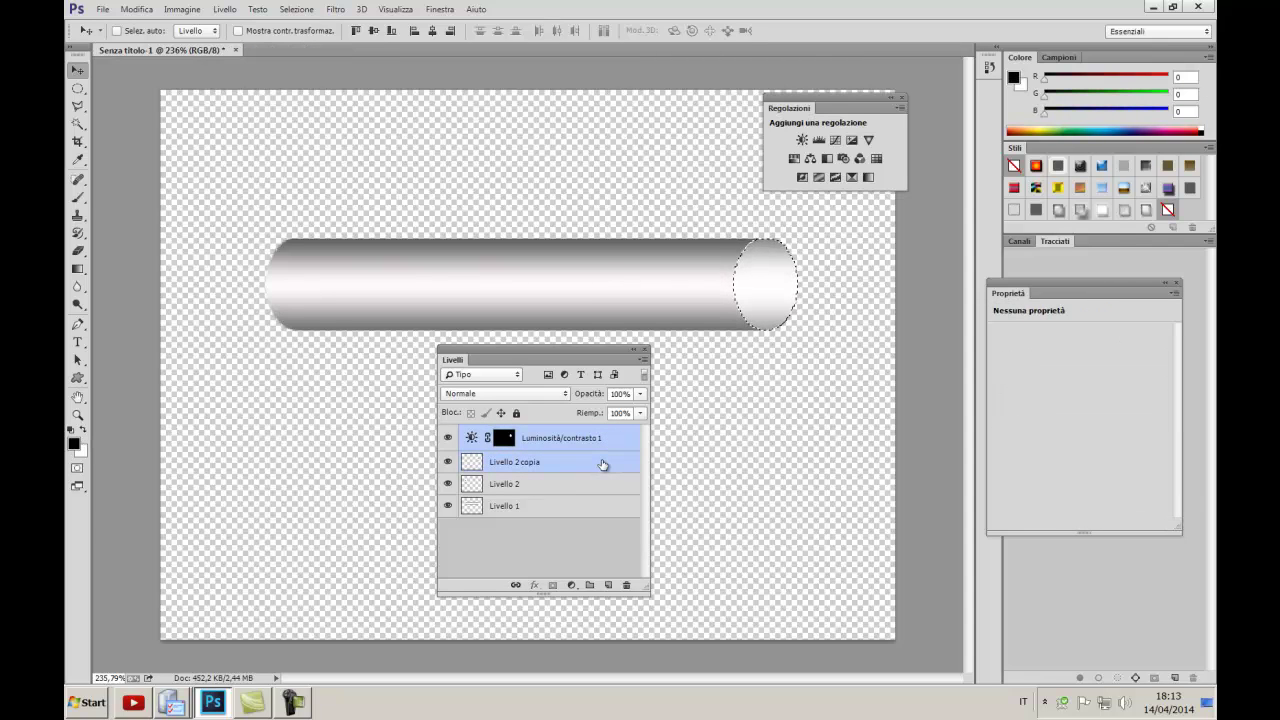
right_click(603, 465)
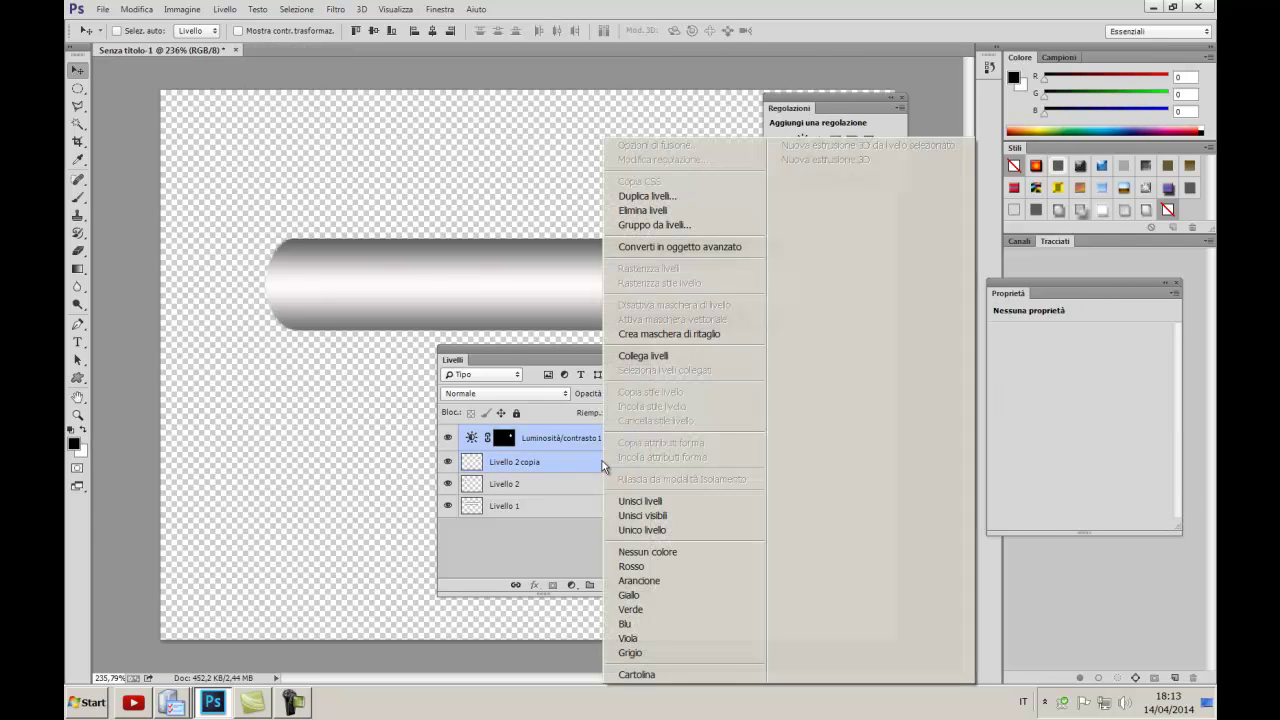
left_click(631, 503)
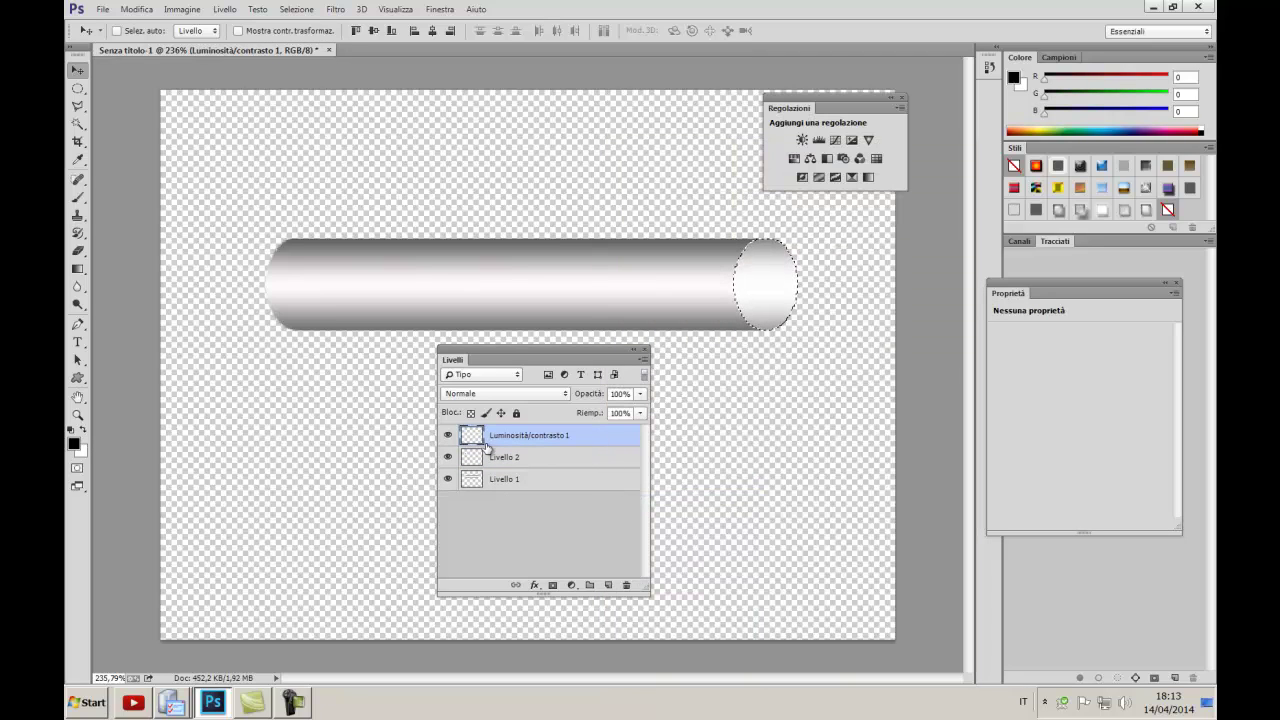
scroll(805, 300, "up", 2)
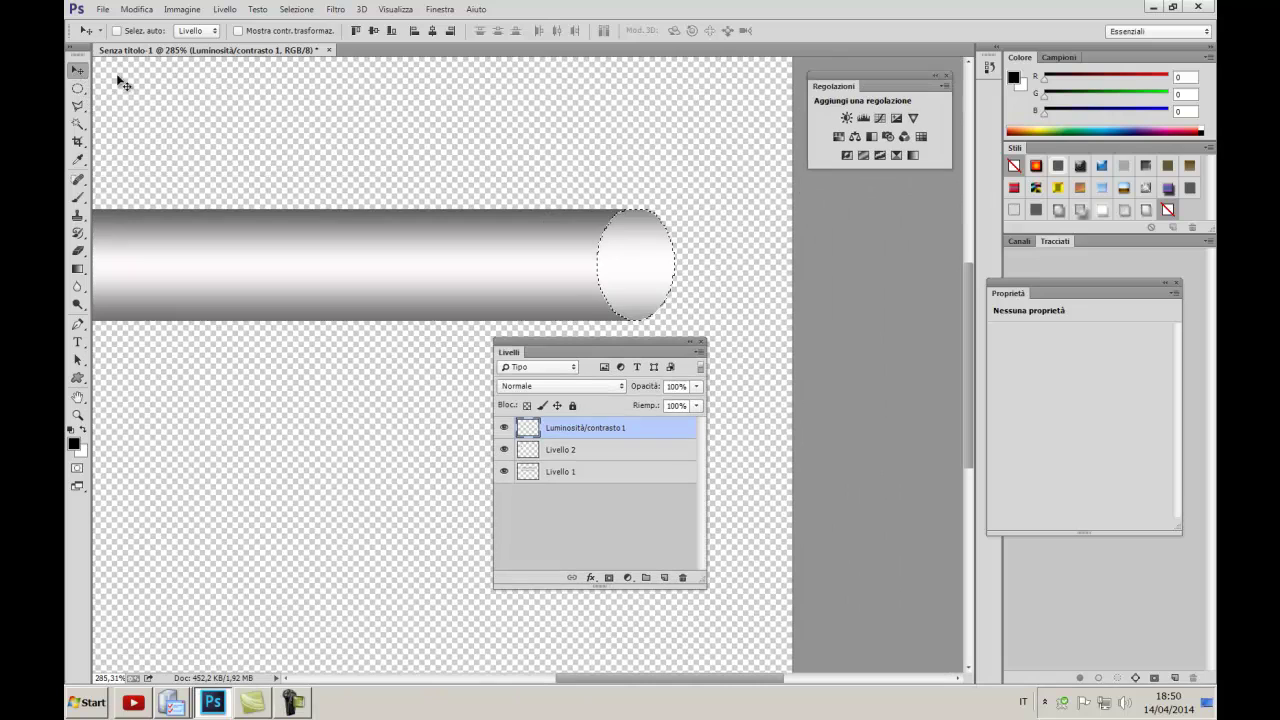
Contract the end-cap selection by 2 pixels with Selezione > Modifica > Contrai
left_click(287, 10)
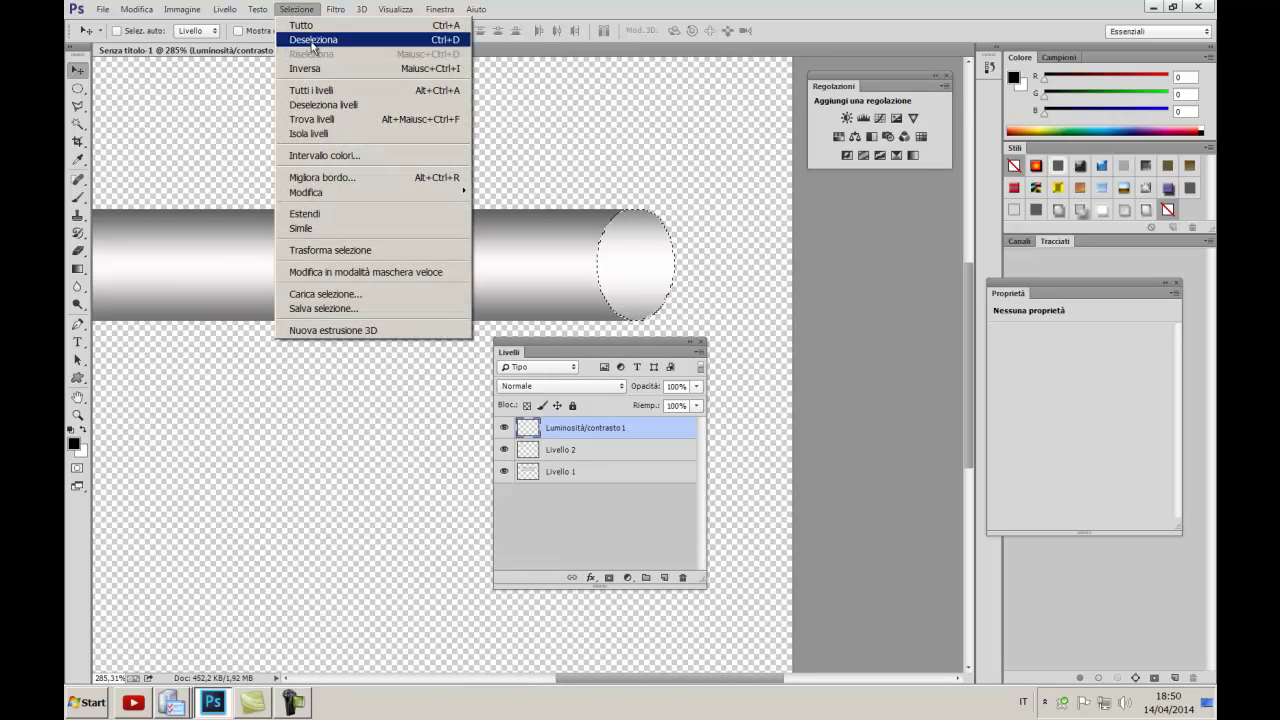
mouse_move(306, 192)
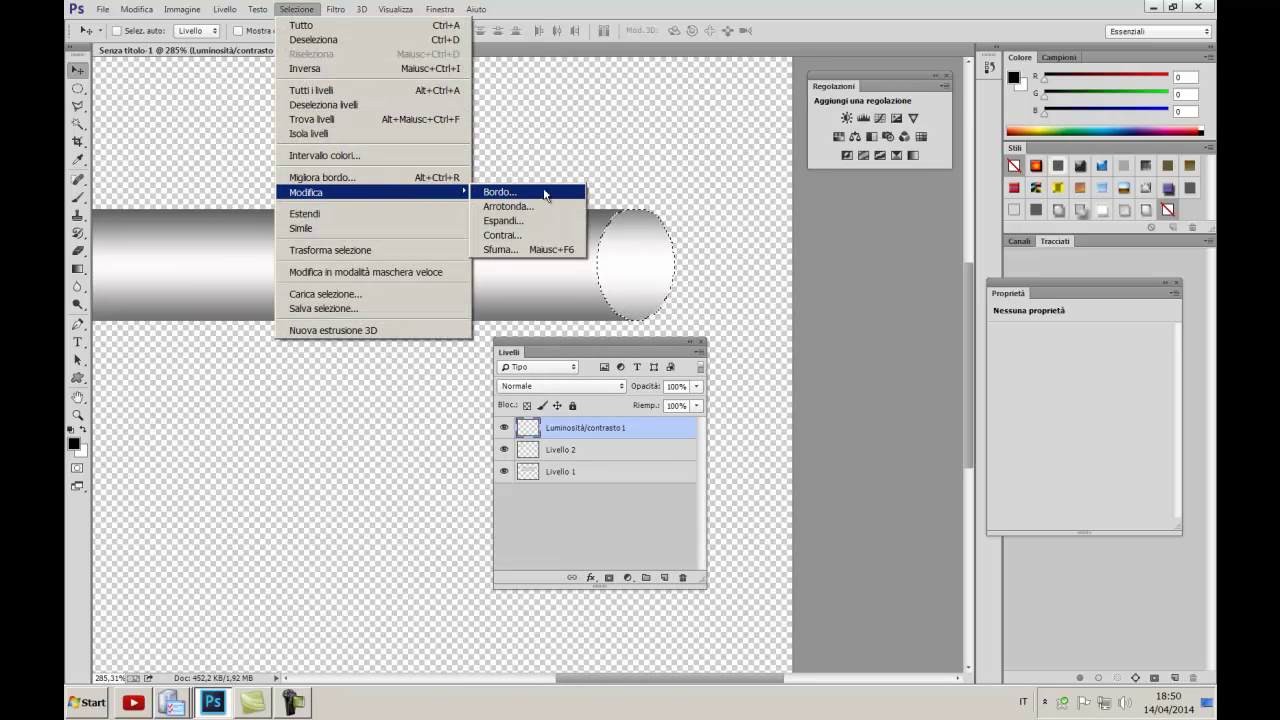
left_click(527, 240)
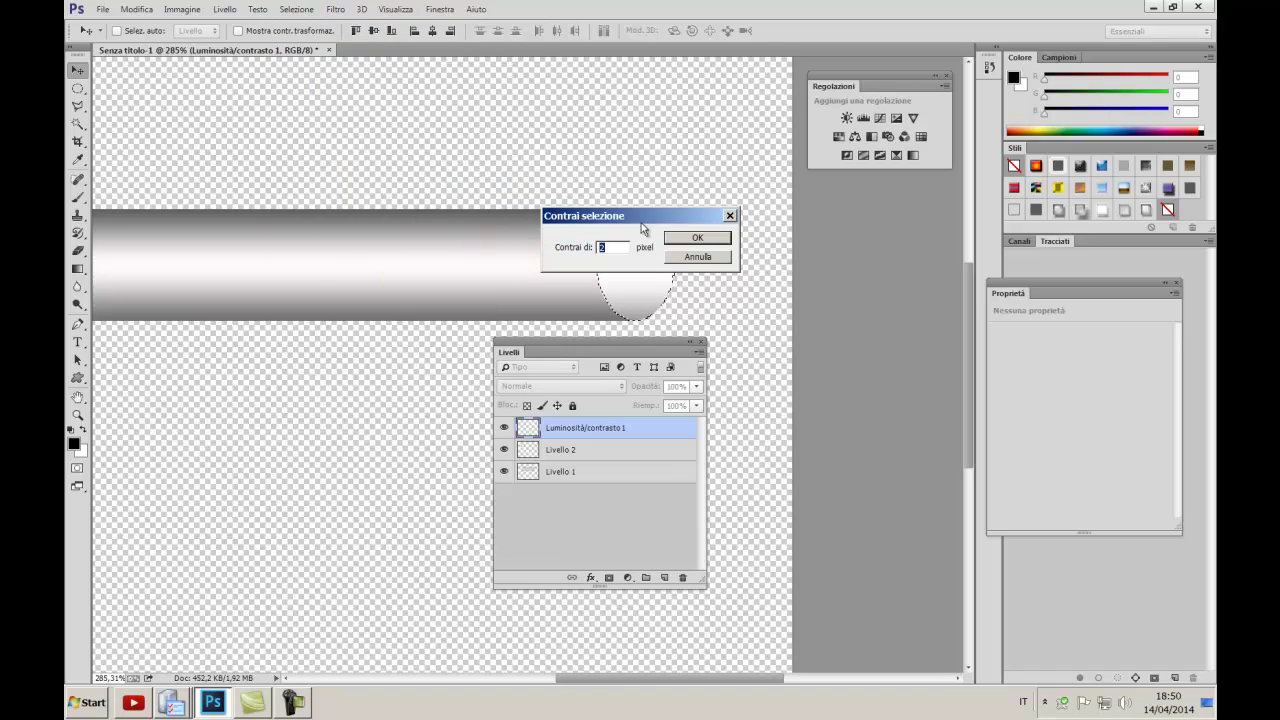
left_click_drag(641, 220, 812, 259)
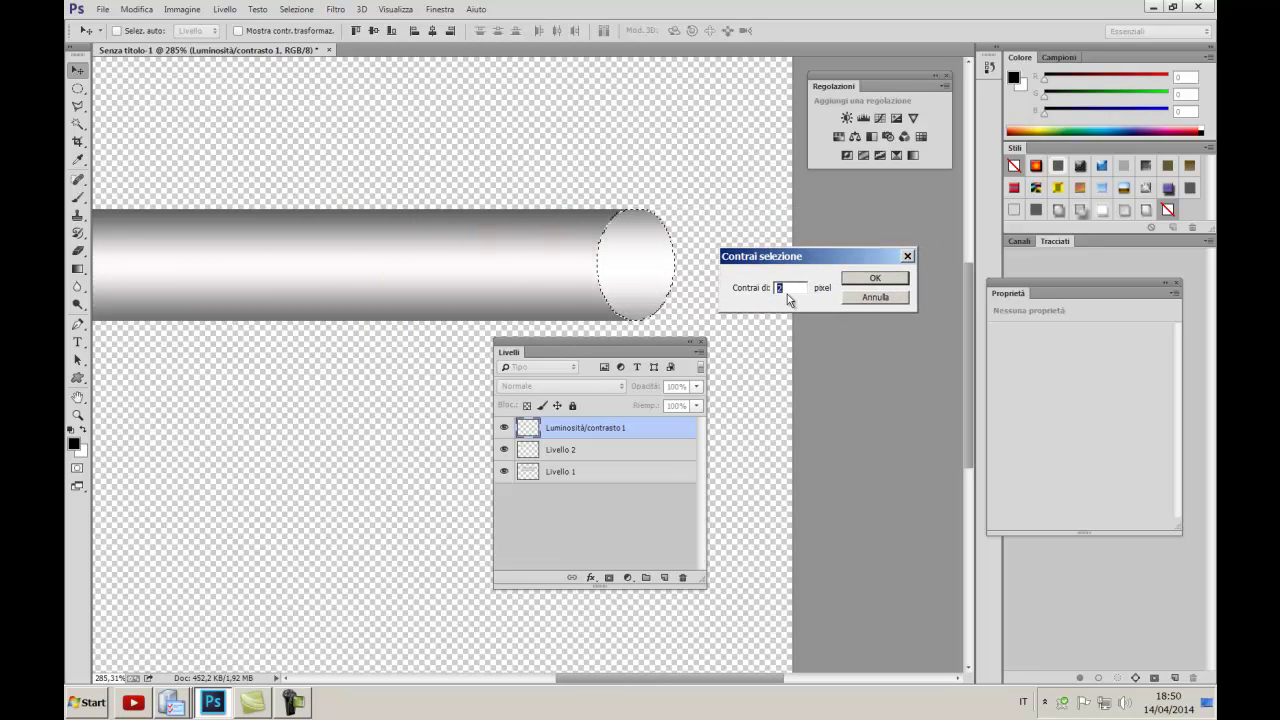
left_click(875, 279)
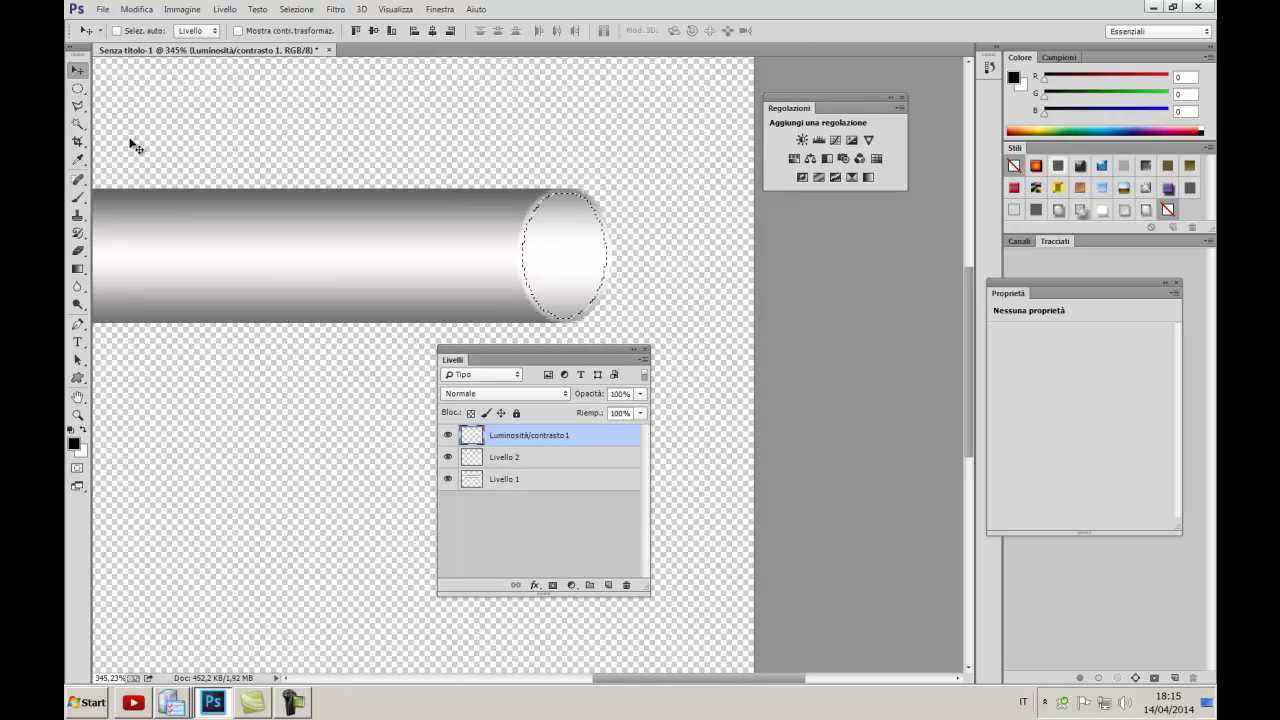
Switch to the Gradient tool with the black-to-white preset
scroll(171, 223, "down", 1)
scroll(183, 238, "up", 1)
scroll(183, 236, "up", 1)
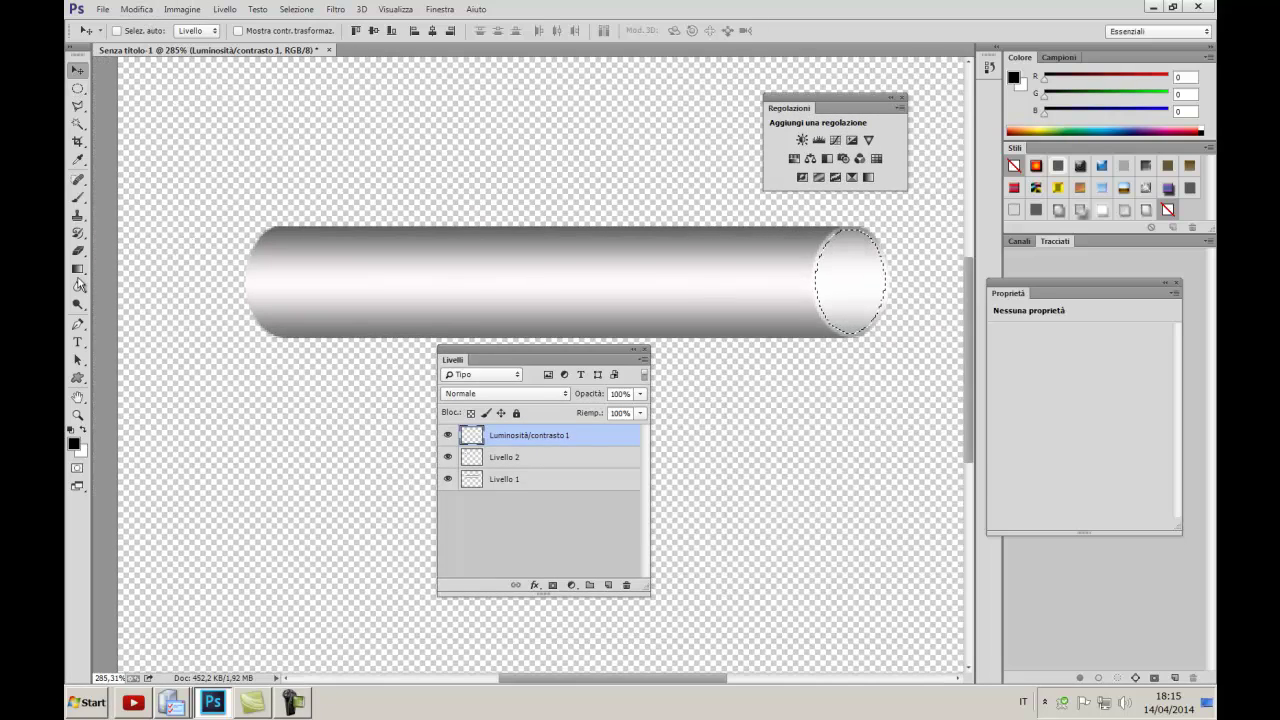
left_click(79, 271)
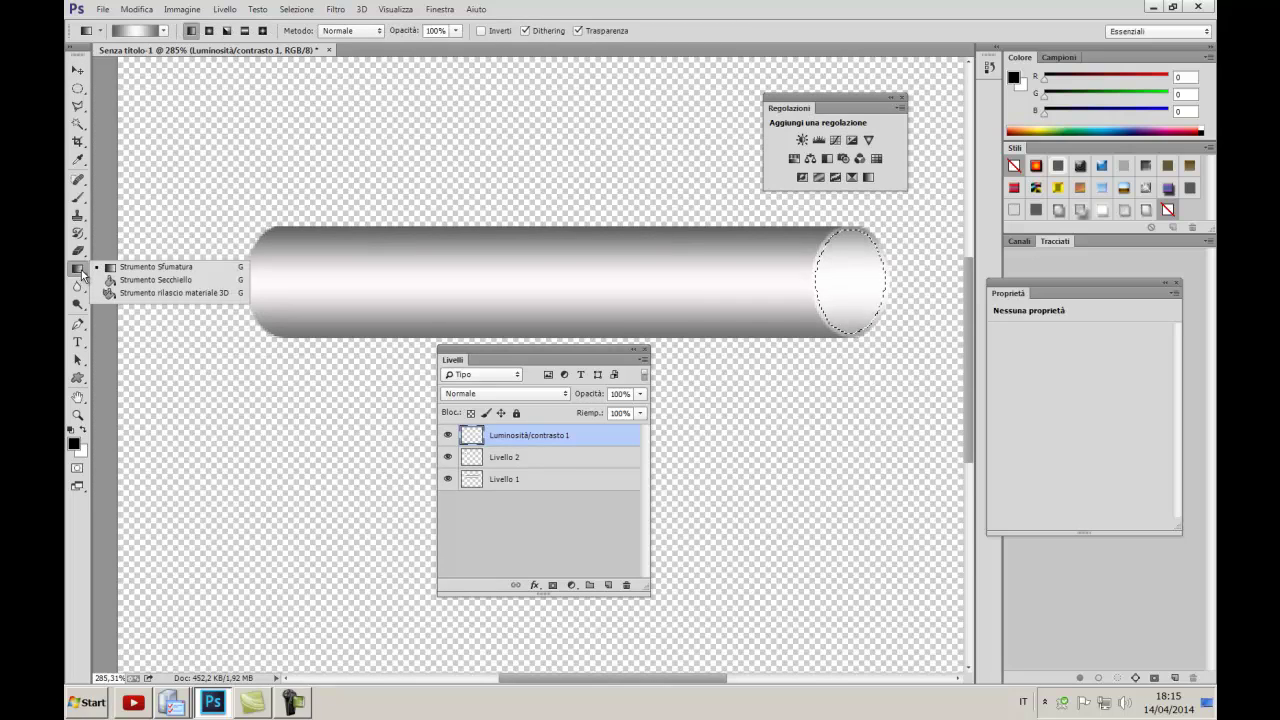
left_click(130, 267)
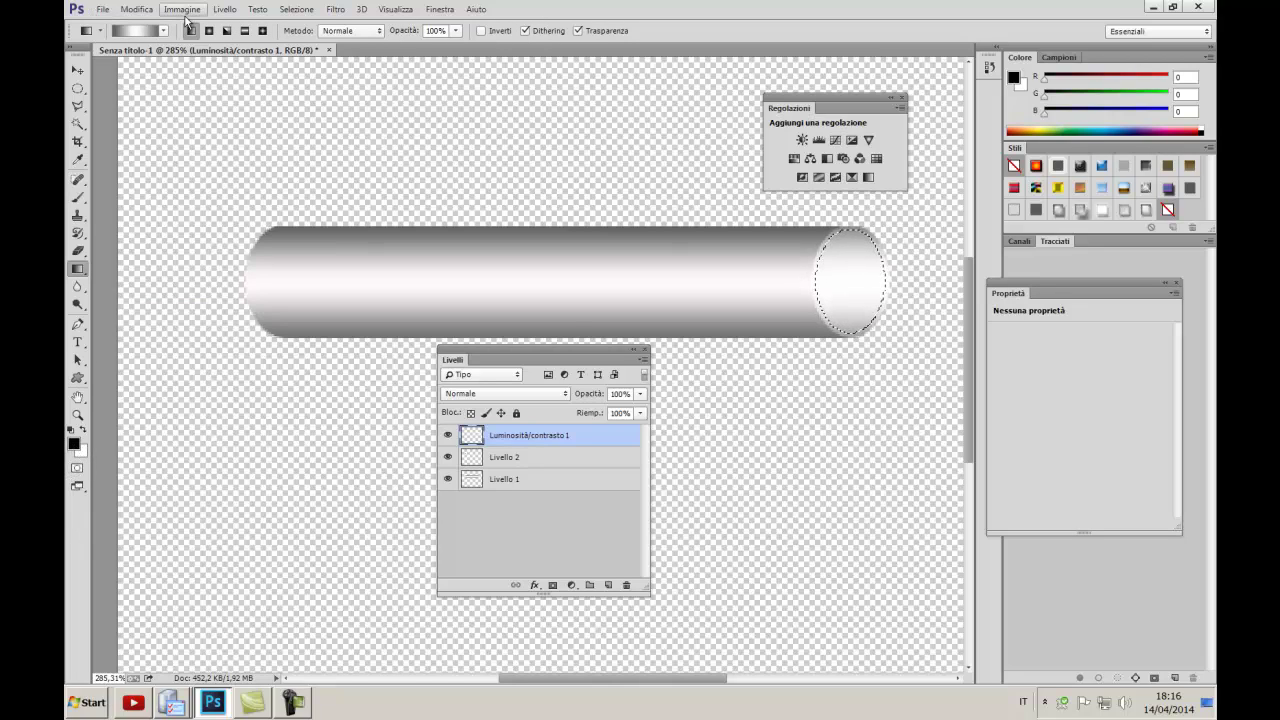
left_click(164, 31)
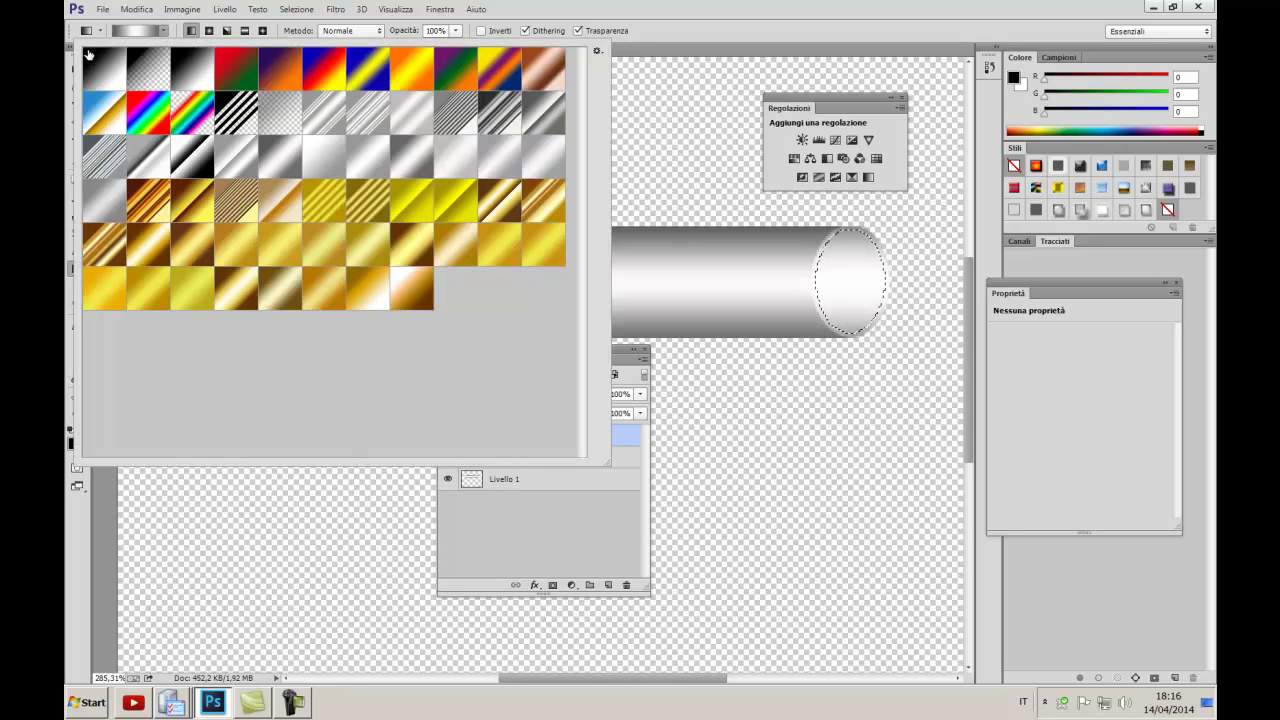
left_click(100, 74)
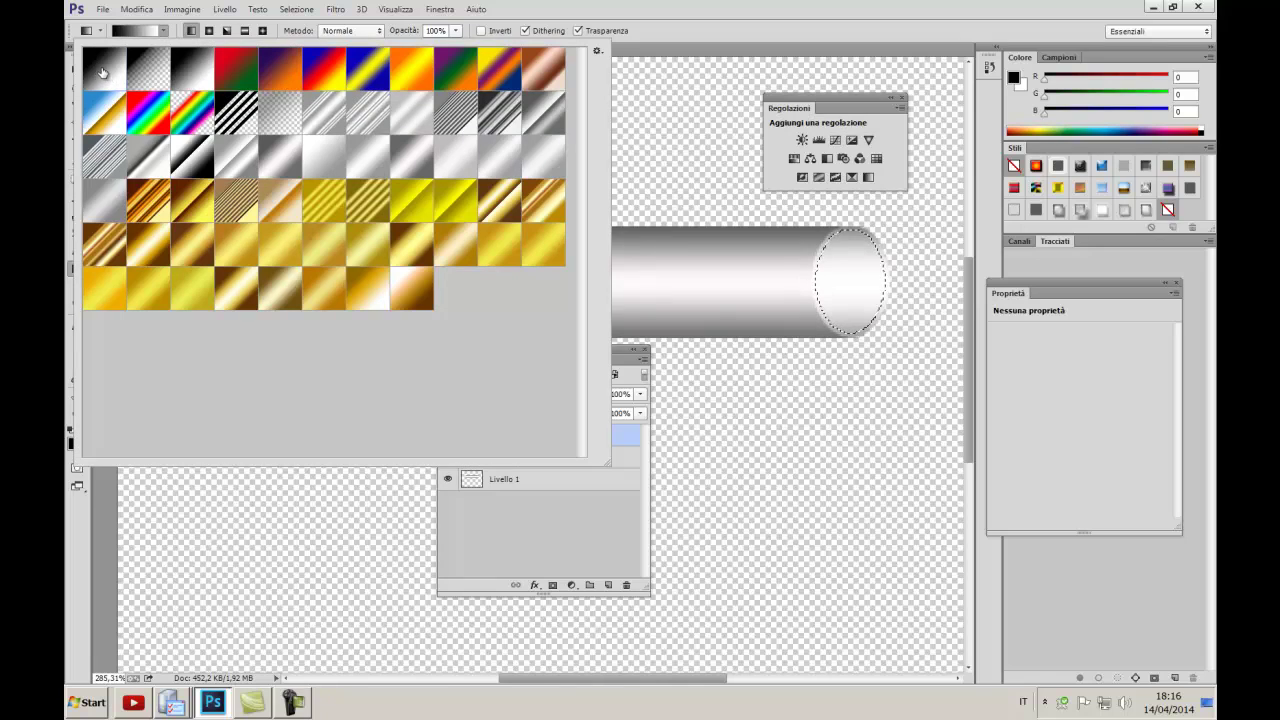
left_click(645, 33)
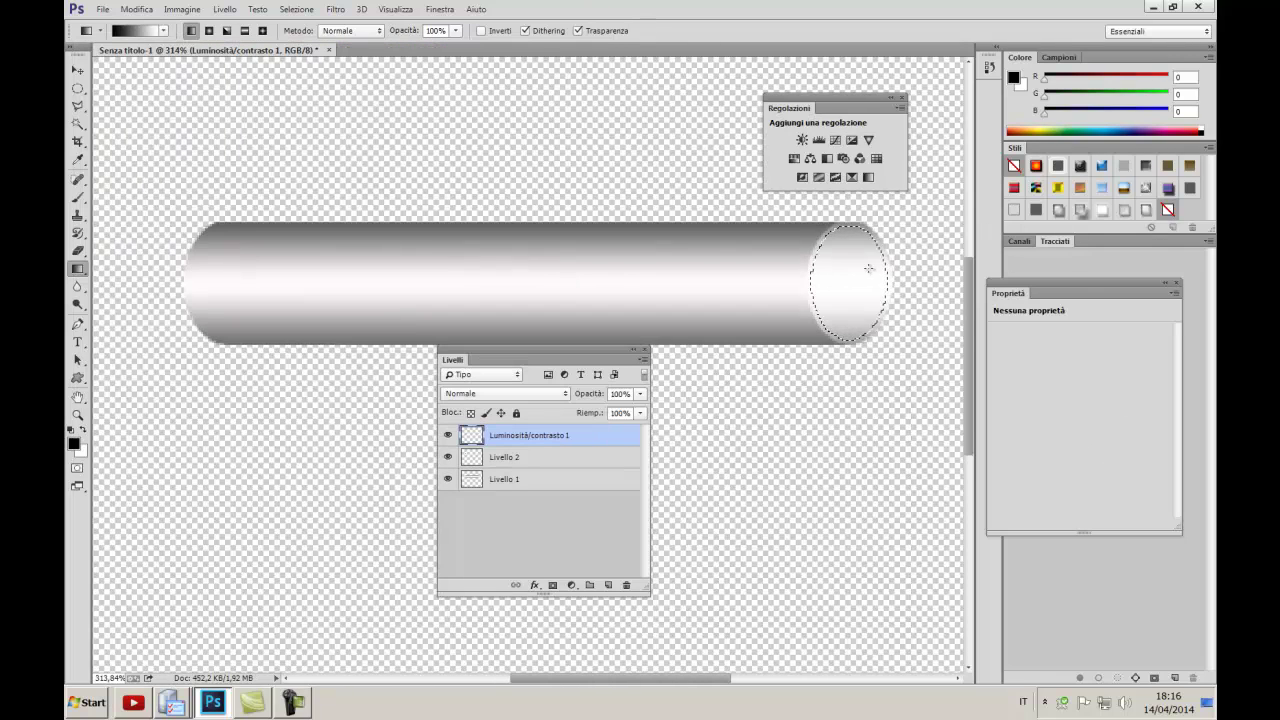
Drag a diagonal black-to-white gradient across the contracted end-cap selection
scroll(846, 269, "up", 3)
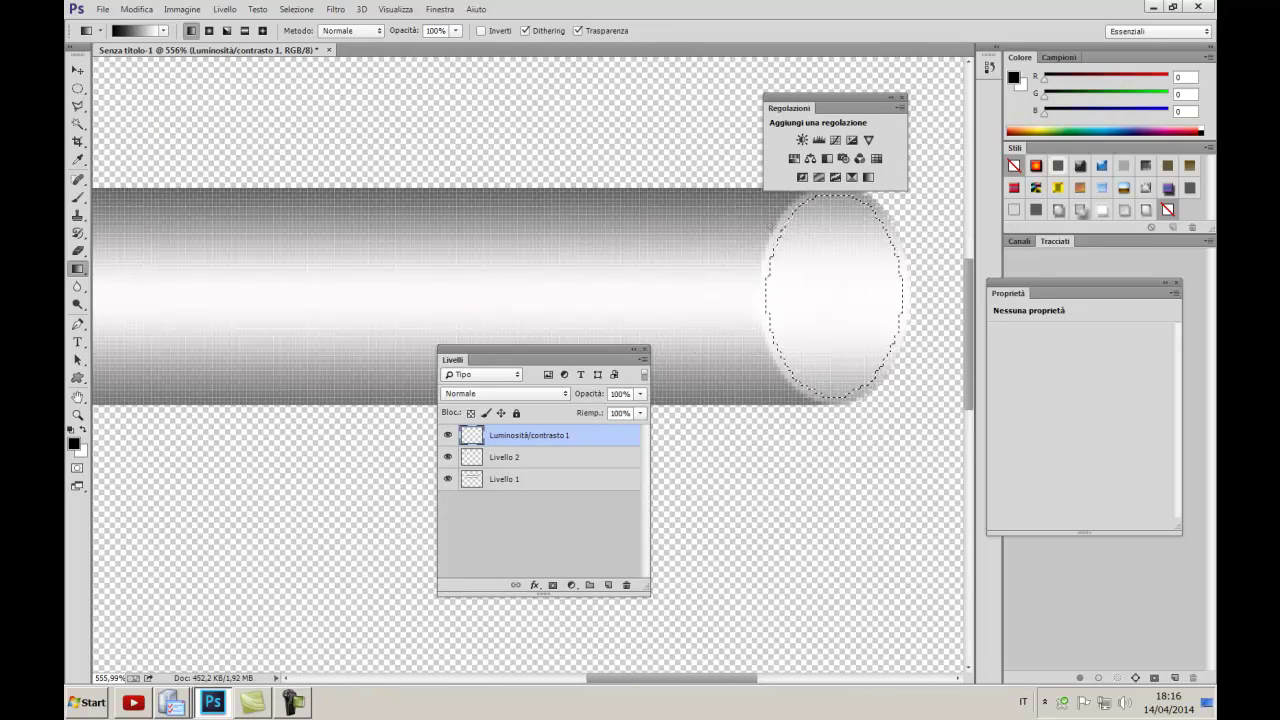
left_click_drag(779, 228, 811, 264)
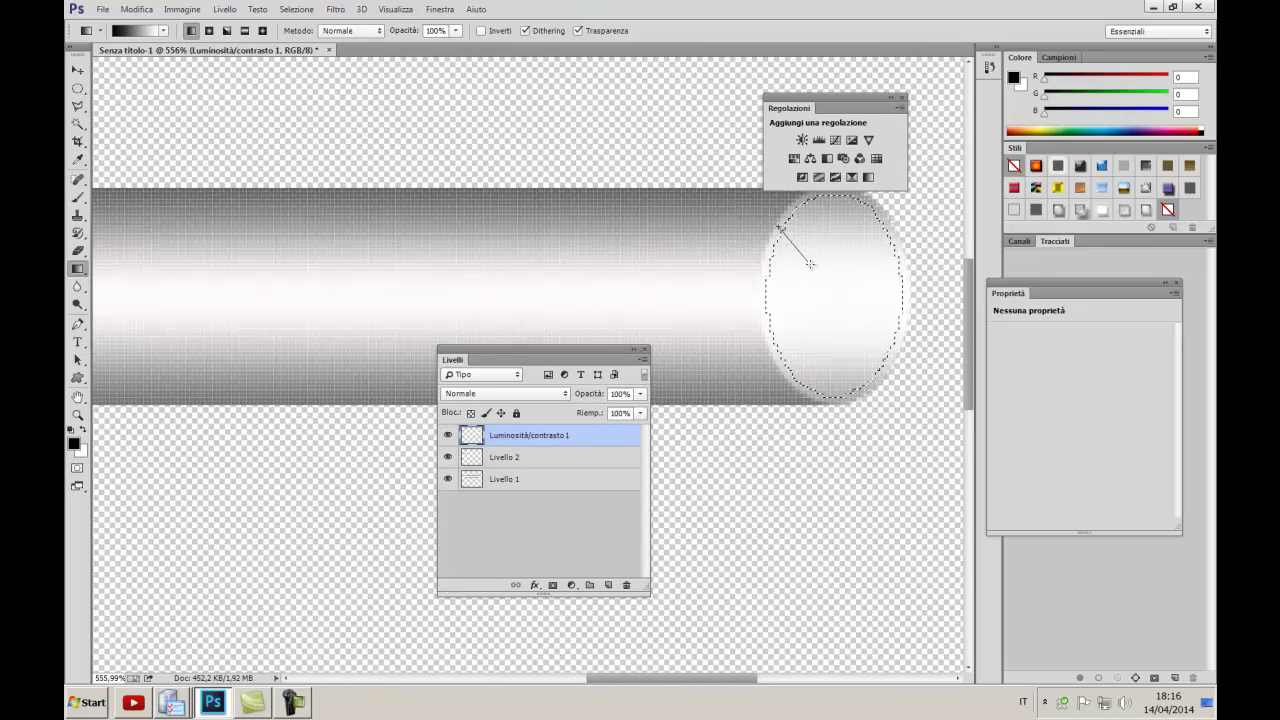
left_click_drag(862, 306, 895, 348)
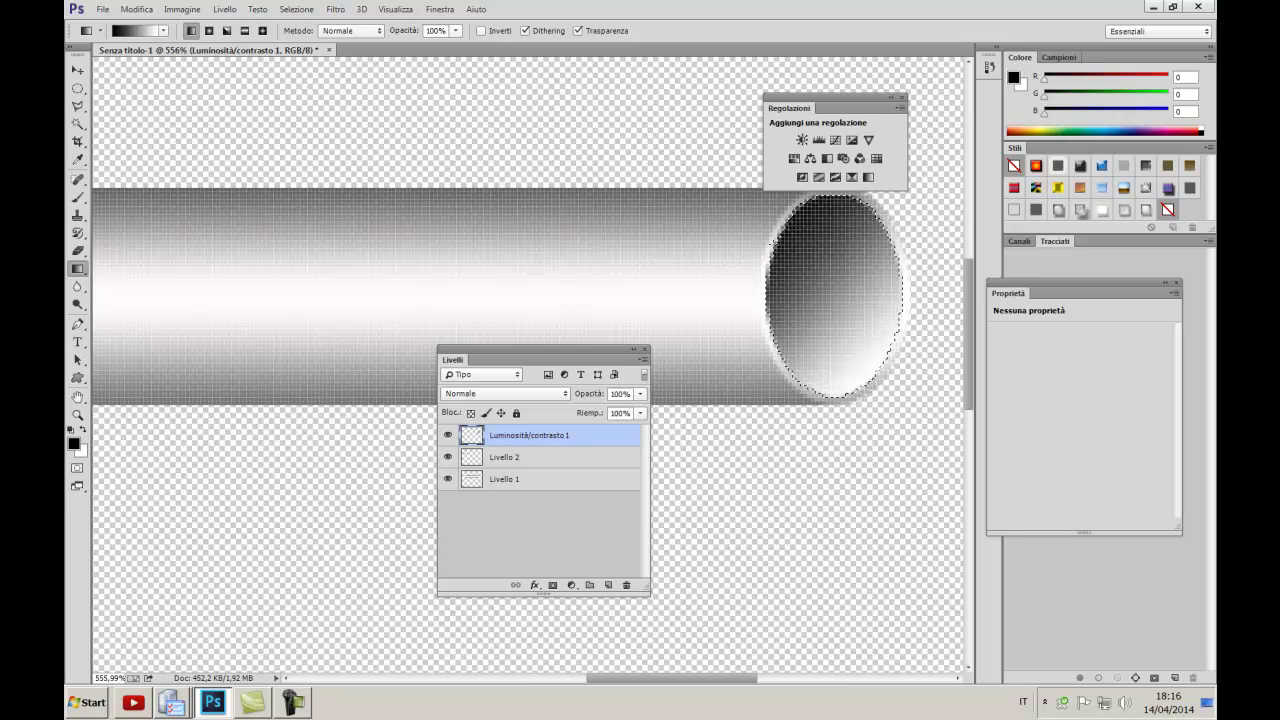
scroll(767, 244, "down", 3)
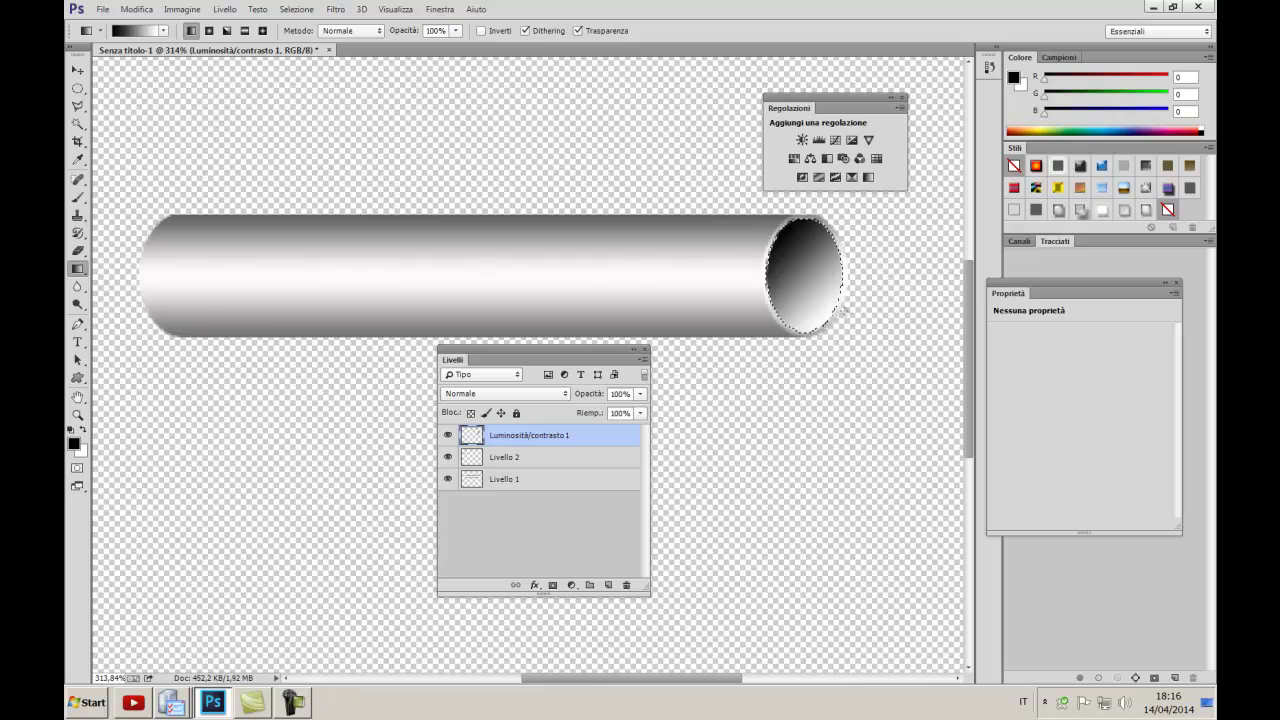
key("ctrl+z")
key("ctrl+z")
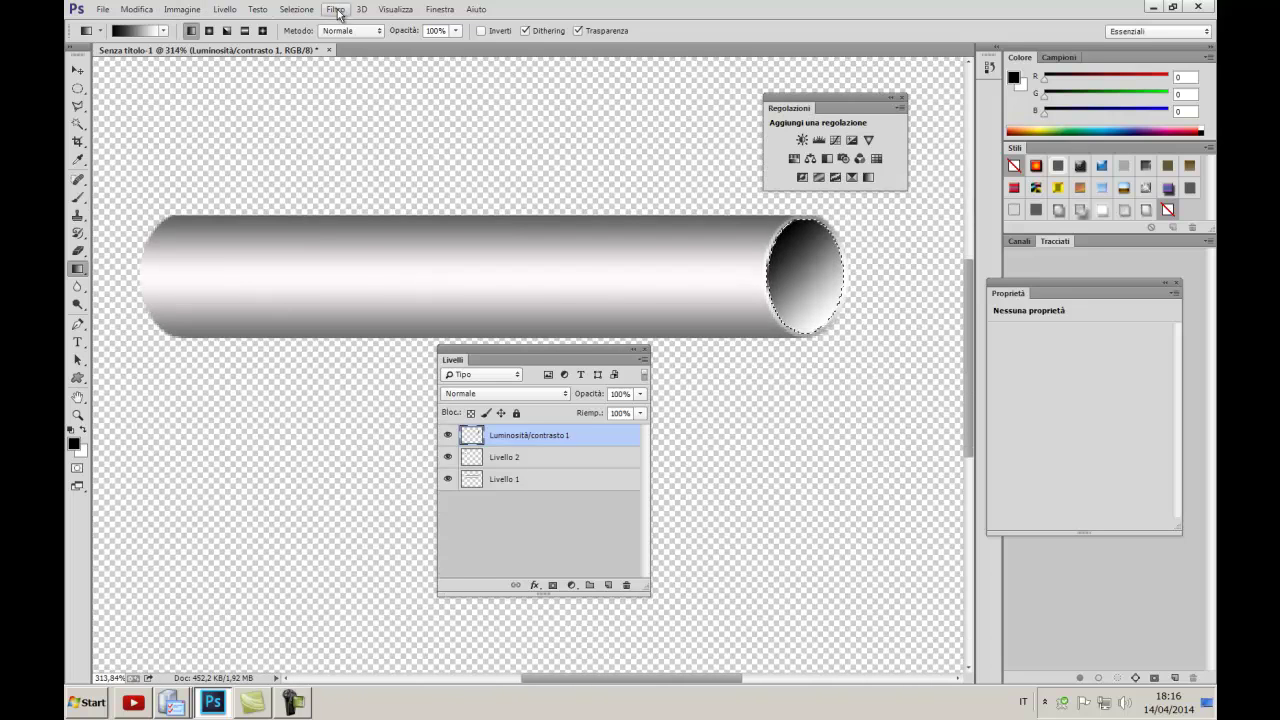
Deselect the tube end, zoom to inspect the hollow opening, and lower the Layers panel
left_click(296, 9)
left_click(316, 46)
scroll(876, 316, "down", 3)
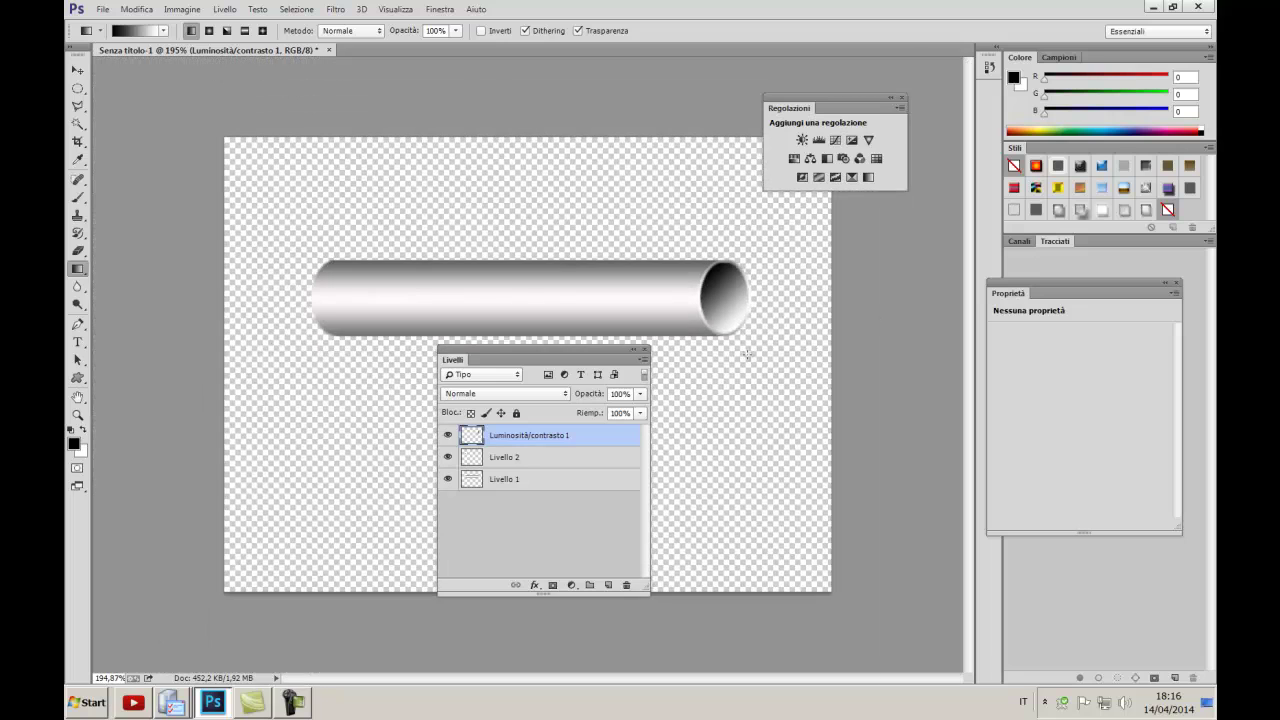
scroll(739, 319, "up", 2)
scroll(767, 316, "up", 2)
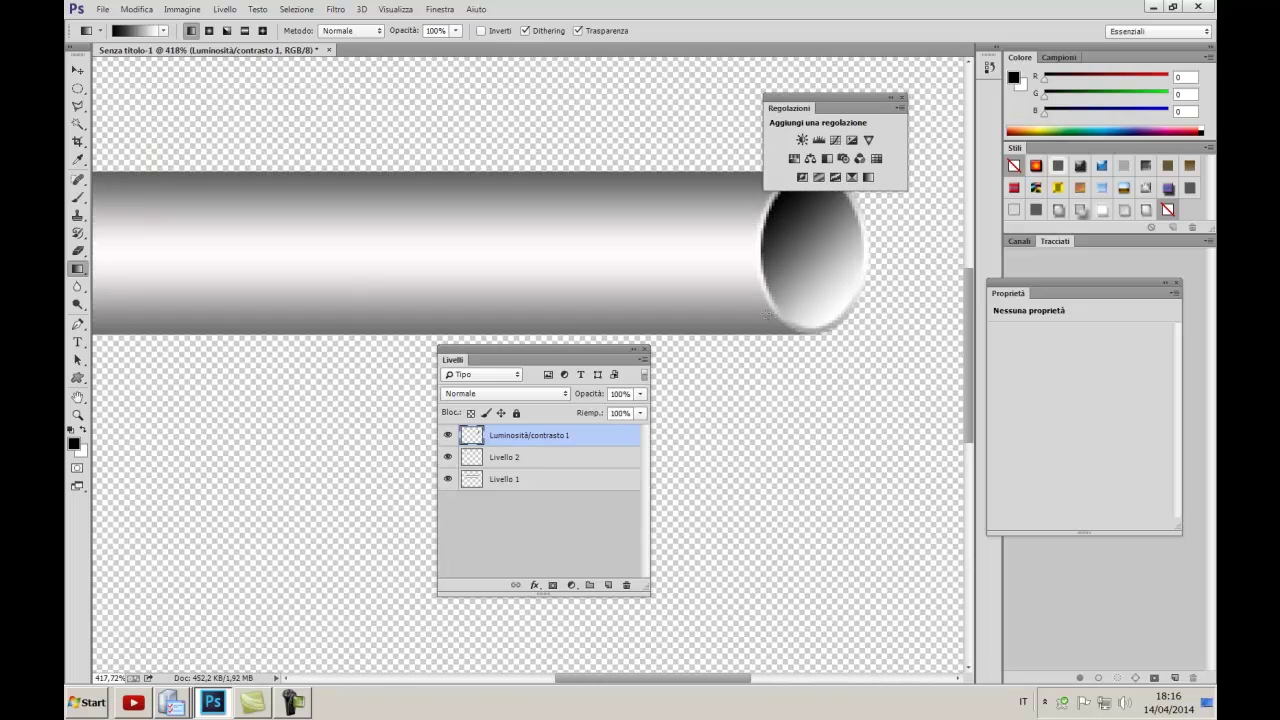
scroll(765, 293, "down", 2)
scroll(765, 293, "down", 1)
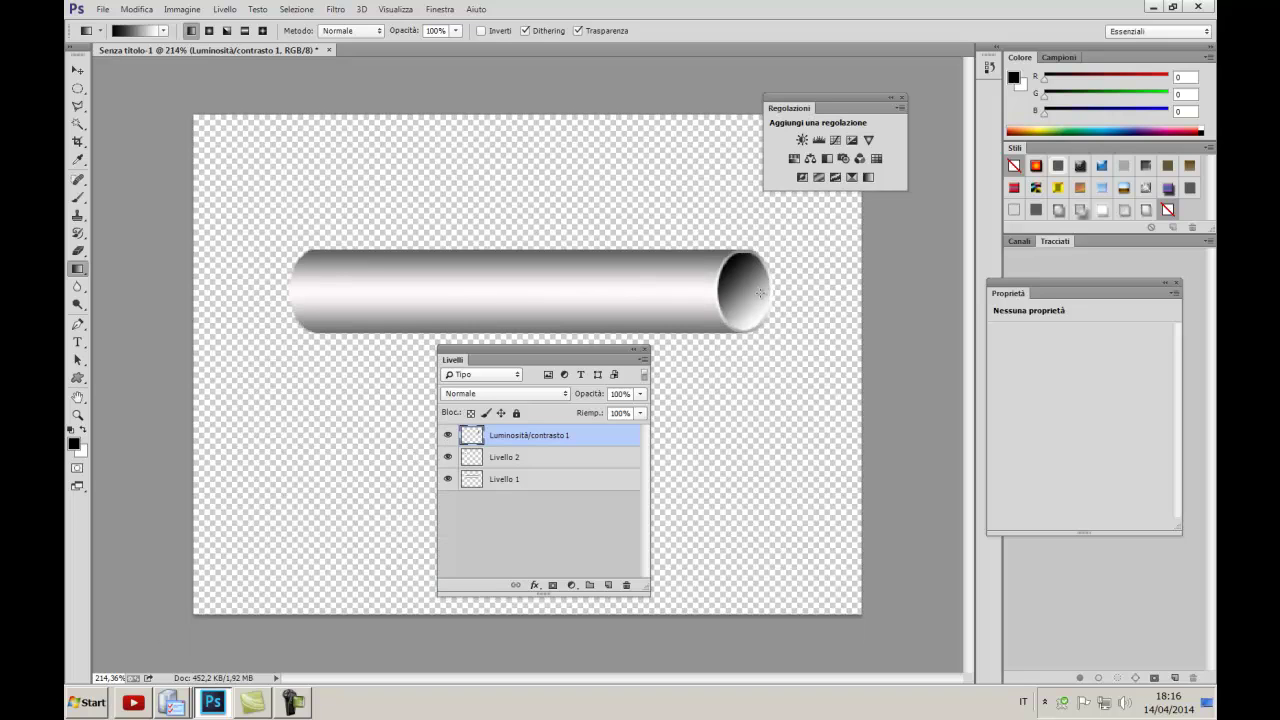
scroll(760, 295, "up", 1)
scroll(760, 295, "down", 1)
left_click_drag(540, 366, 564, 417)
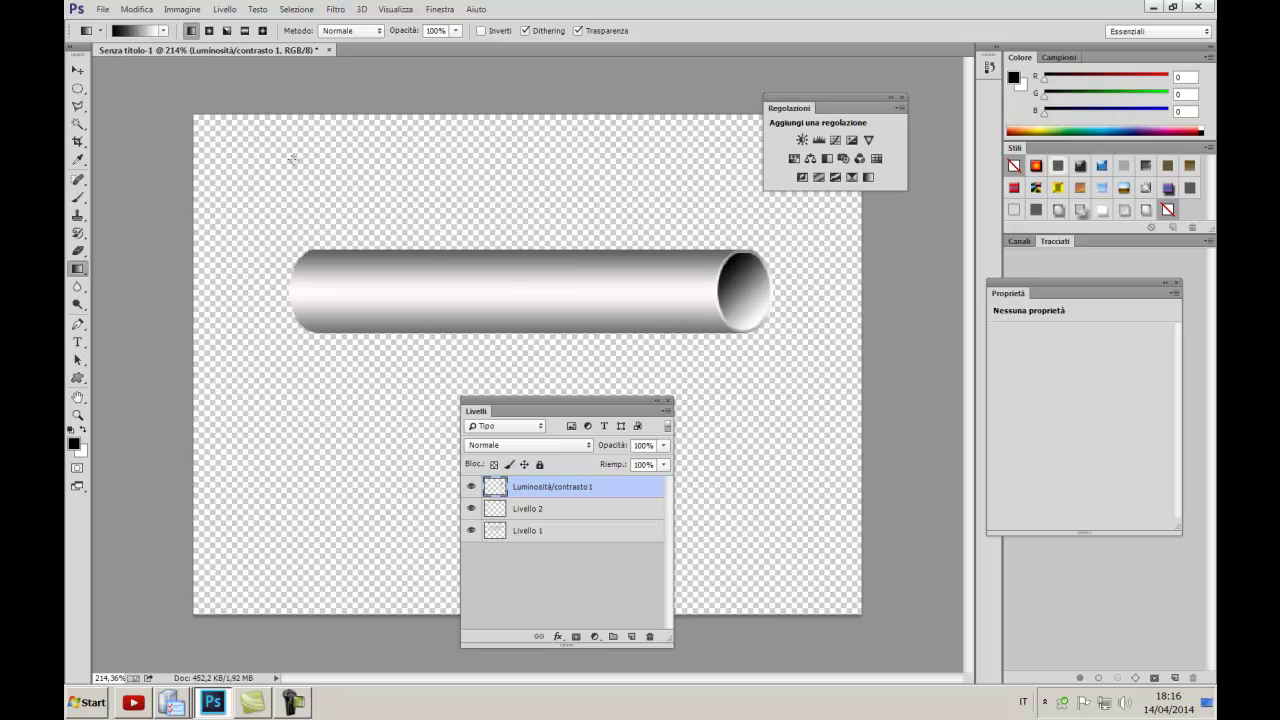
Toggle visibility of Luminosità/contrasto 1, Livello 2 and Livello 1 to inspect each
left_click(164, 31)
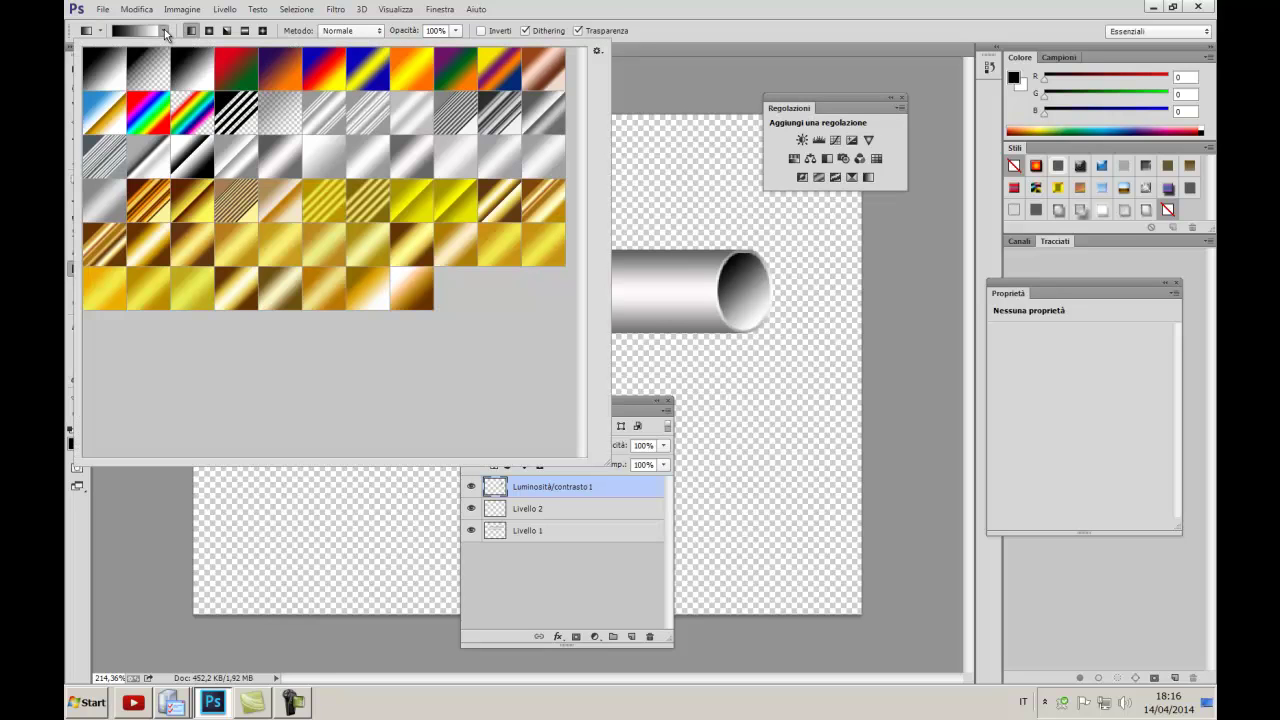
left_click(164, 31)
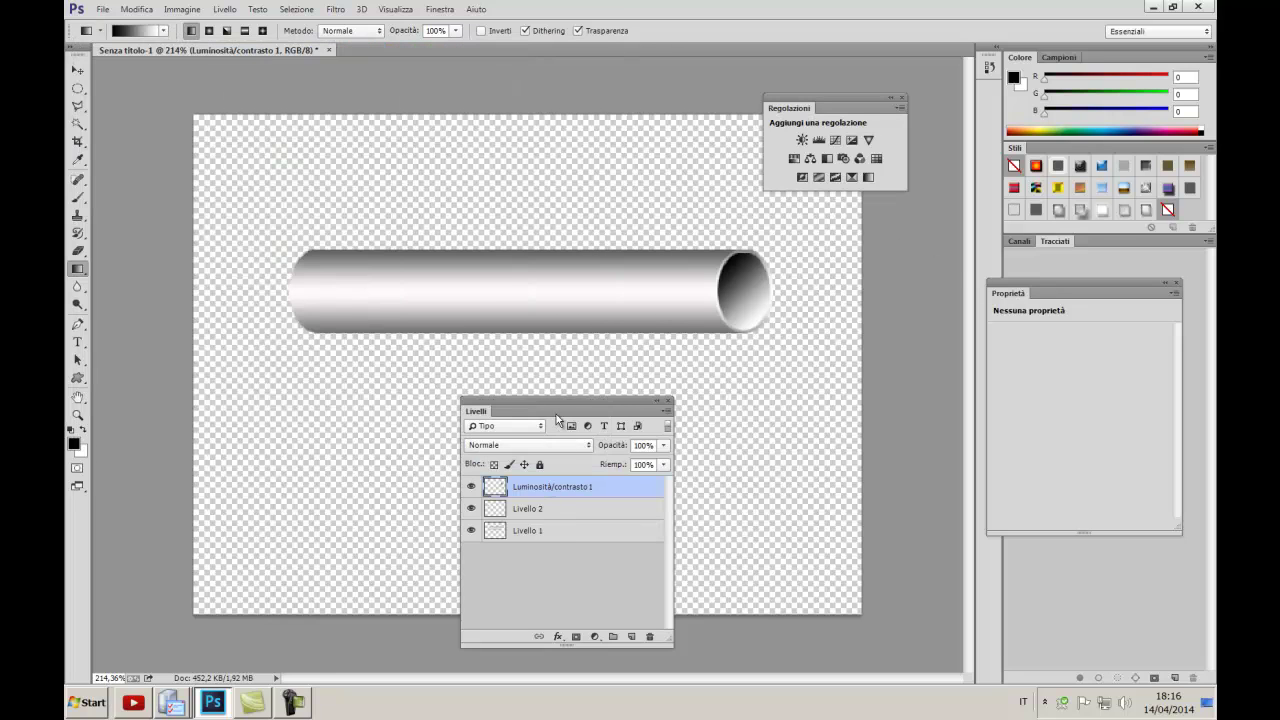
left_click_drag(556, 414, 526, 383)
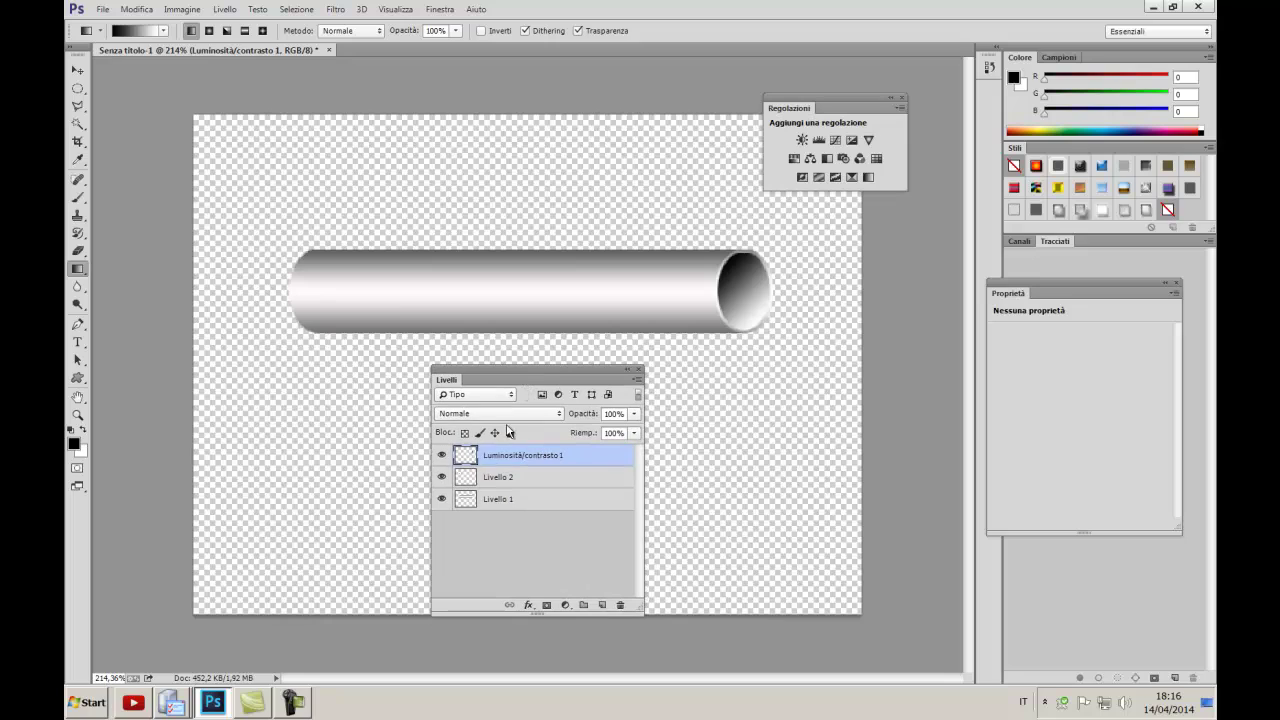
left_click(441, 456)
left_click(442, 478)
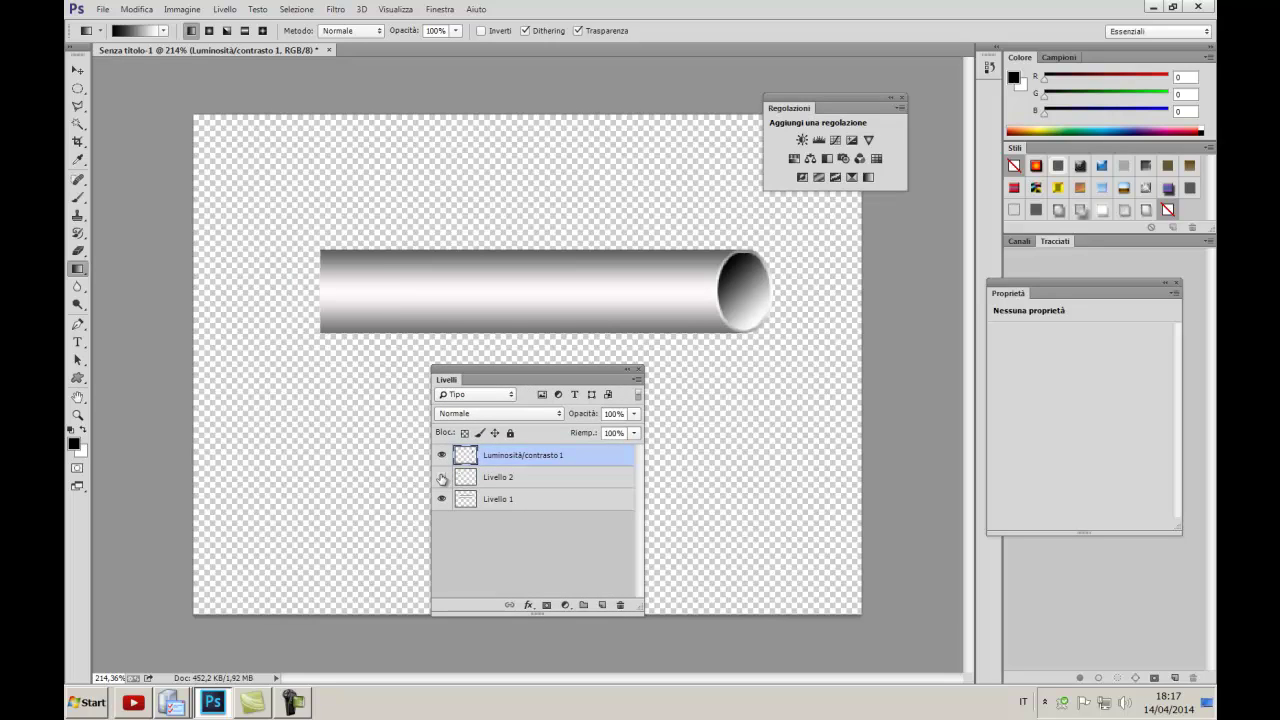
left_click(442, 478)
left_click(441, 499)
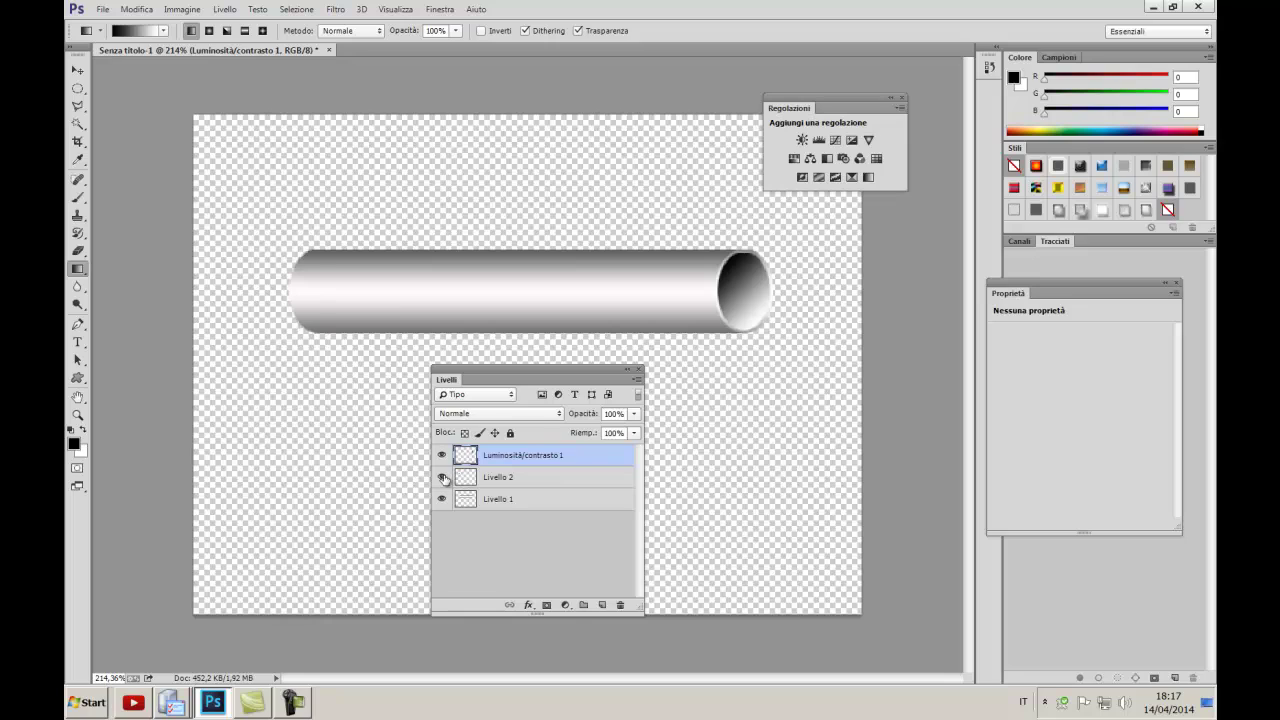
left_click(443, 478)
left_click(442, 478)
Merge Livello 2 and Livello 1 into one layer with Unisci livelli
left_click(526, 479)
left_click(544, 500, "shift")
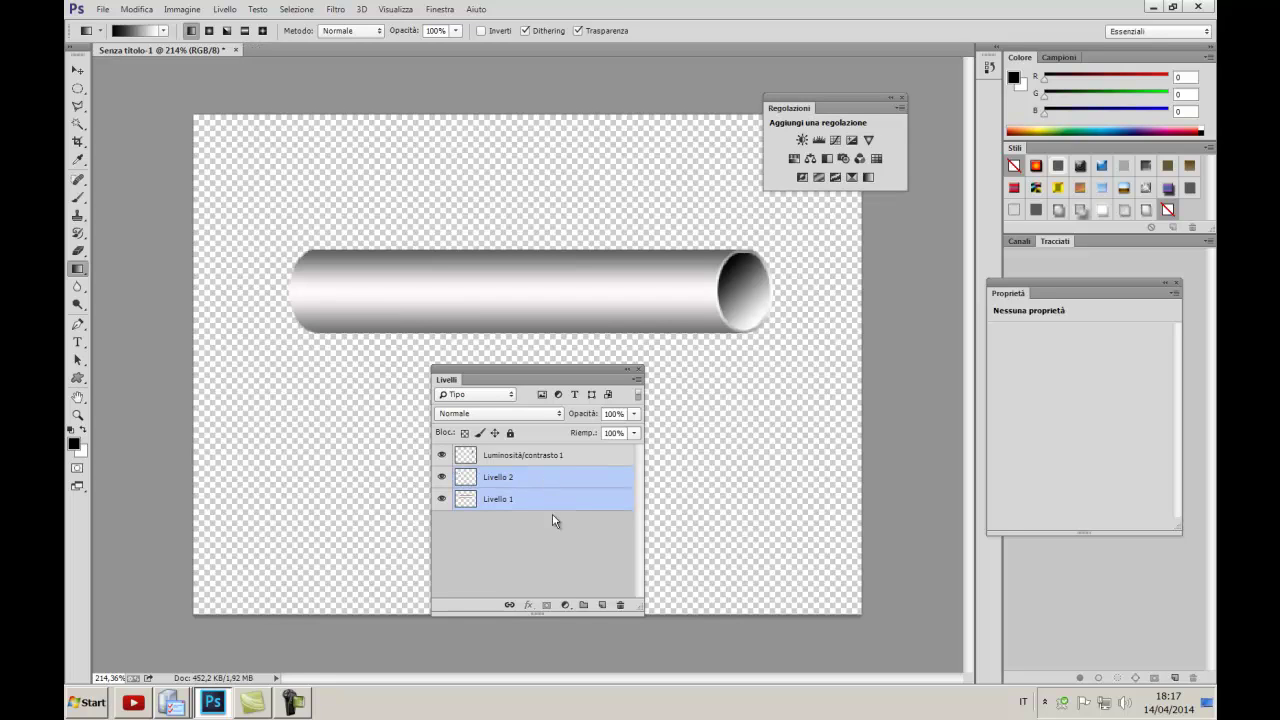
right_click(553, 499)
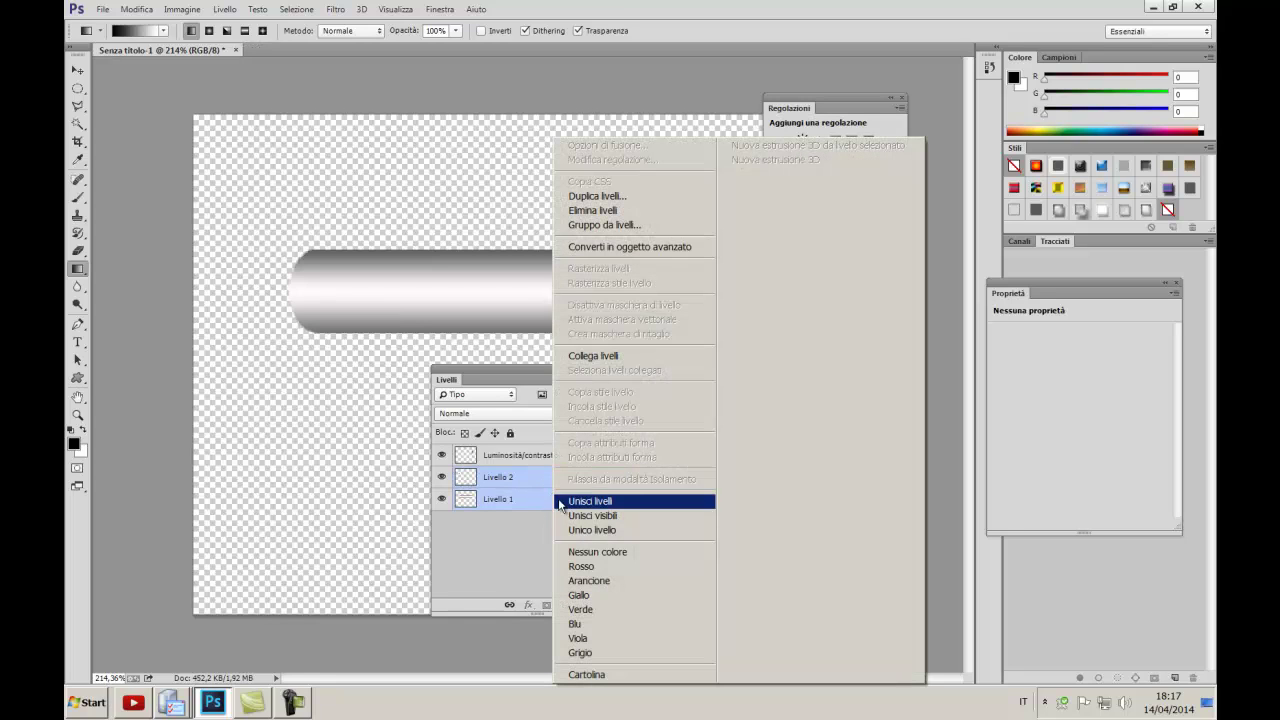
left_click(580, 502)
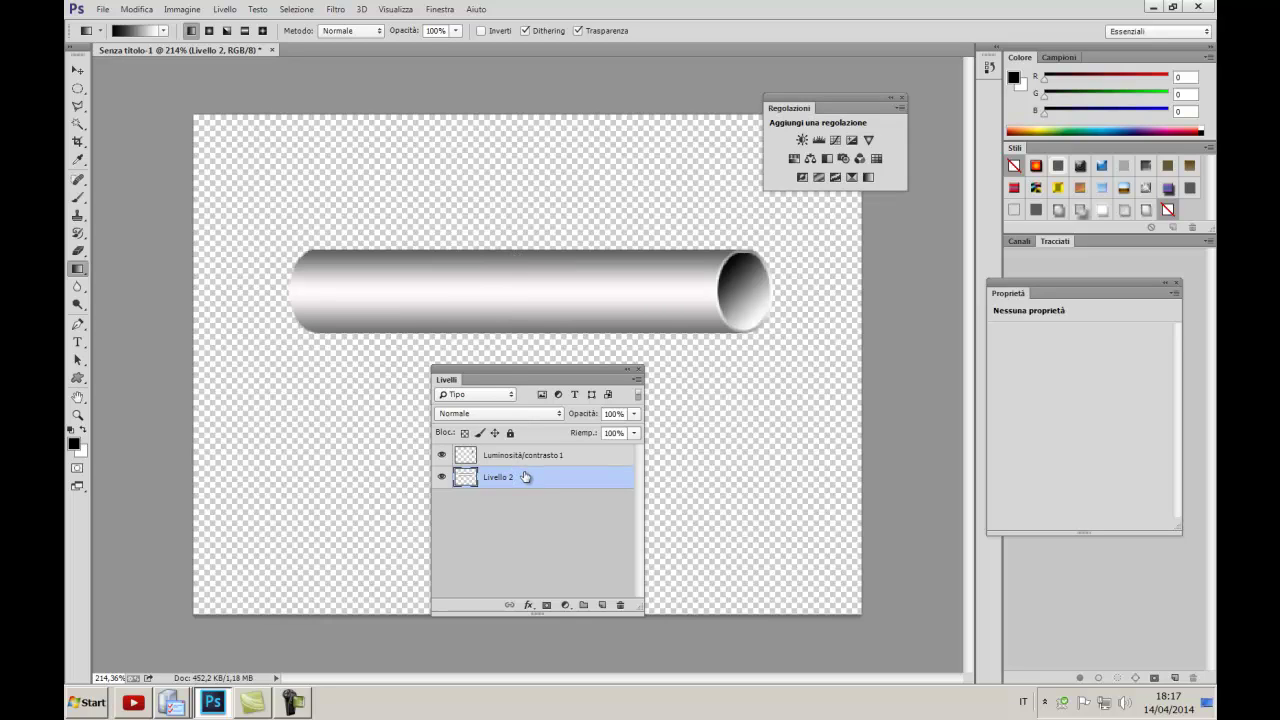
Load Livello 2's pixels as a selection and fill the tube with a top-to-bottom gold gradient
left_click(467, 481, "ctrl")
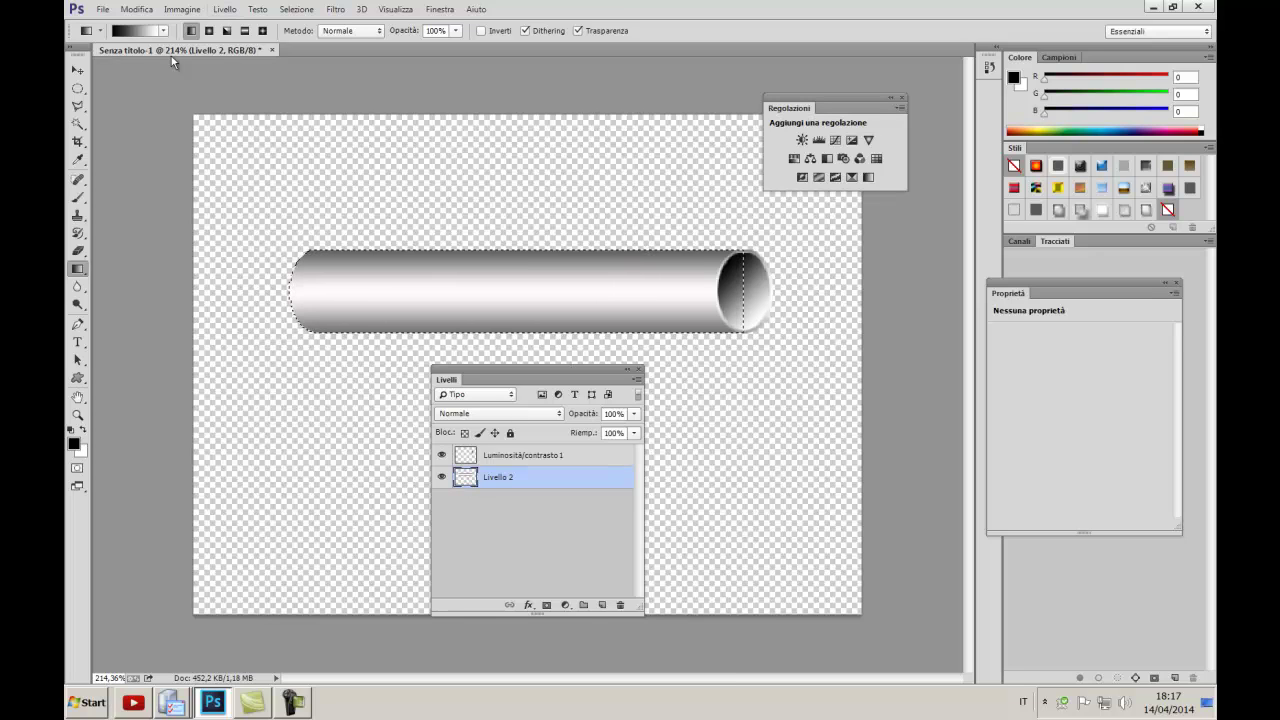
left_click(165, 31)
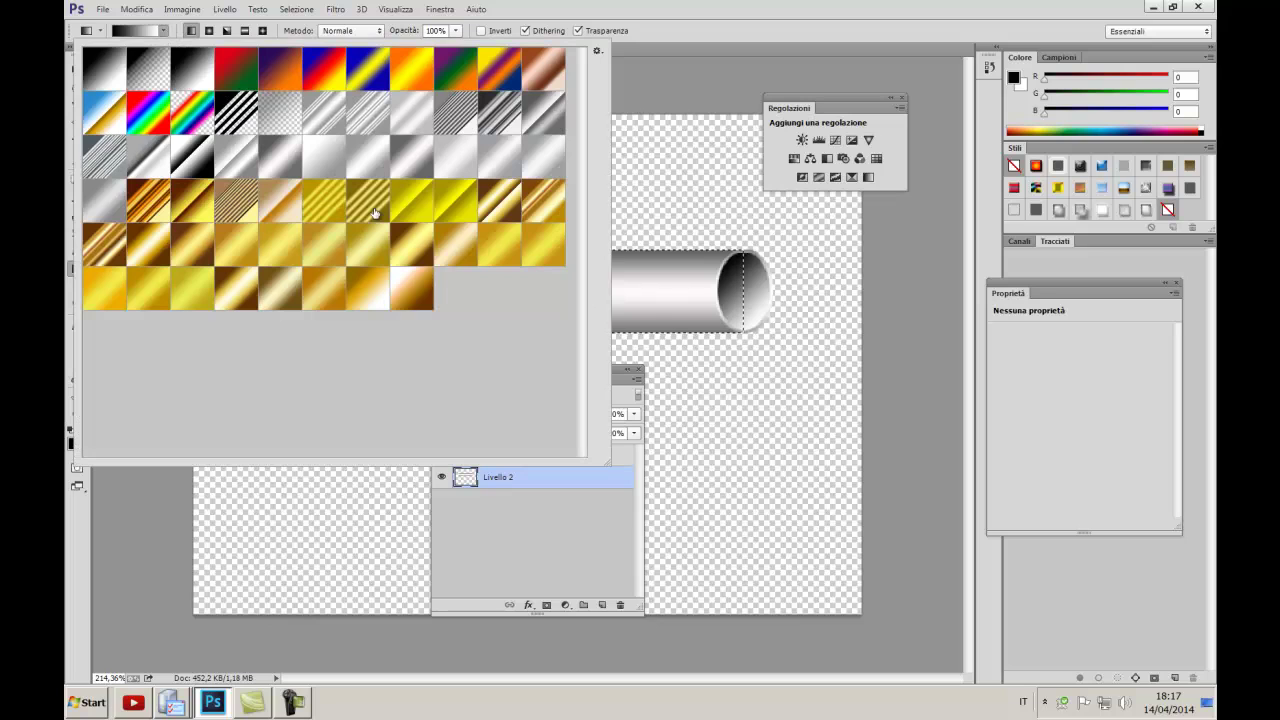
left_click(279, 285)
left_click(620, 251)
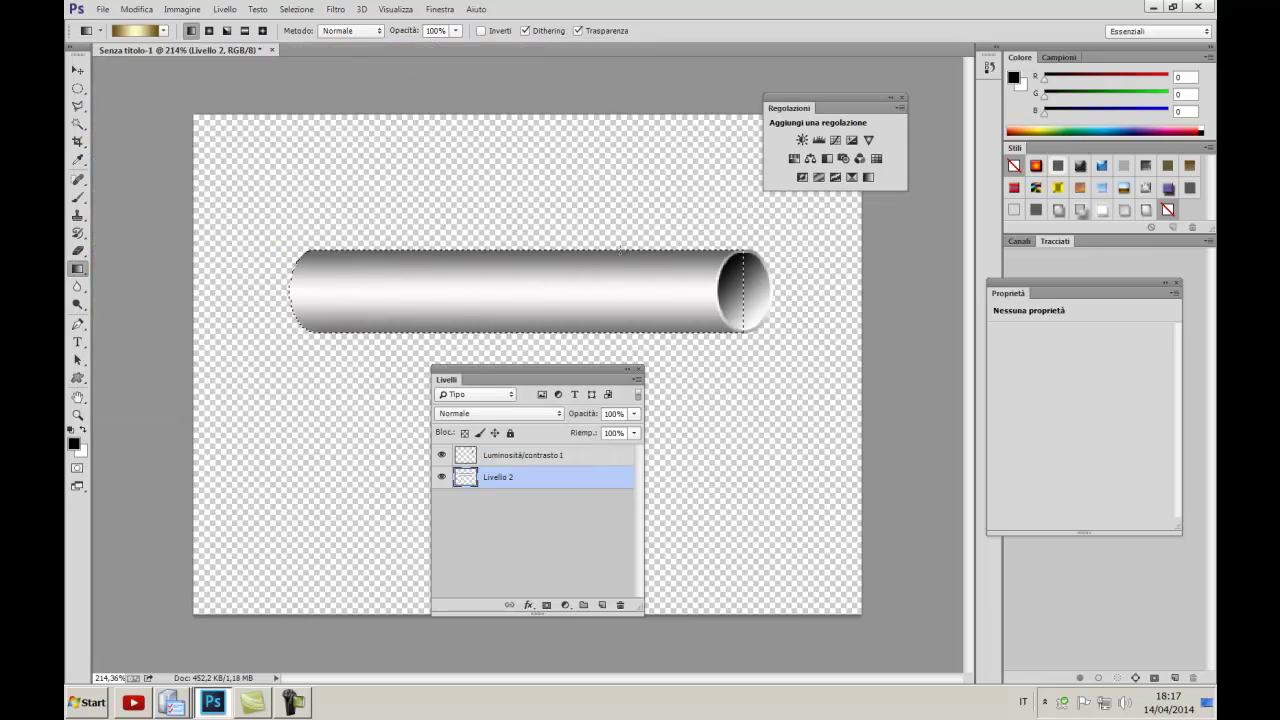
left_click_drag(623, 286, 630, 331)
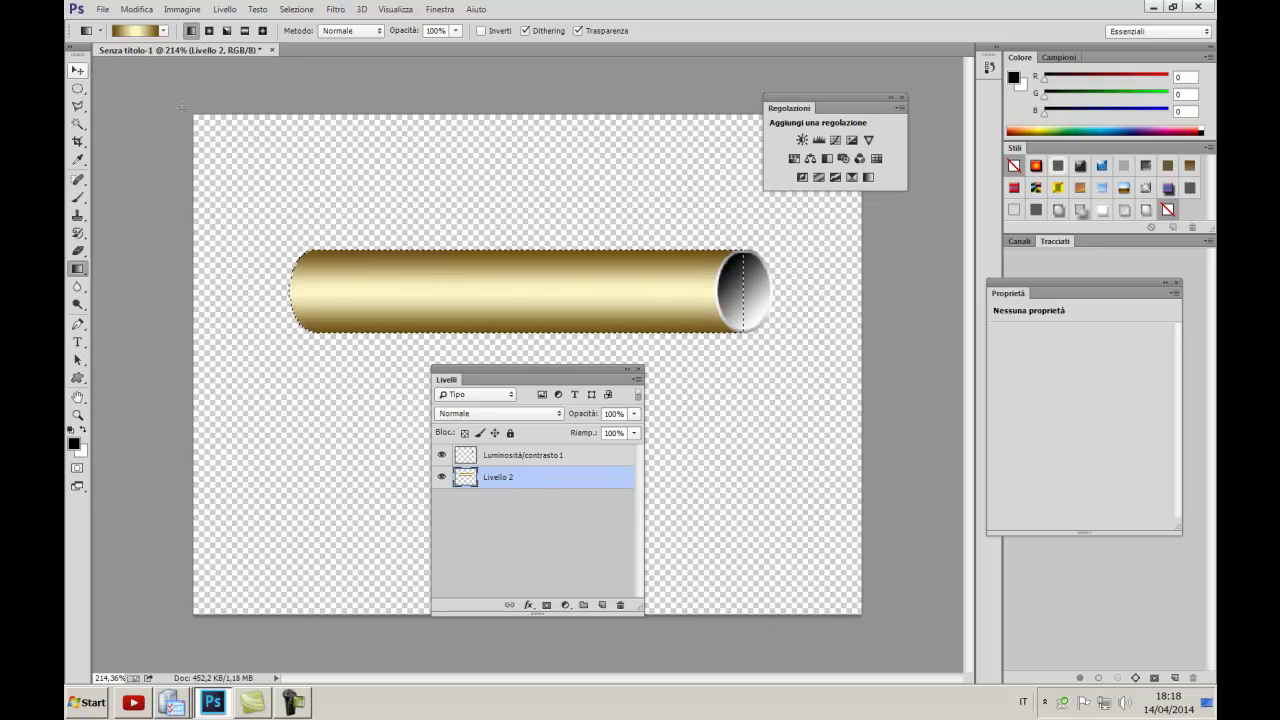
mouse_move(549, 383)
left_mouse_down()
mouse_move(614, 389)
mouse_move(933, 264)
left_mouse_up()
left_click_drag(851, 114, 930, 111)
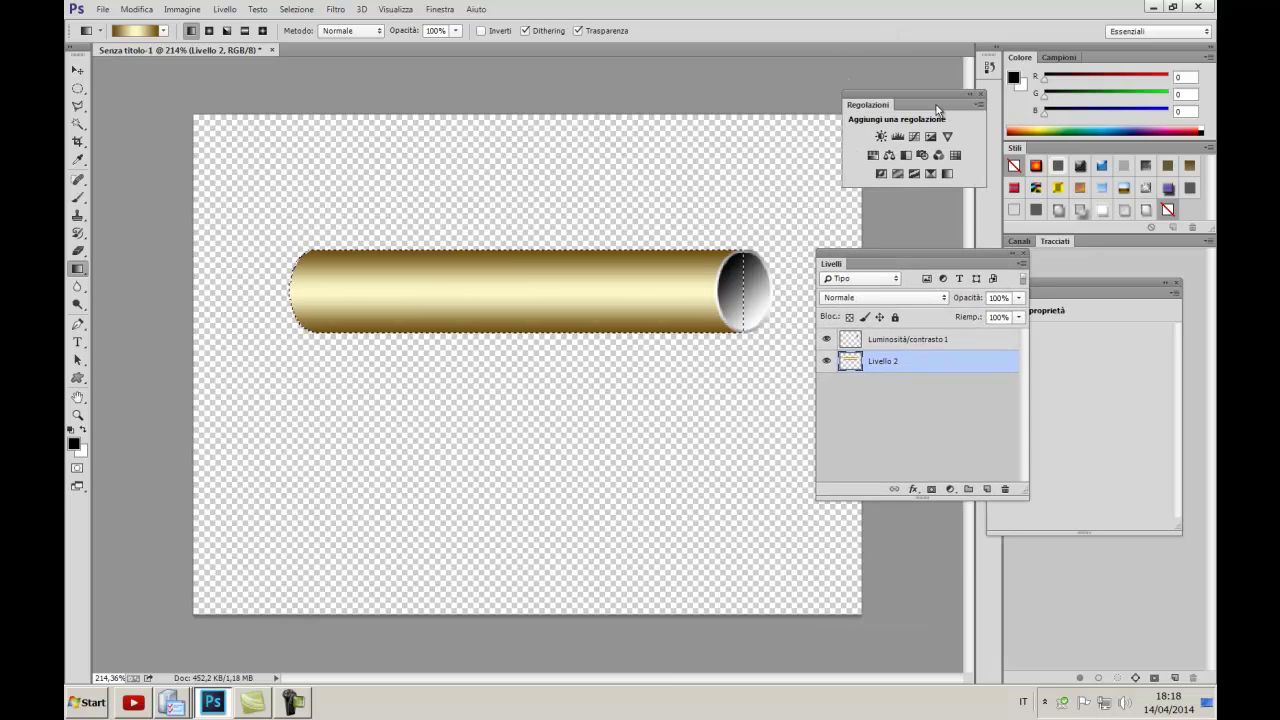
Deselect the gold tube with Selezione > Deseleziona
left_click(291, 10)
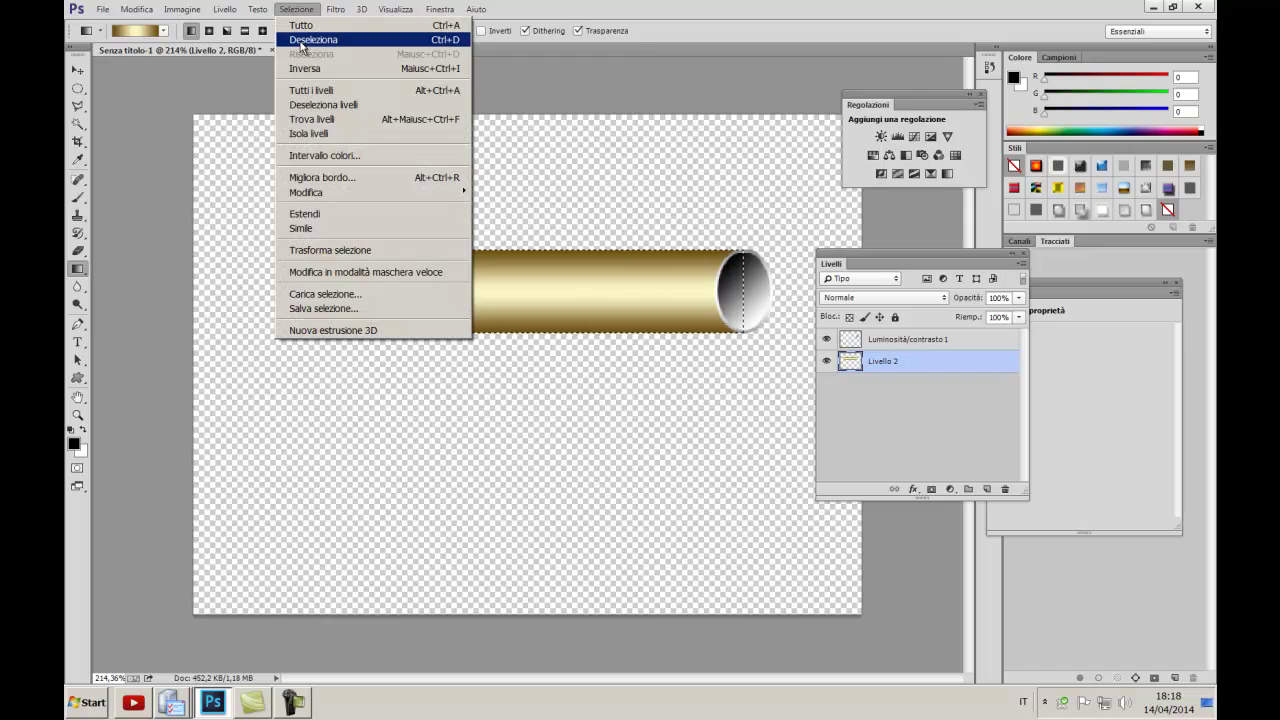
left_click(308, 40)
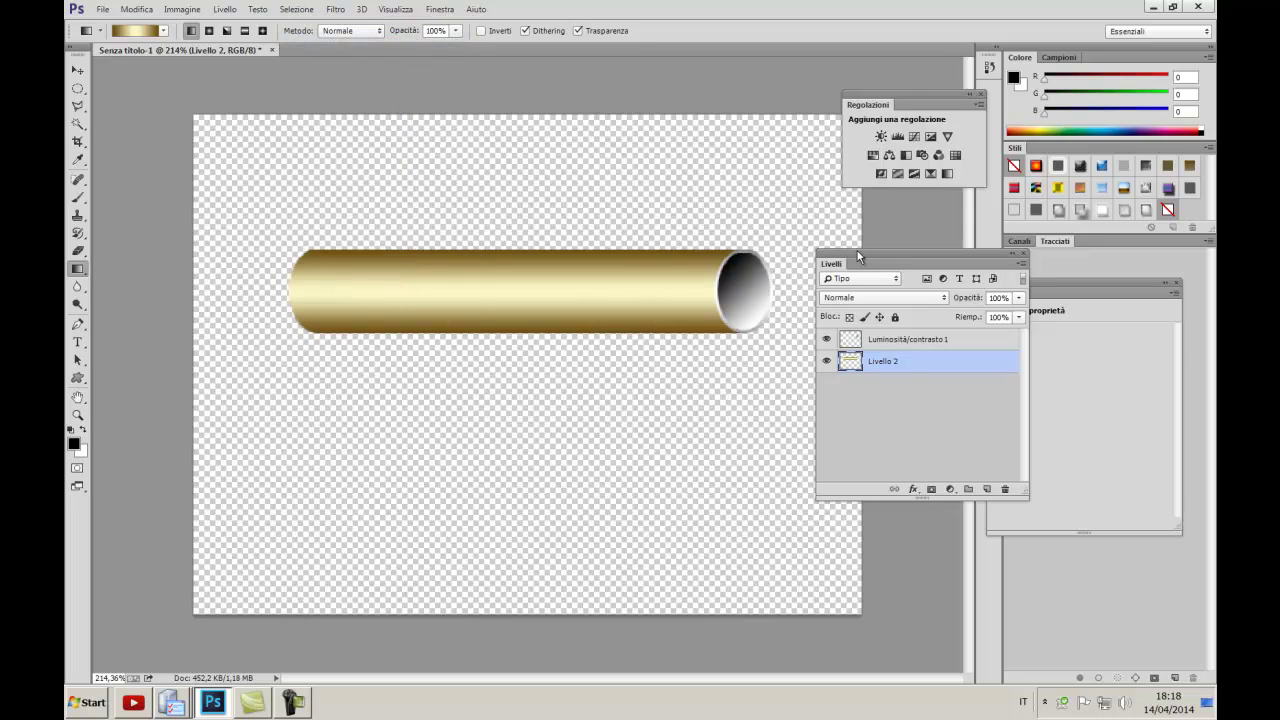
left_click_drag(860, 256, 870, 255)
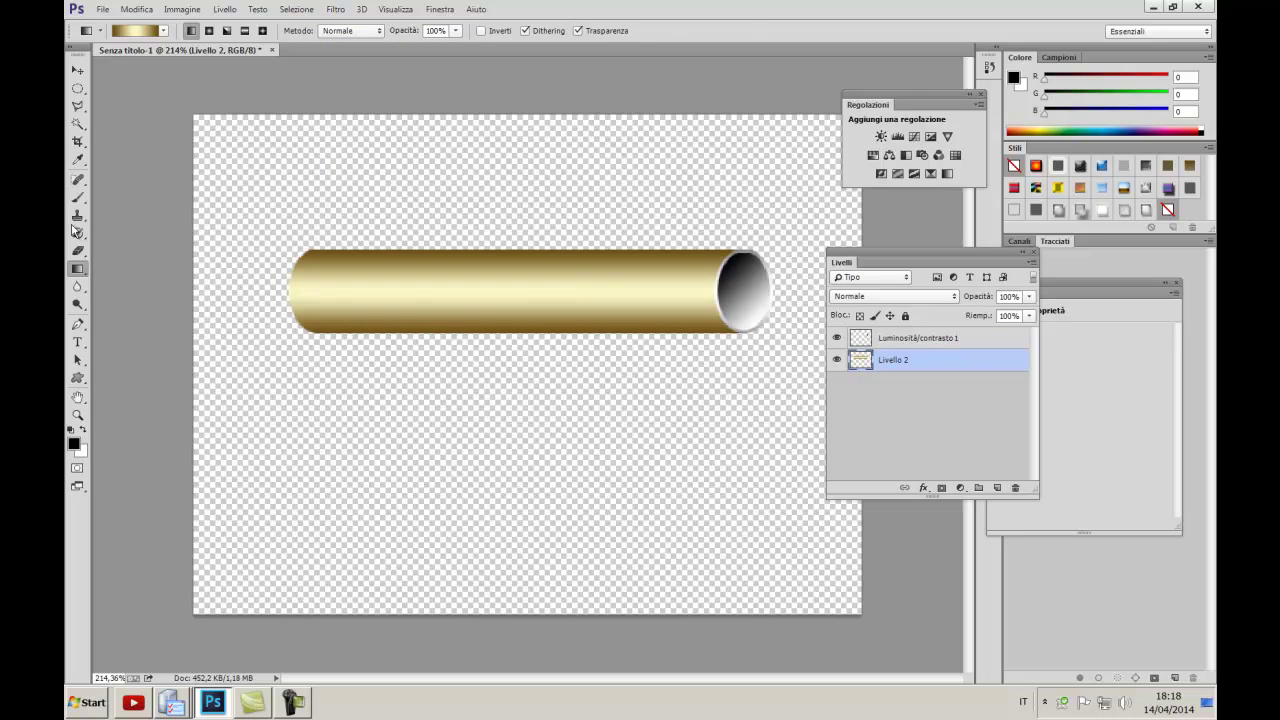
Select both layers and merge them with Unisci visibili into Luminosità/contrasto 1
key("v")
left_click(984, 340)
left_click(984, 362, "shift")
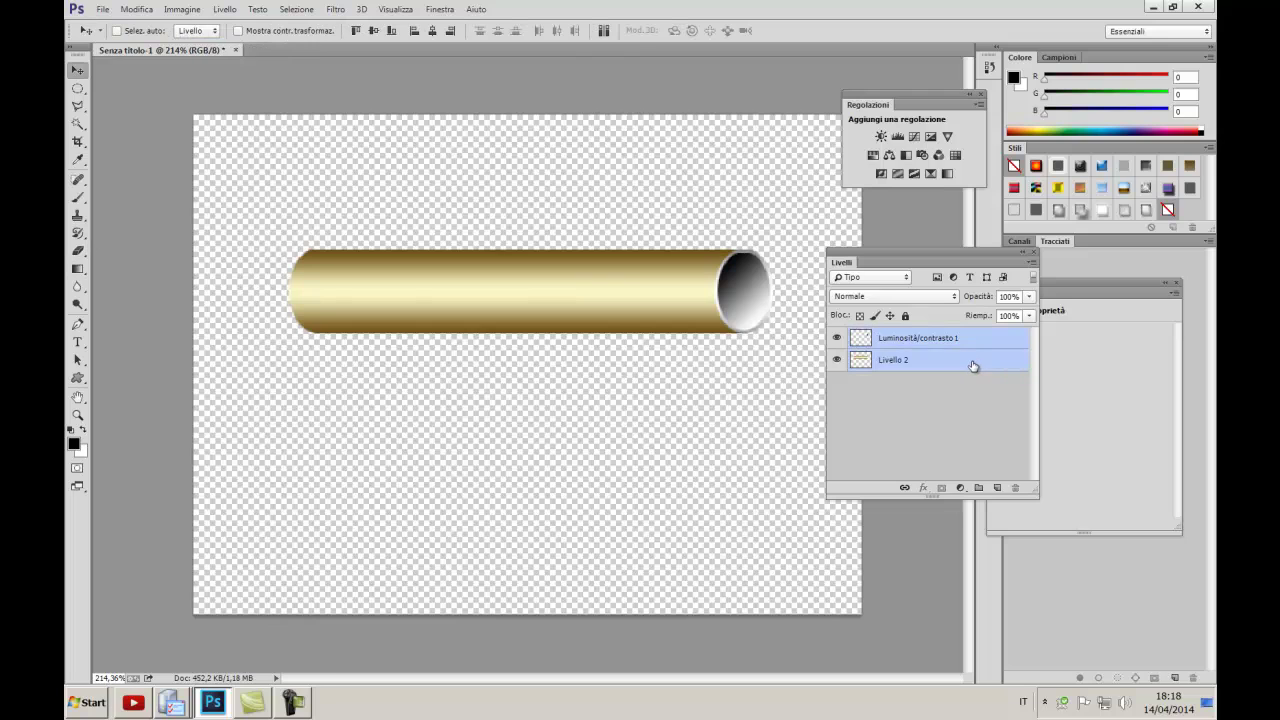
right_click(968, 364)
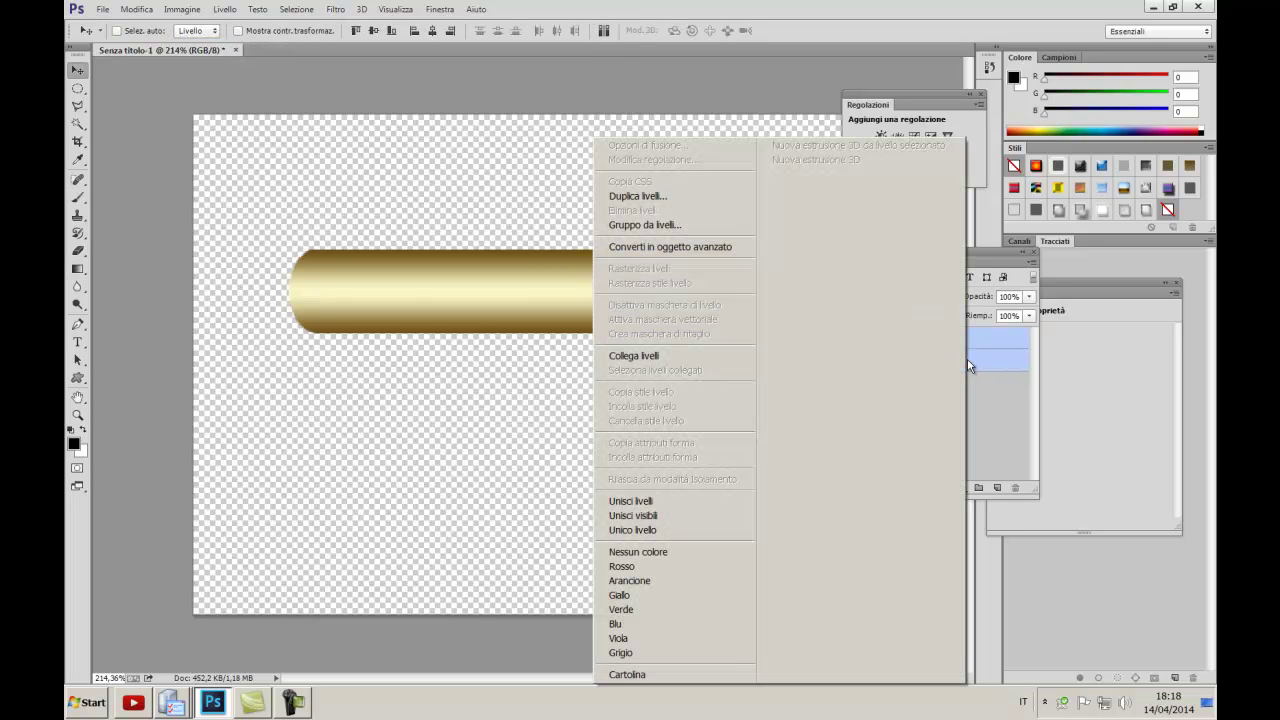
left_click(683, 517)
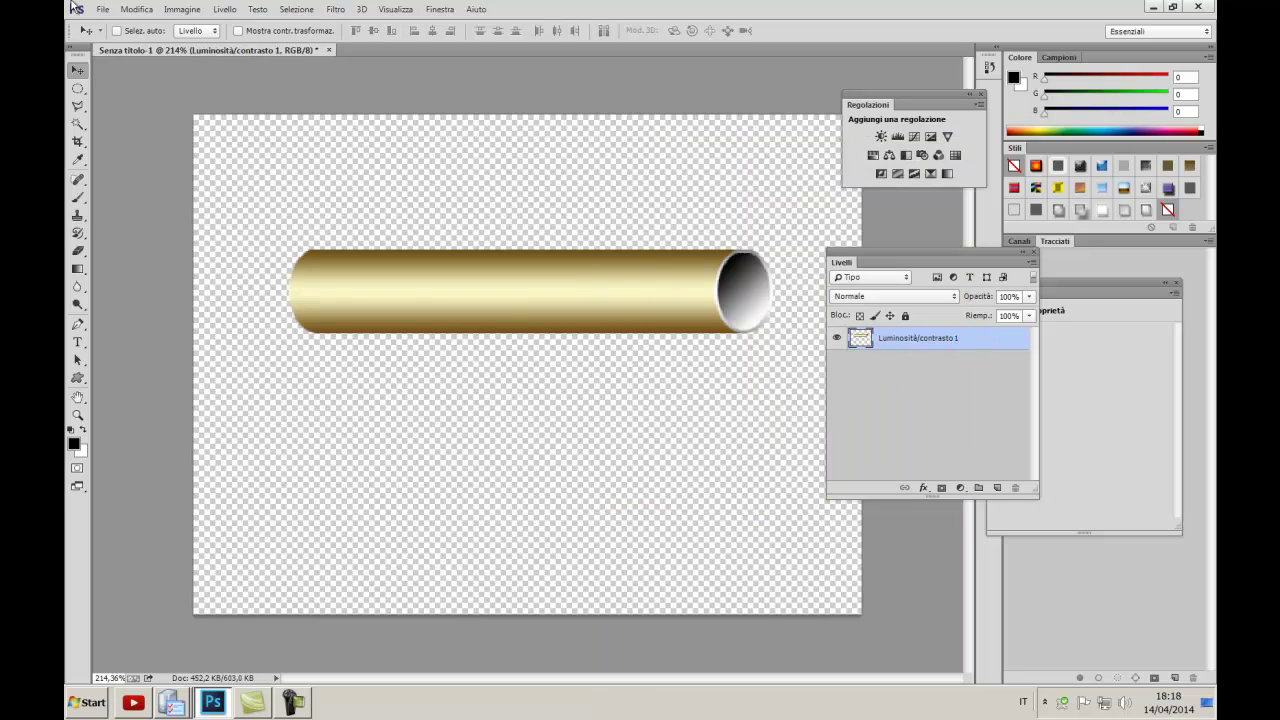
left_click(133, 10)
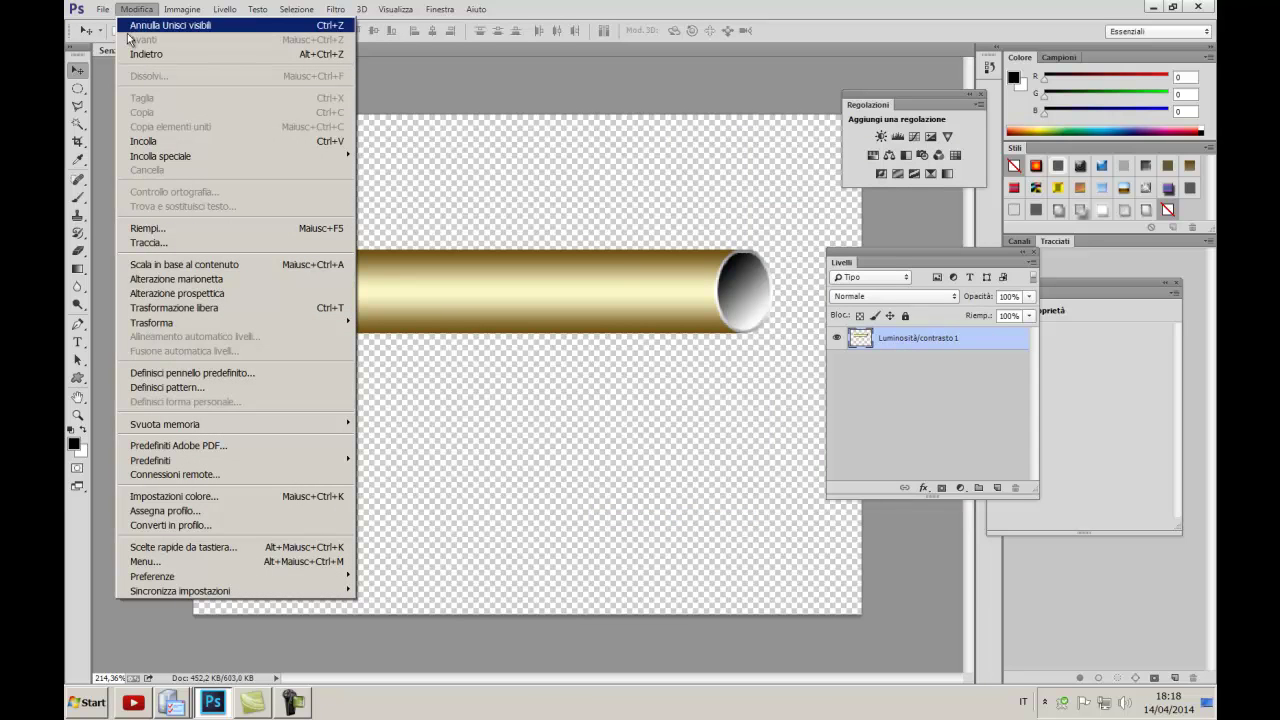
Start Alterazione marionetta and place five pins along the tube's top edge and body
left_click(183, 283)
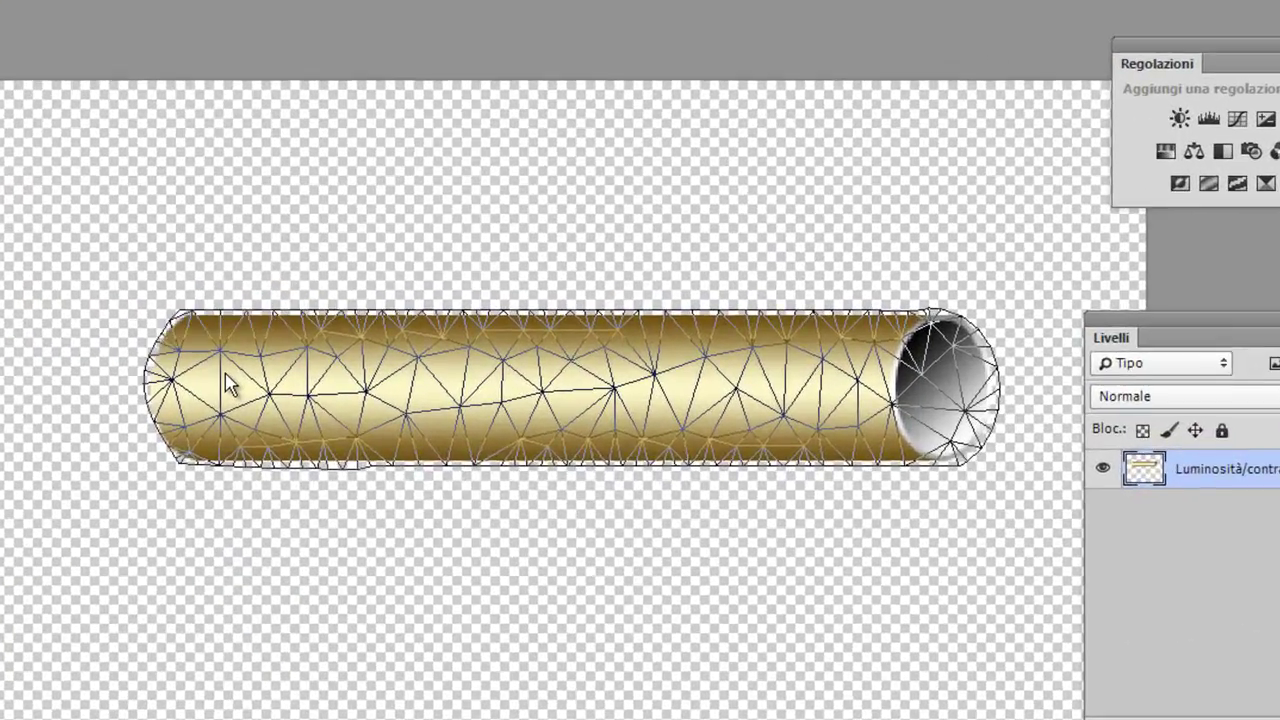
left_click(186, 319)
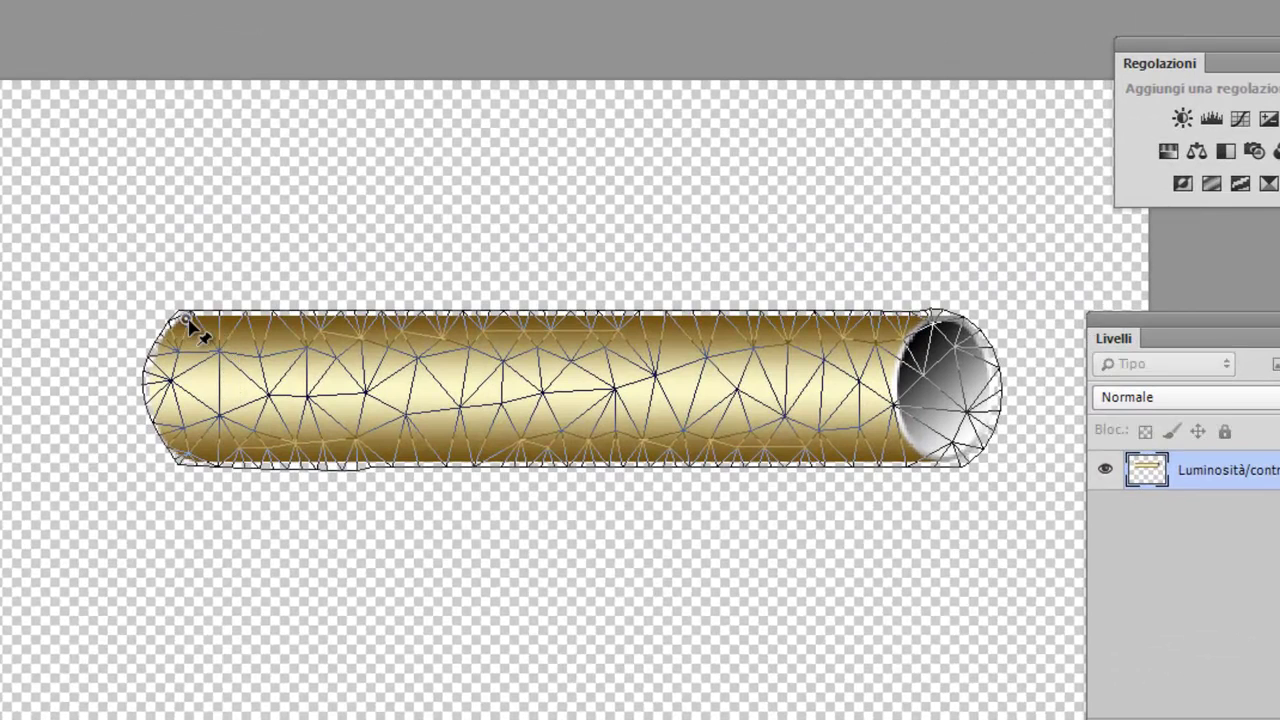
left_click(537, 318)
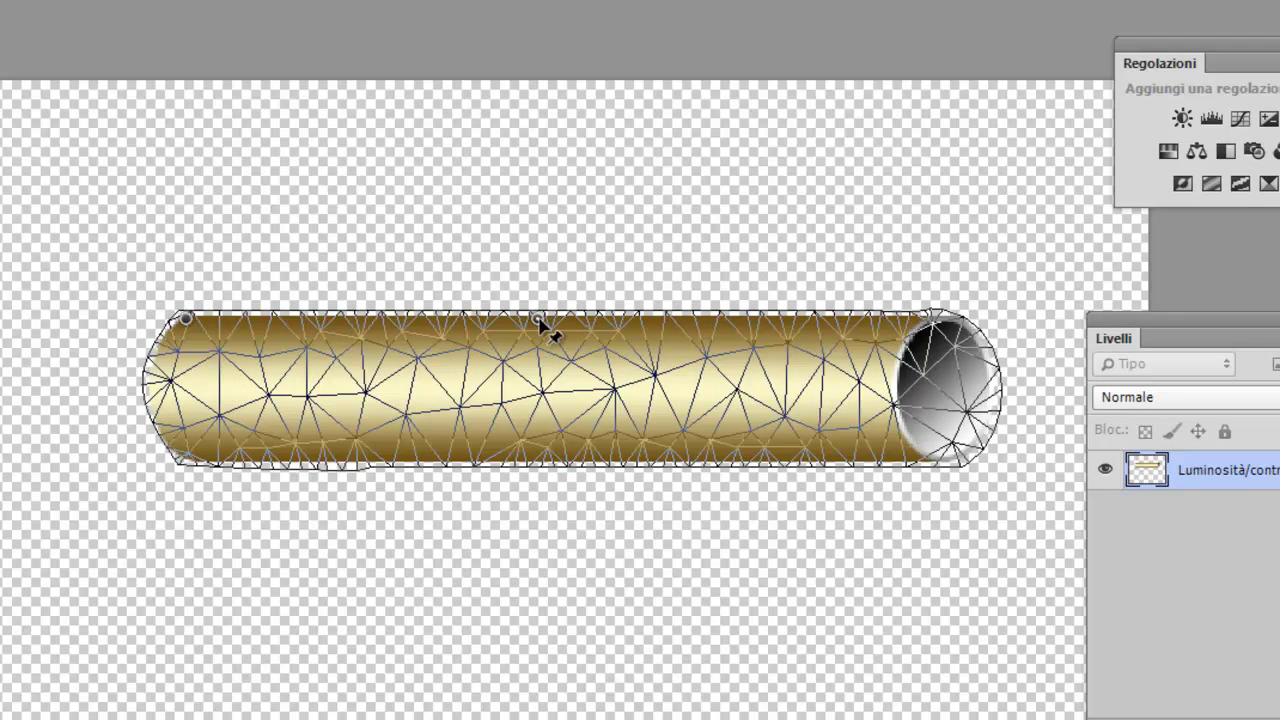
left_click(913, 318)
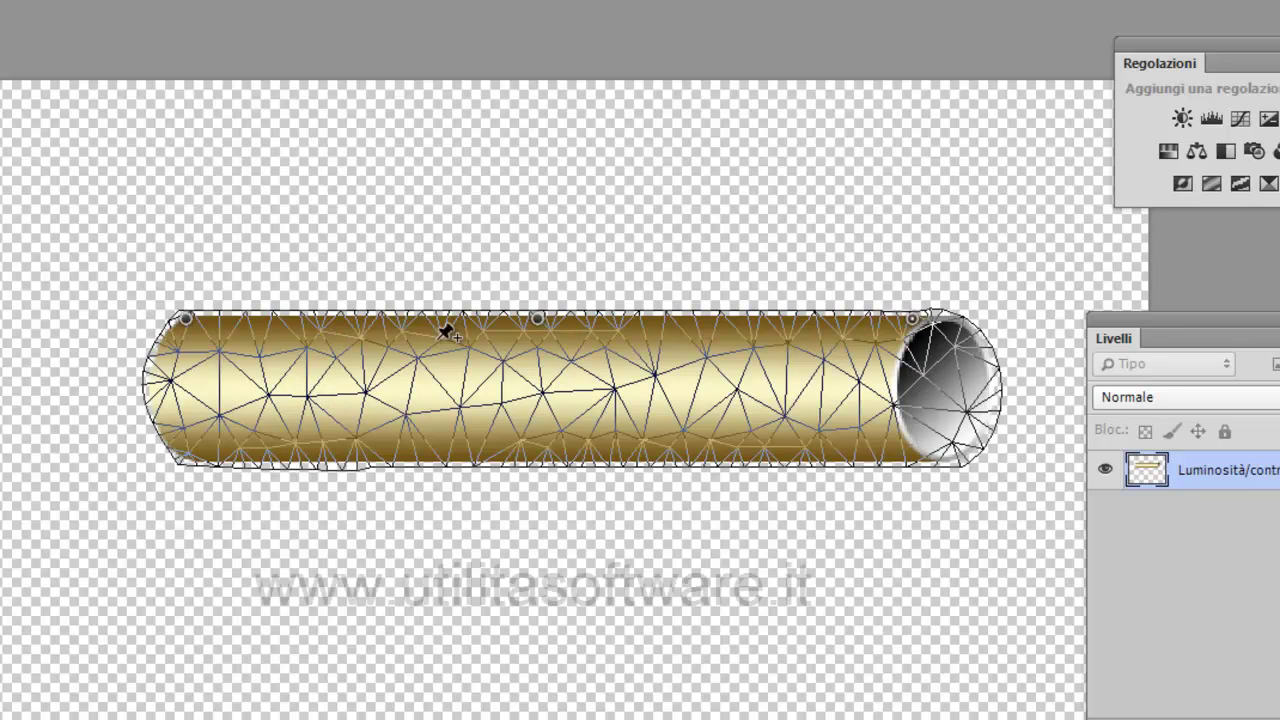
left_click(315, 397)
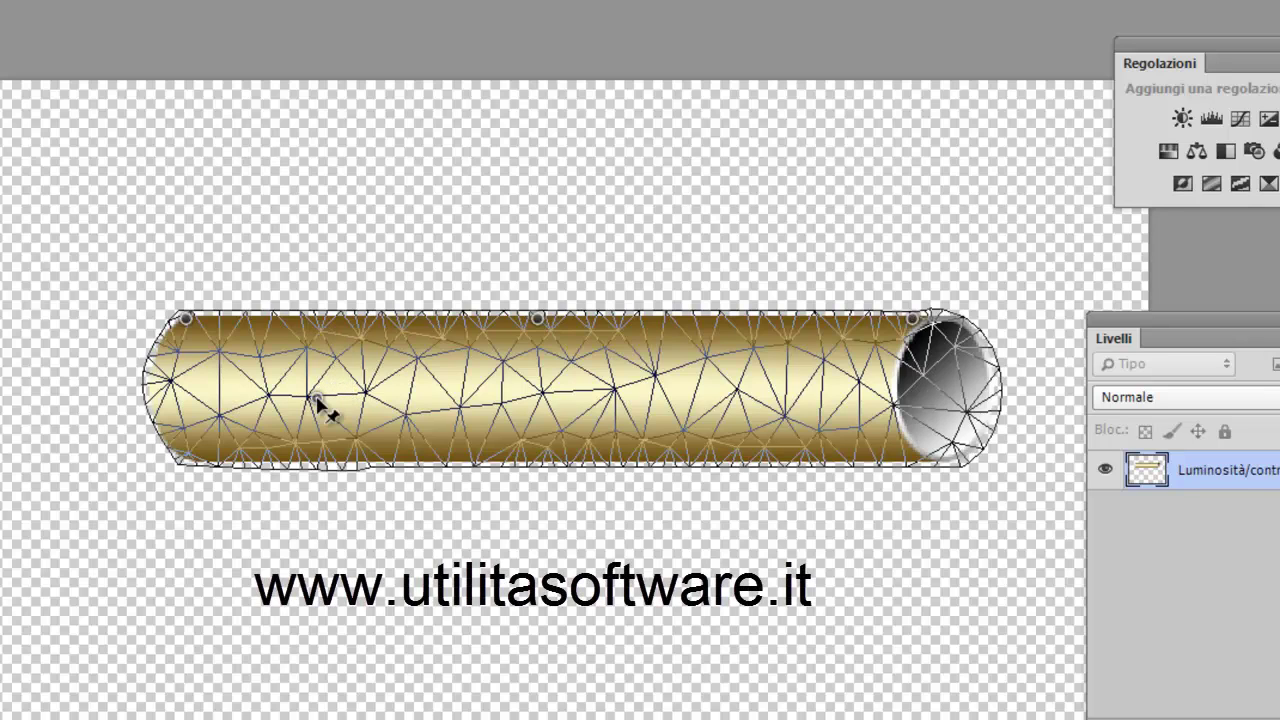
left_click(748, 387)
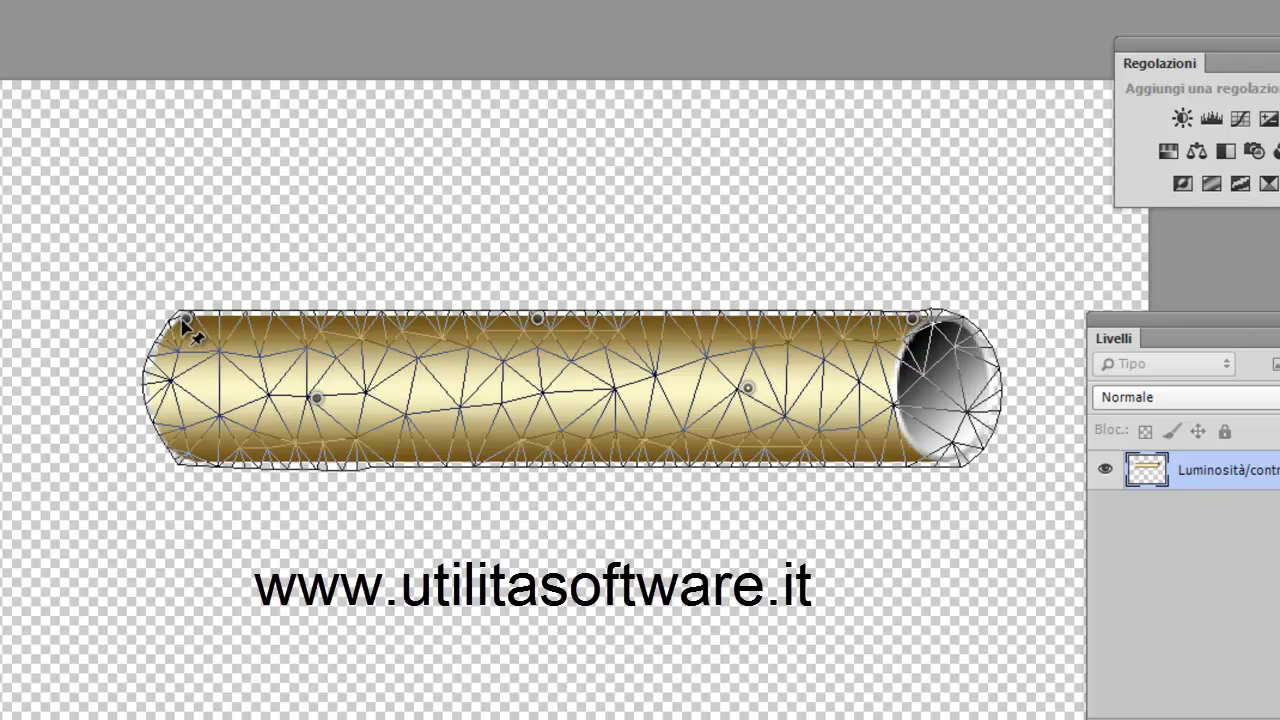
Drag the left end down, the open end up, and lift the middle into an S-curve
left_click_drag(185, 318, 119, 444)
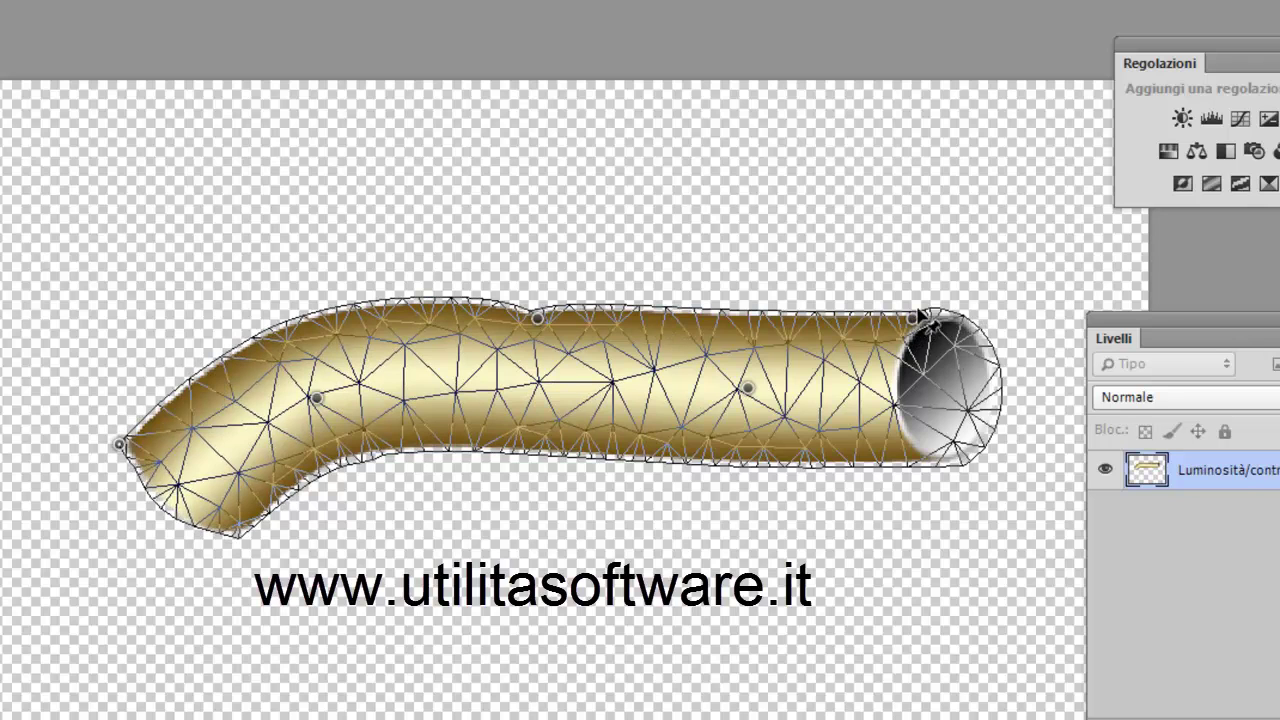
left_click_drag(918, 316, 873, 215)
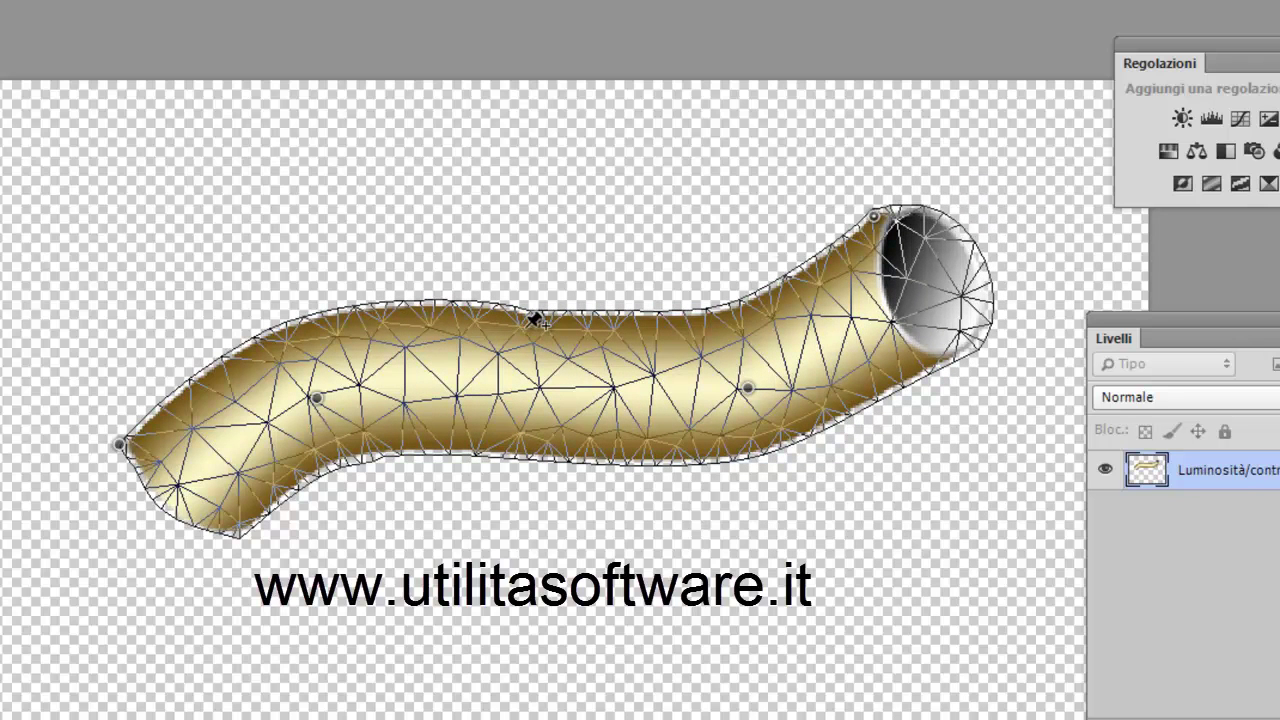
left_click_drag(543, 320, 537, 305)
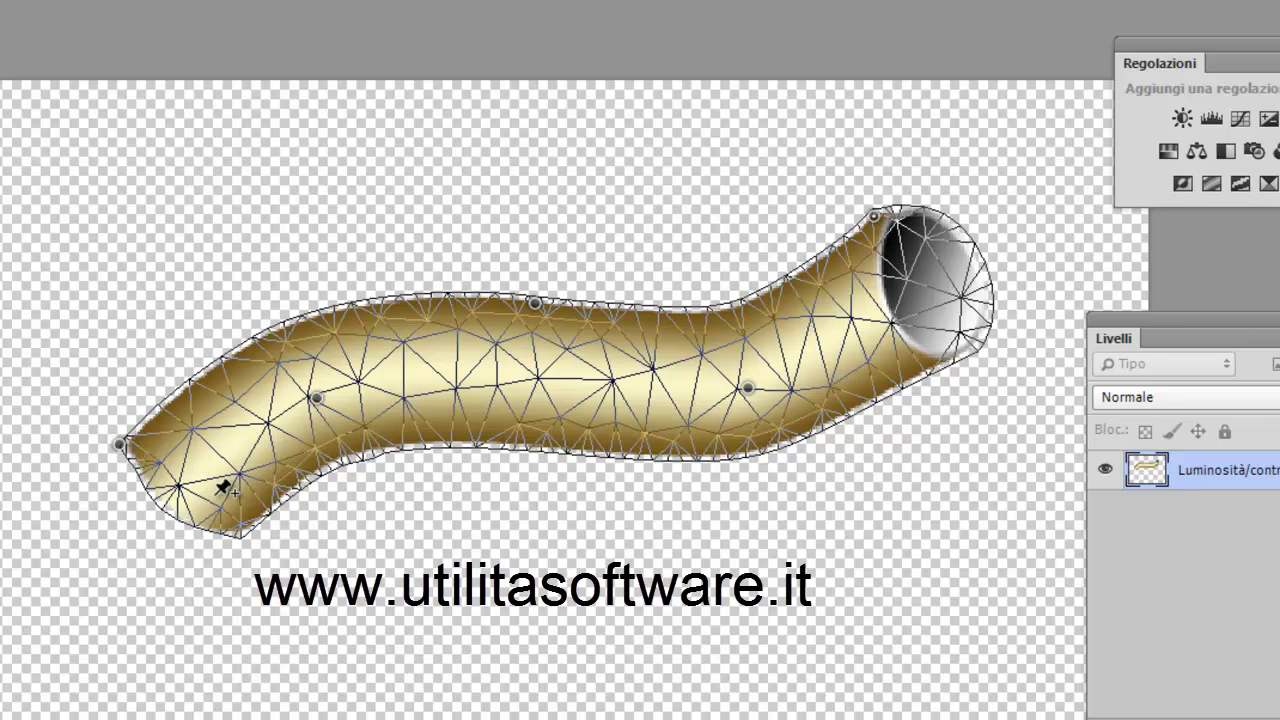
Commit the Puppet Warp with Enter so the gold tube keeps its S-curve
key("Return")
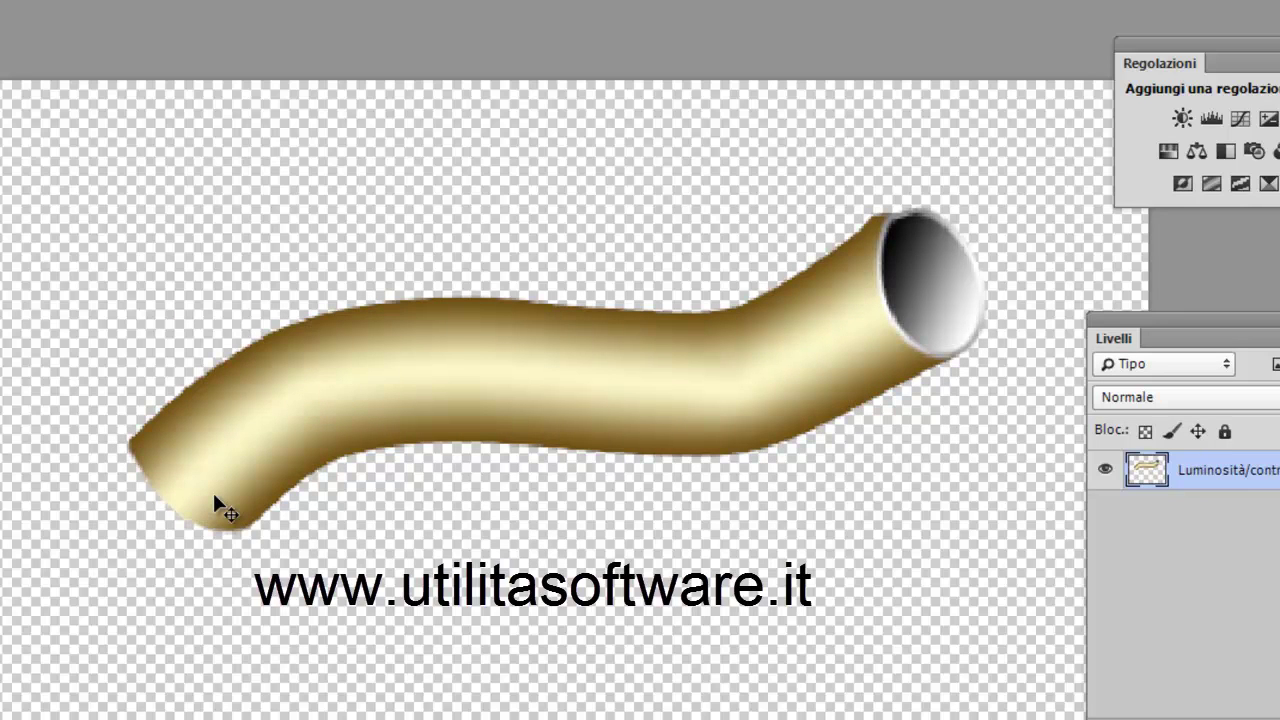